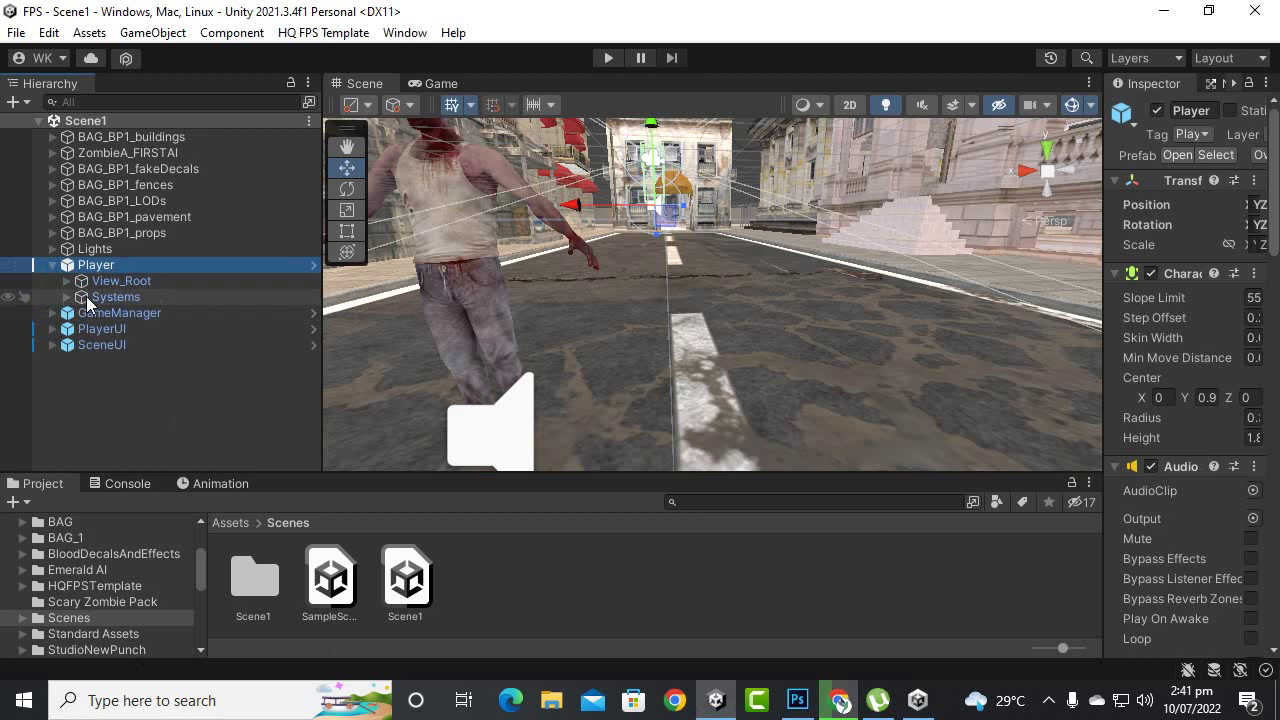
Add a first startup item, Assault Rifle/AKM, to the Holster container in the Startup Inventory of the player's Player_Inventory object
click(86, 296)
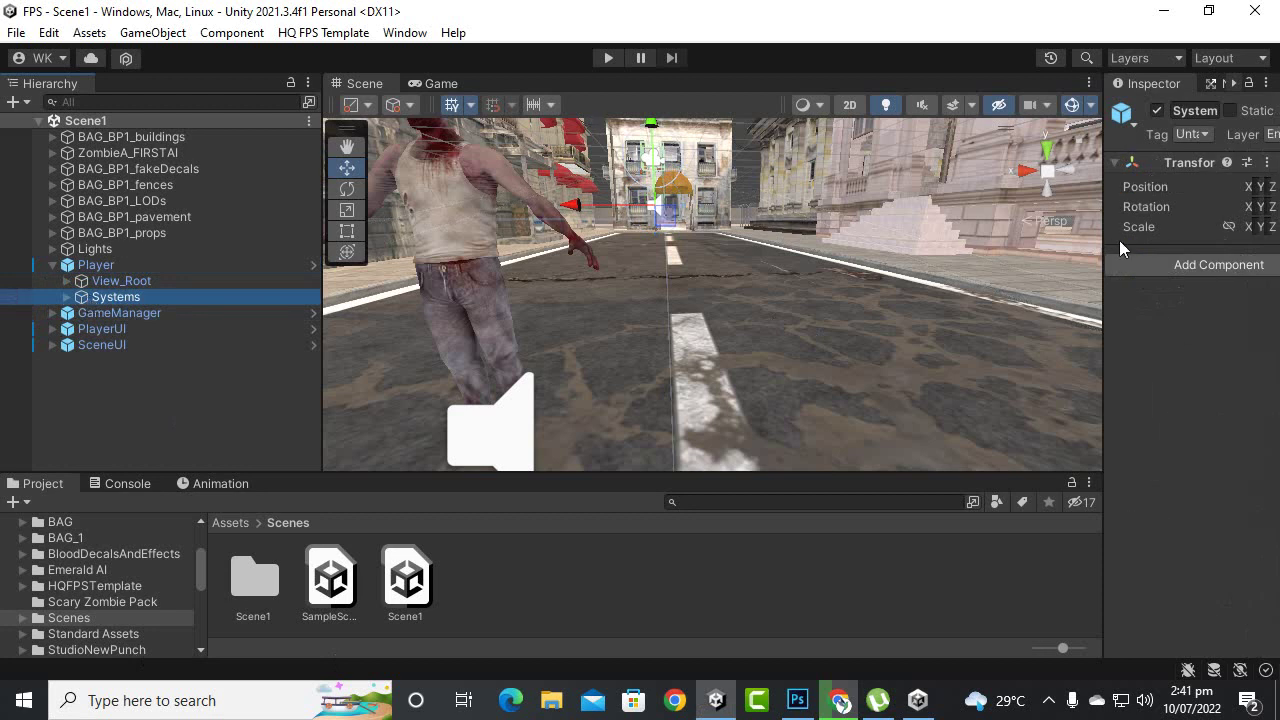
drag(1106, 239, 910, 239)
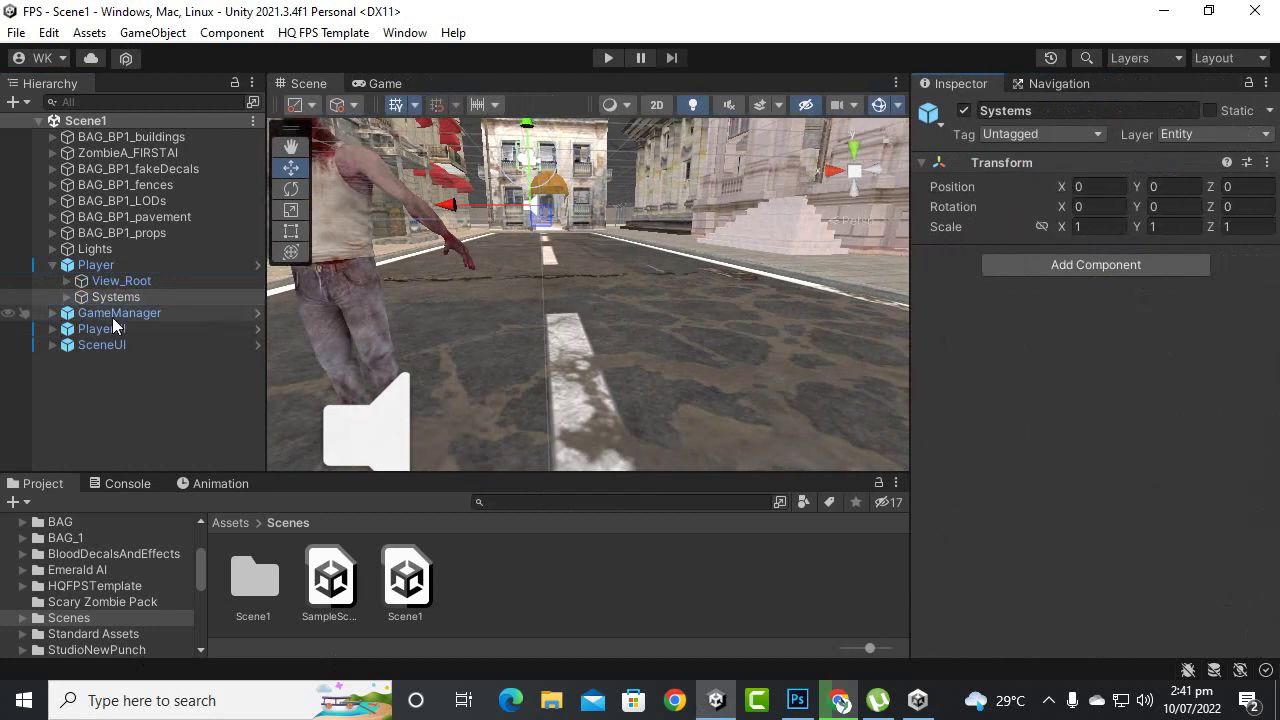
click(67, 297)
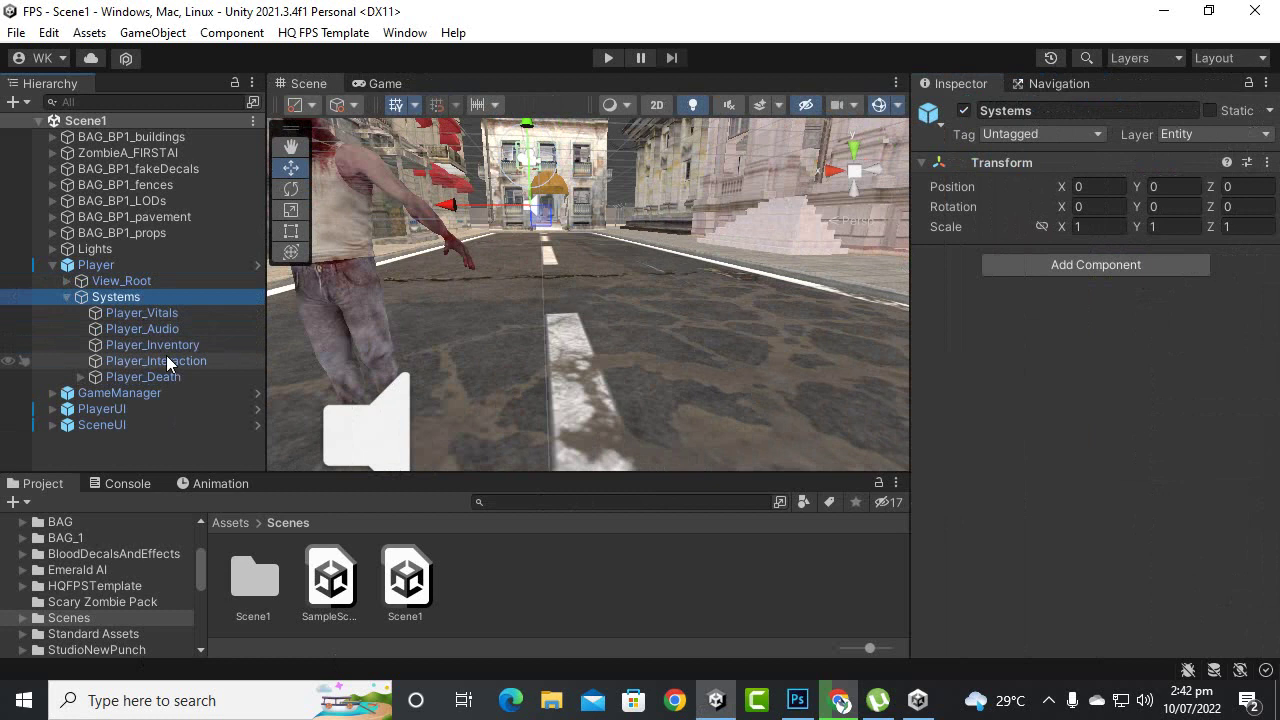
click(209, 345)
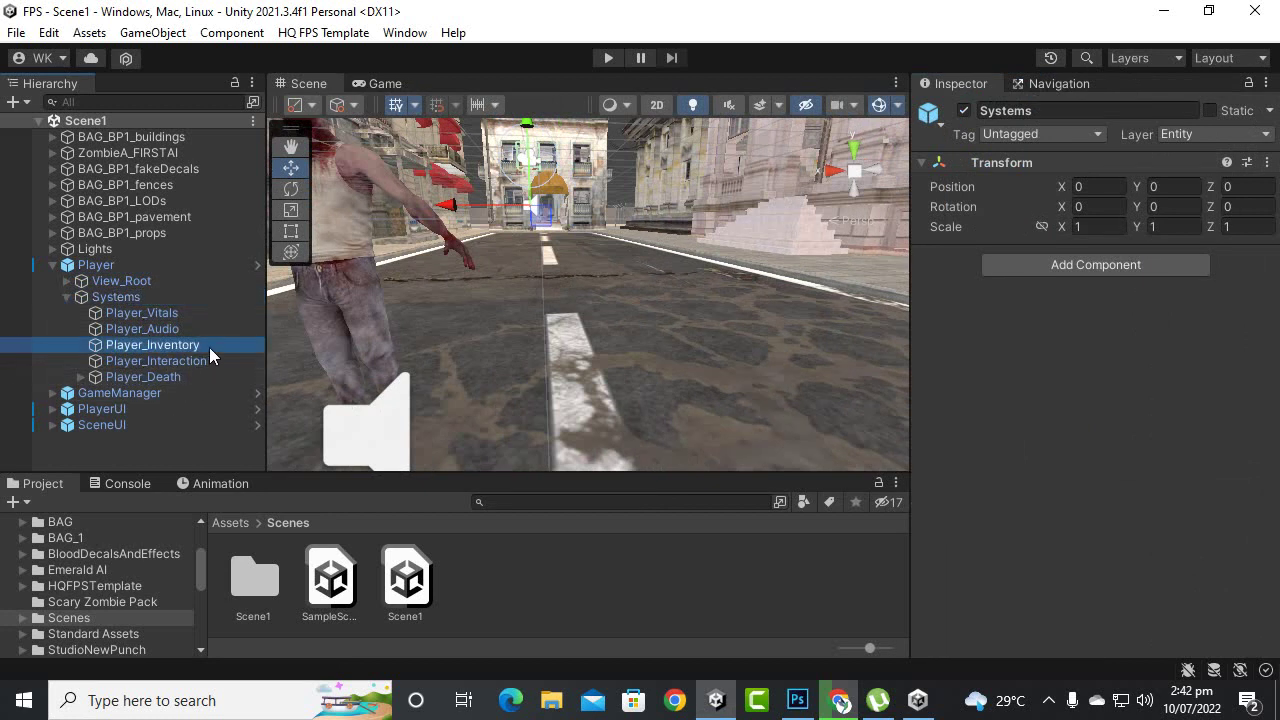
scroll(1153, 473, down, 3)
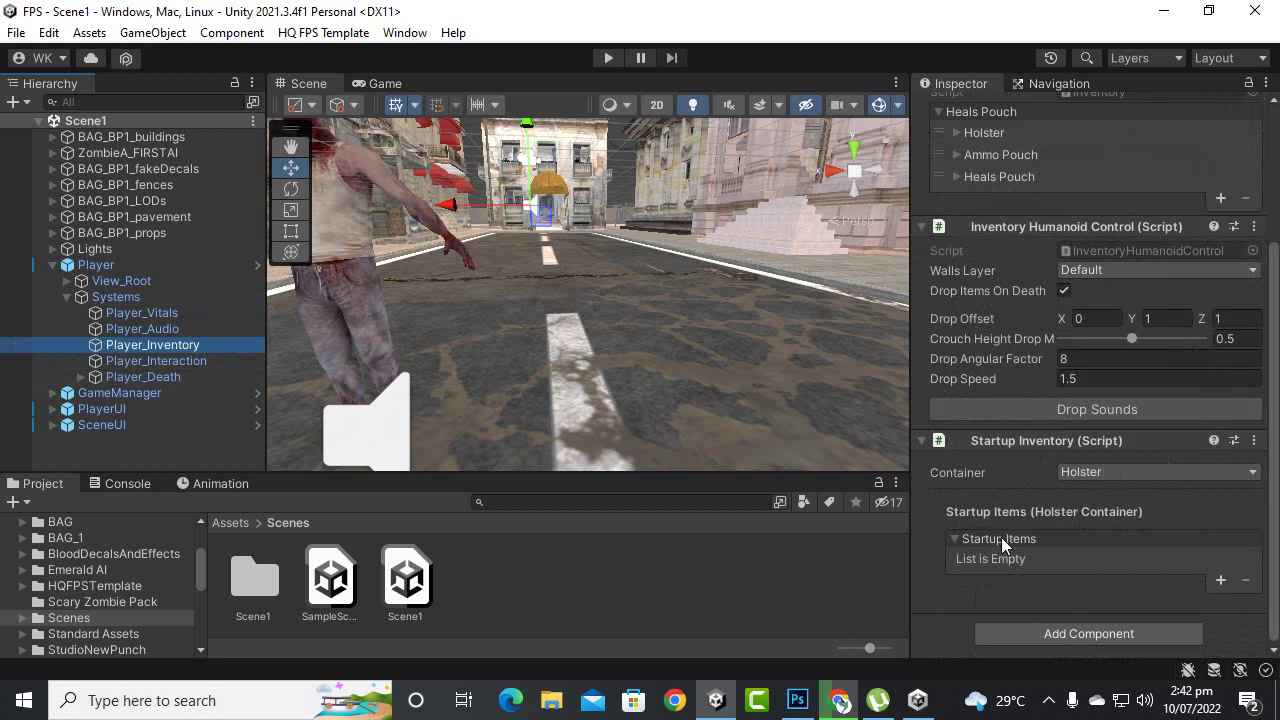
click(1219, 573)
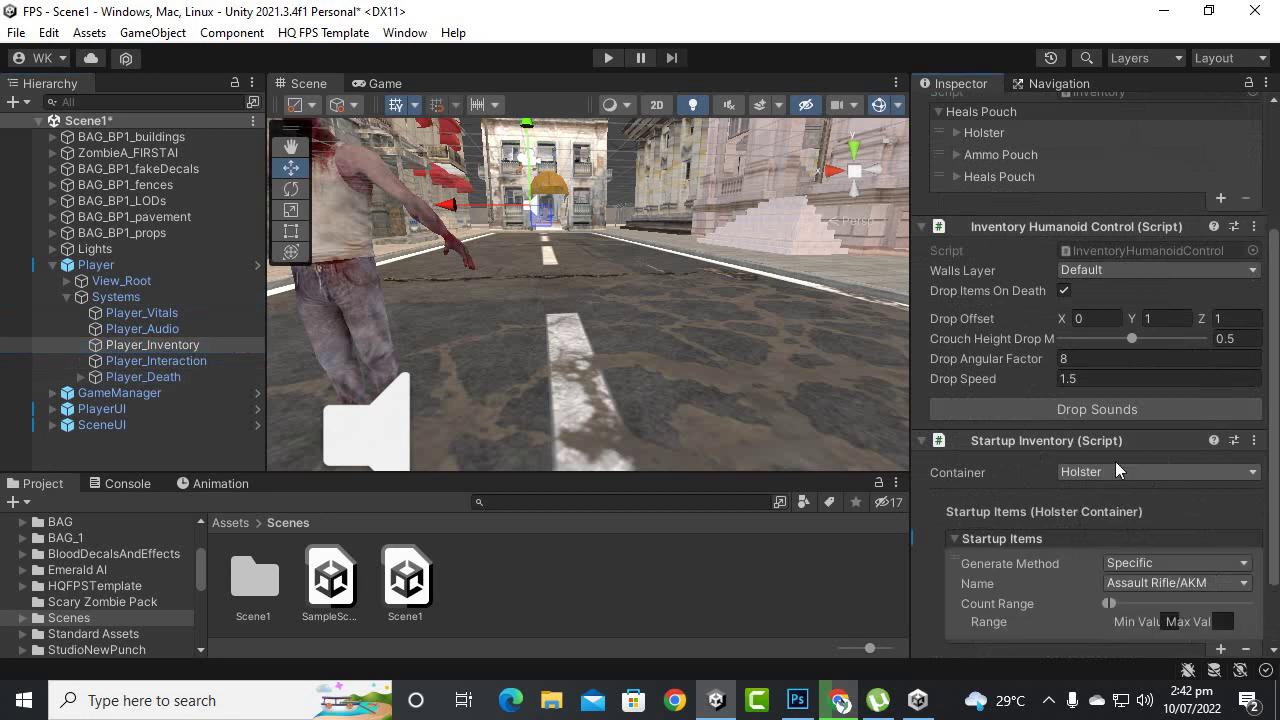
Add a second startup item to the Holster container and set its name to Ammunition/7.62x51mm
scroll(1115, 461, down, 2)
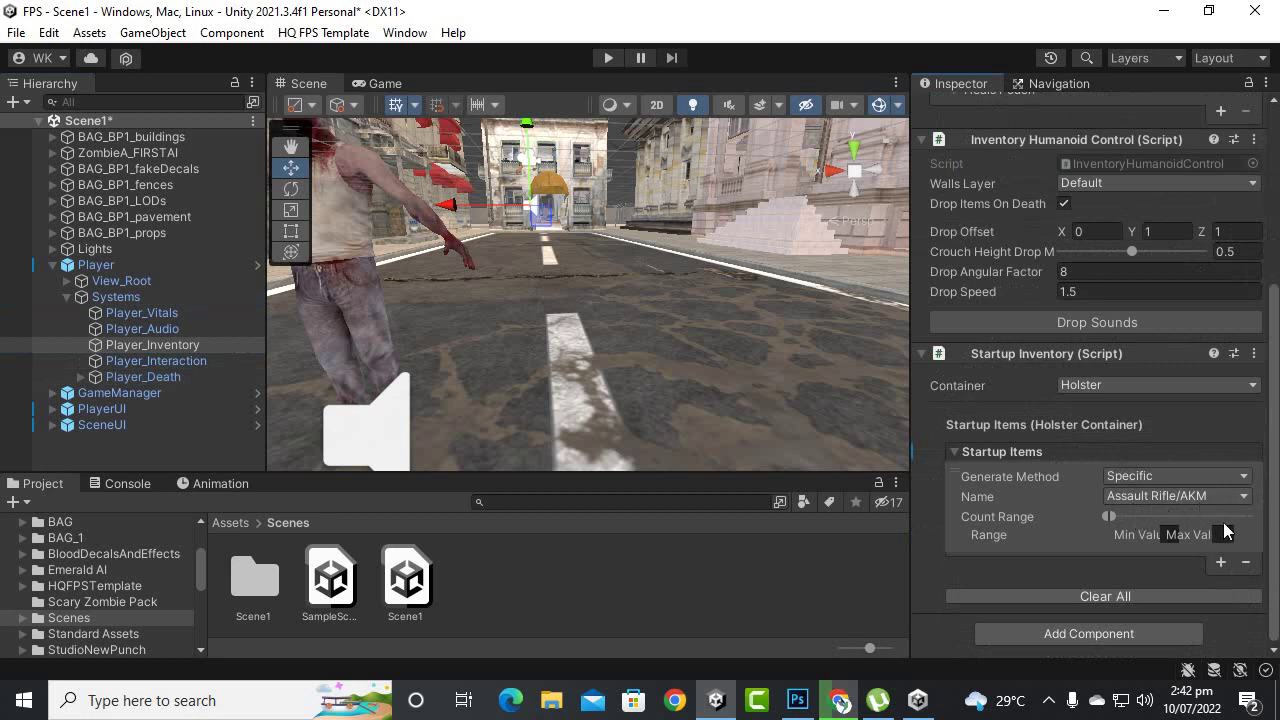
click(1222, 564)
scroll(1200, 428, down, 2)
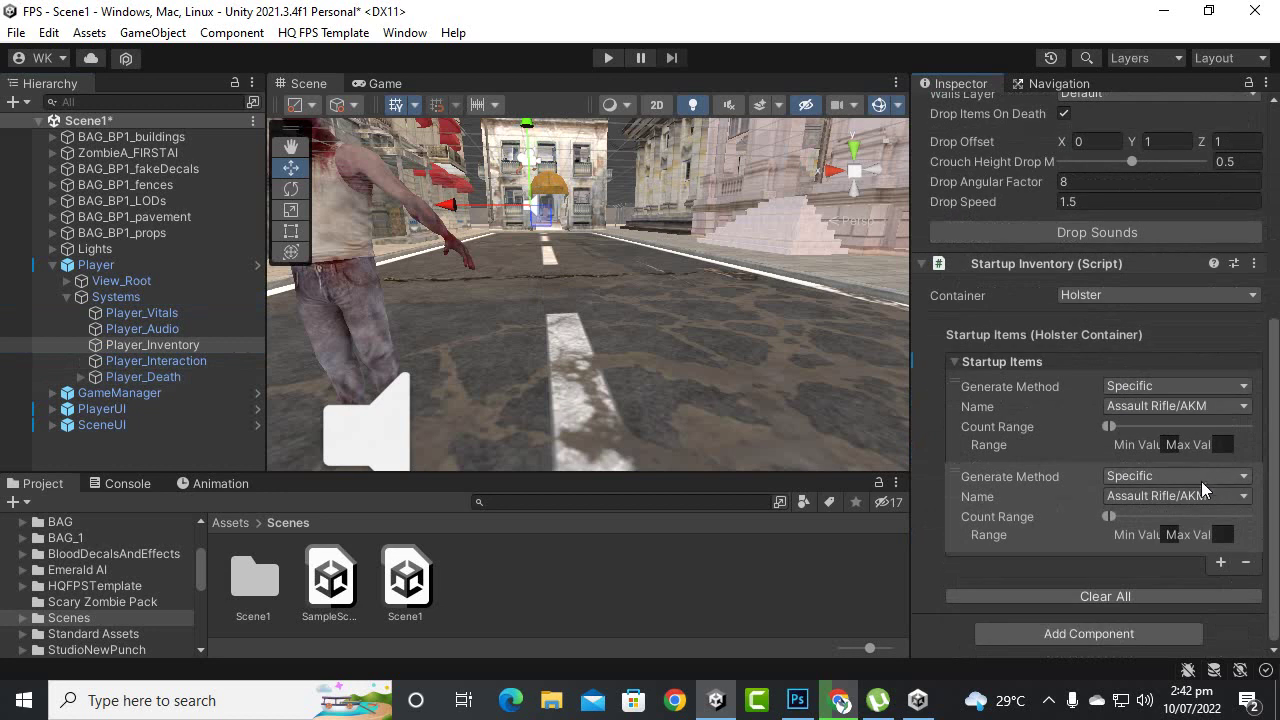
click(1202, 490)
mouse_move(1202, 490)
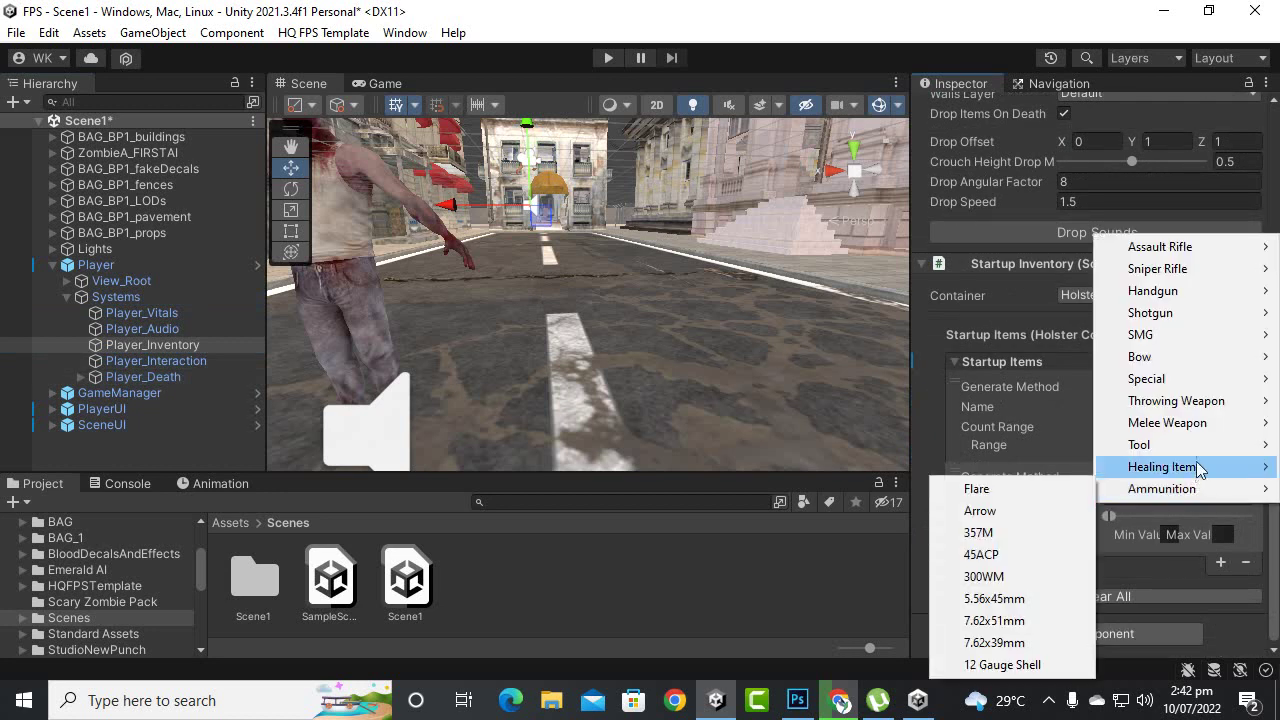
mouse_move(1195, 445)
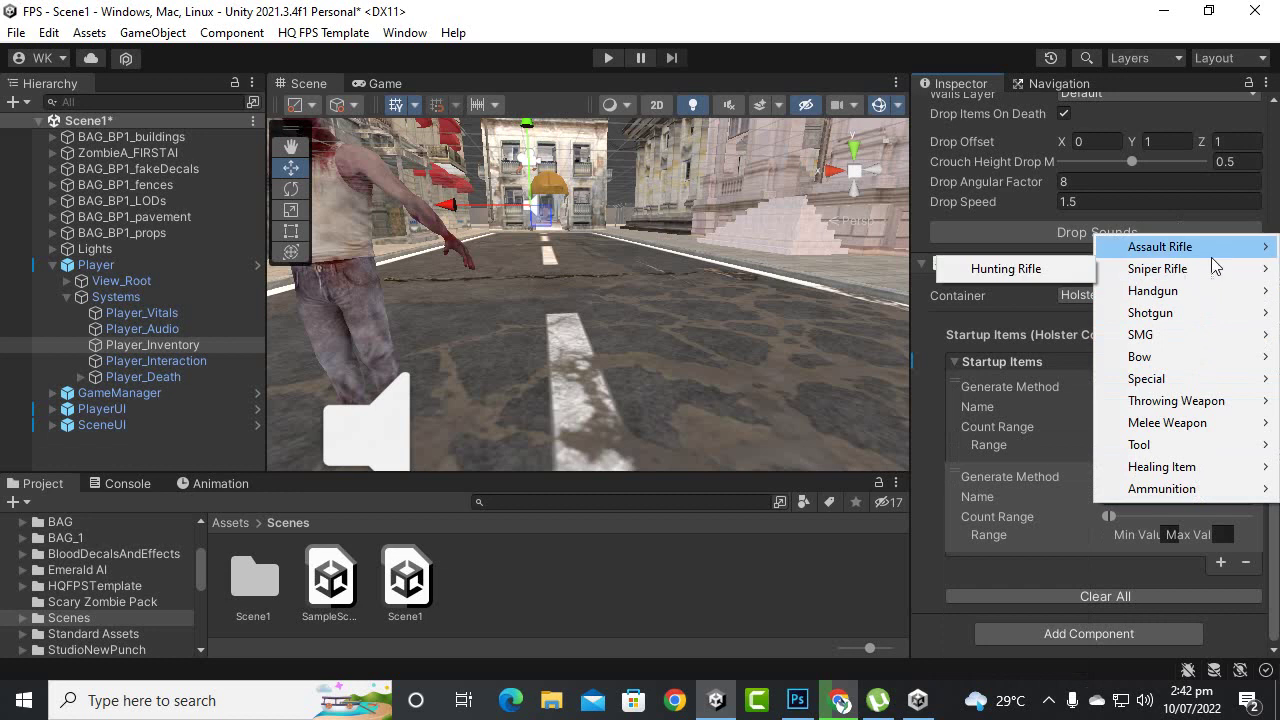
mouse_move(1214, 256)
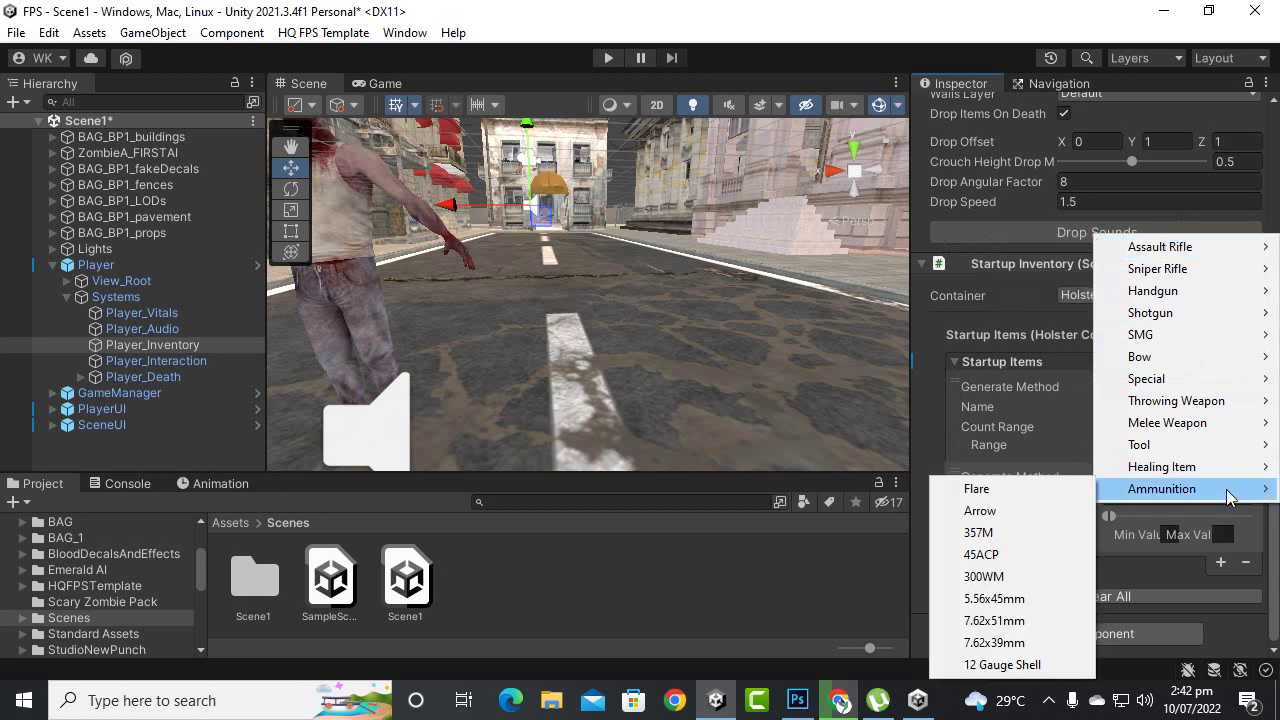
click(1033, 622)
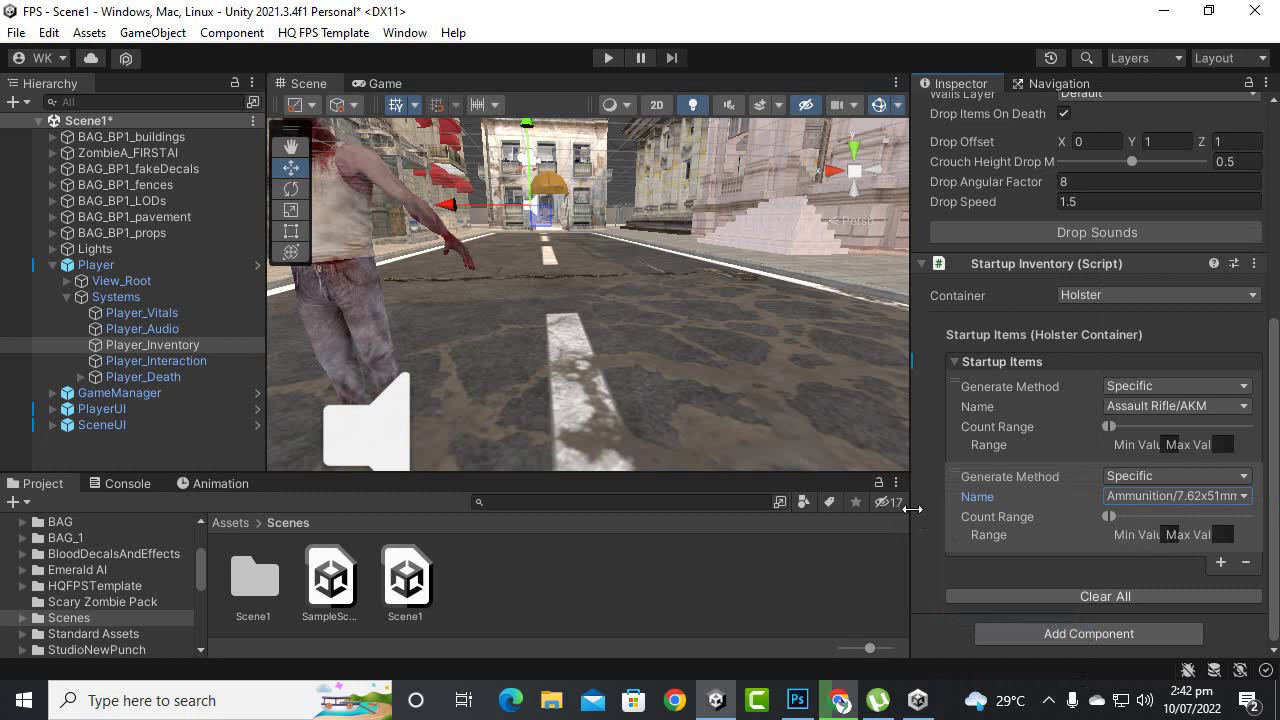
Set the count range of the 7.62x51mm ammunition item to a minimum and maximum of 50
drag(912, 509, 714, 509)
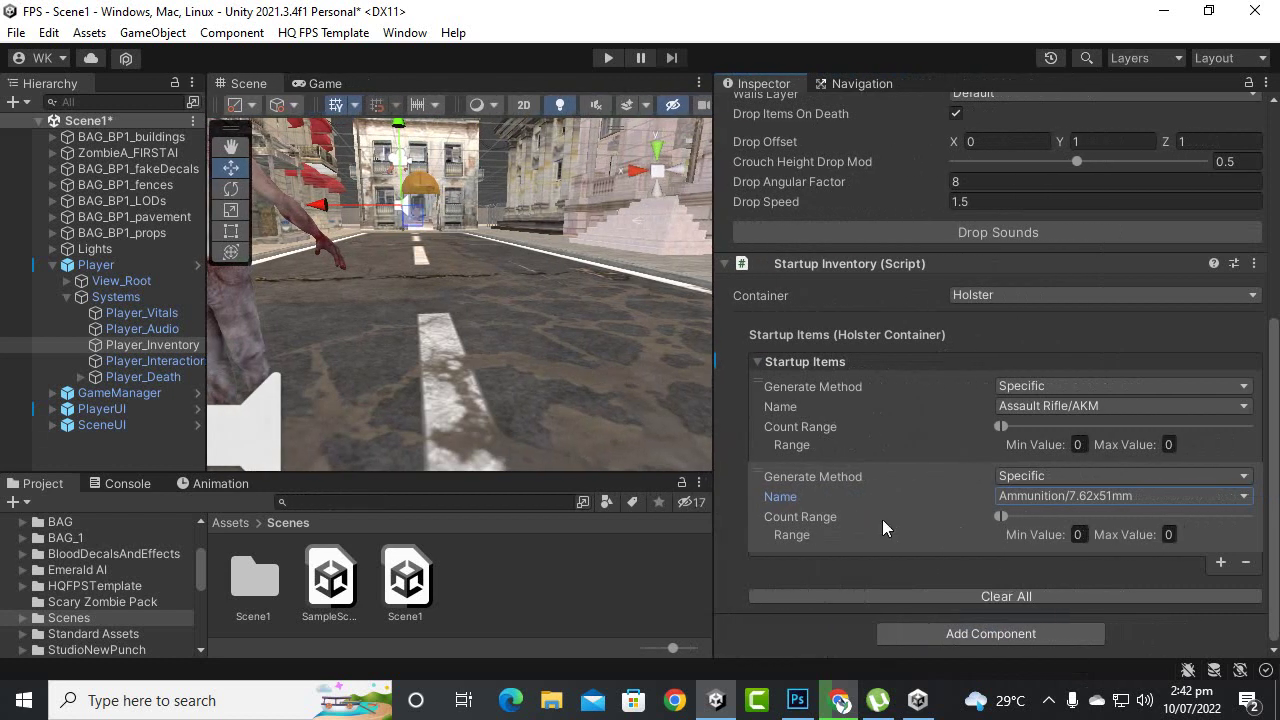
click(1082, 535)
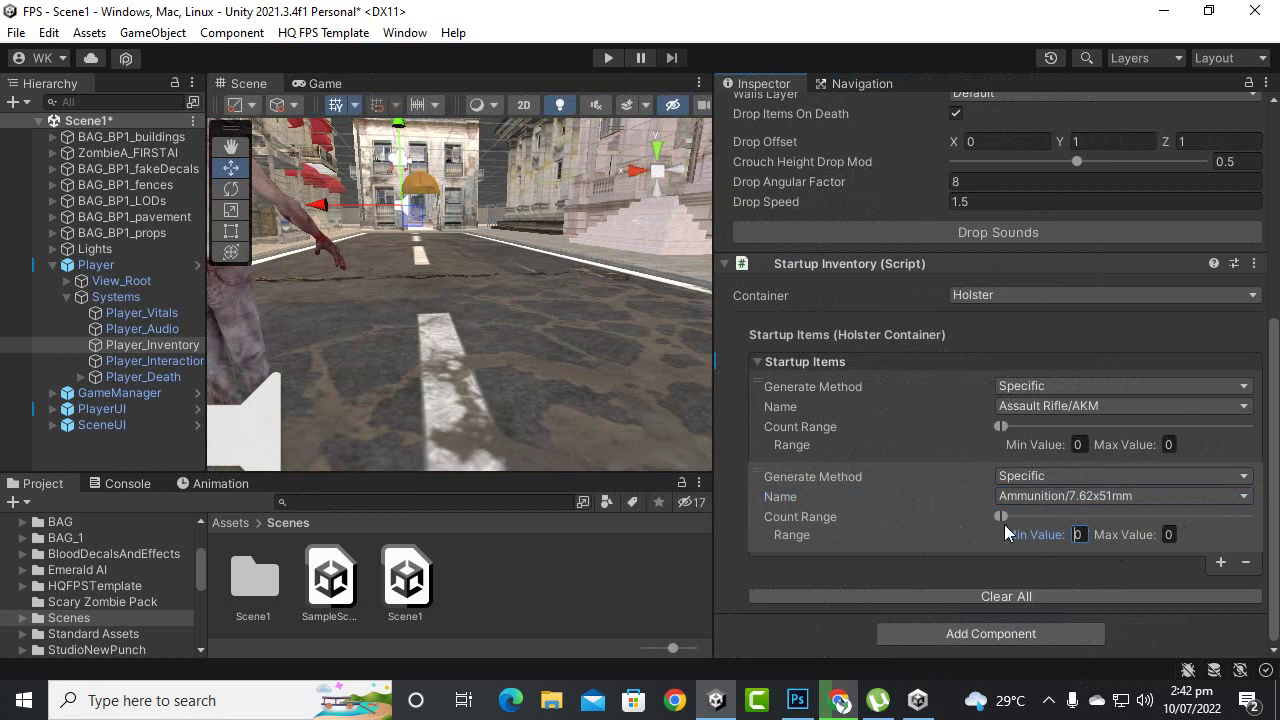
text(50)
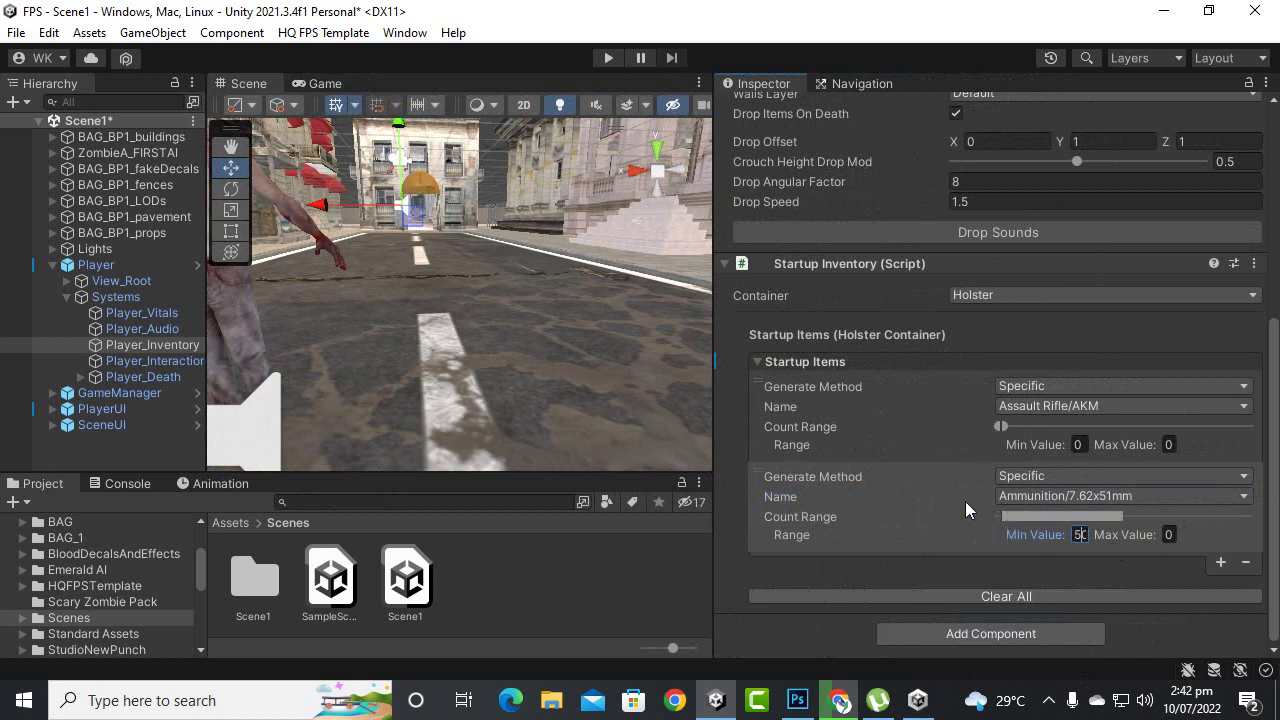
click(1169, 535)
text(0)
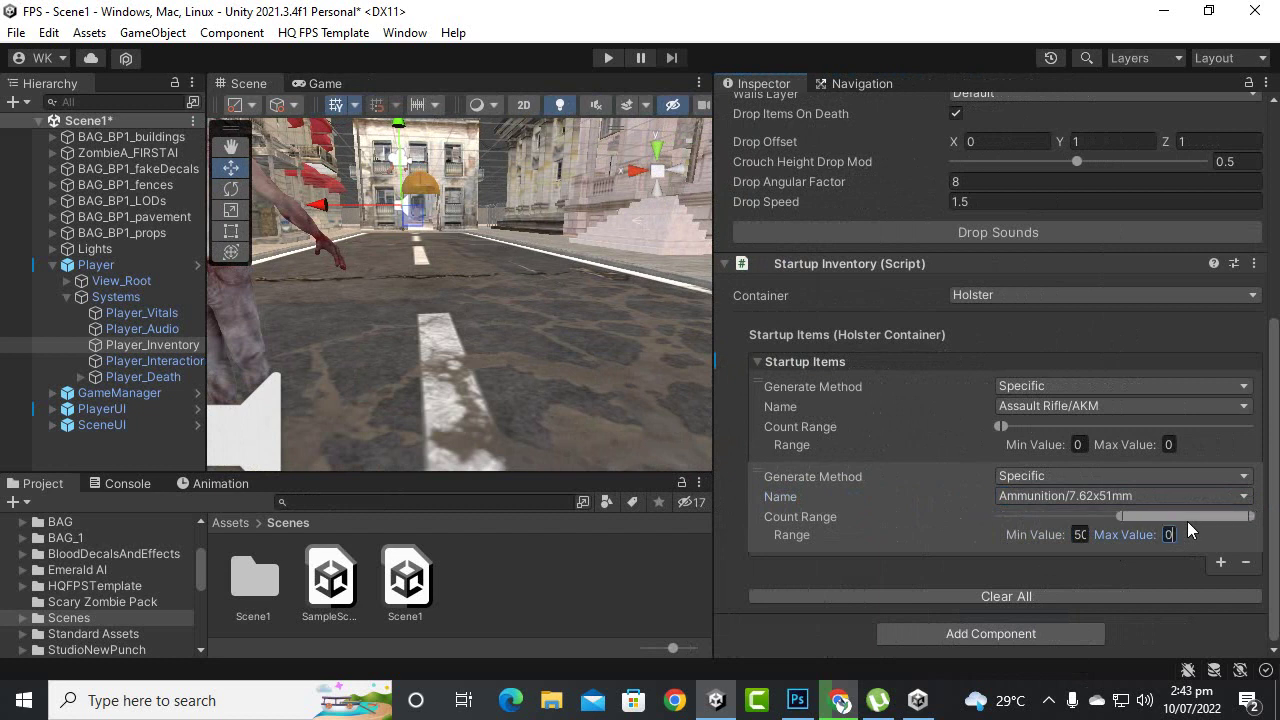
key(BackSpace)
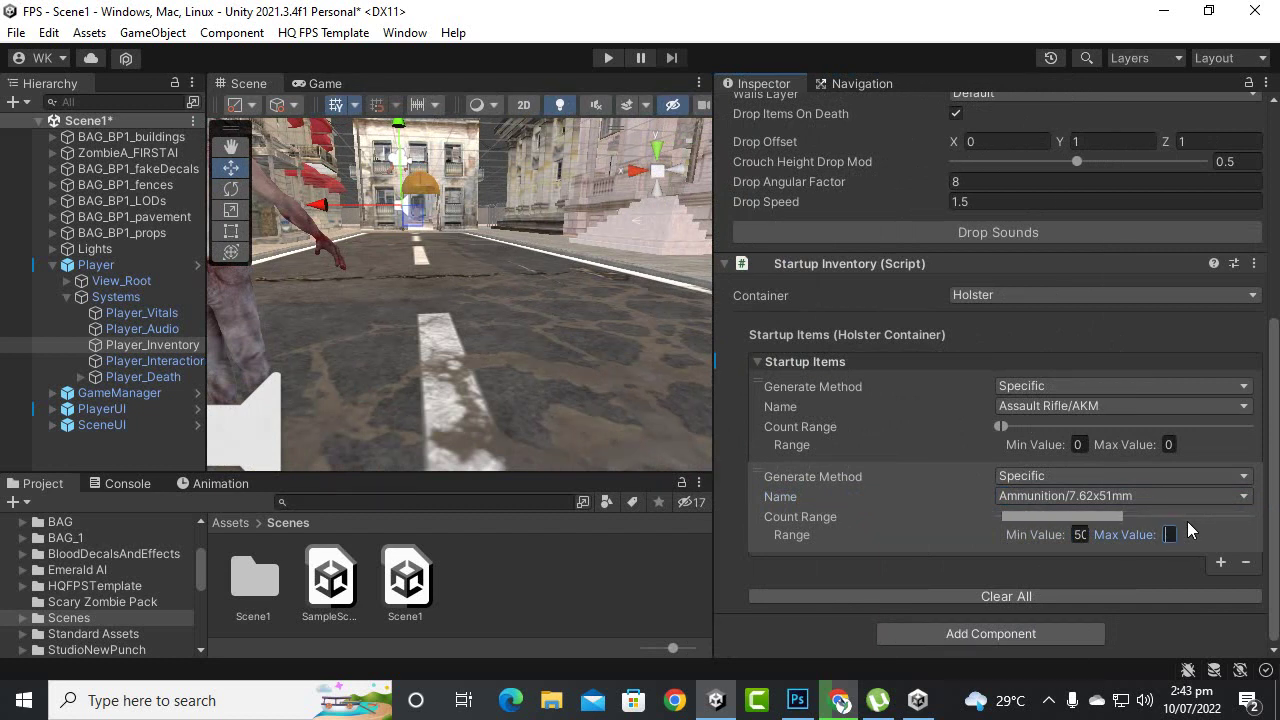
text(0)
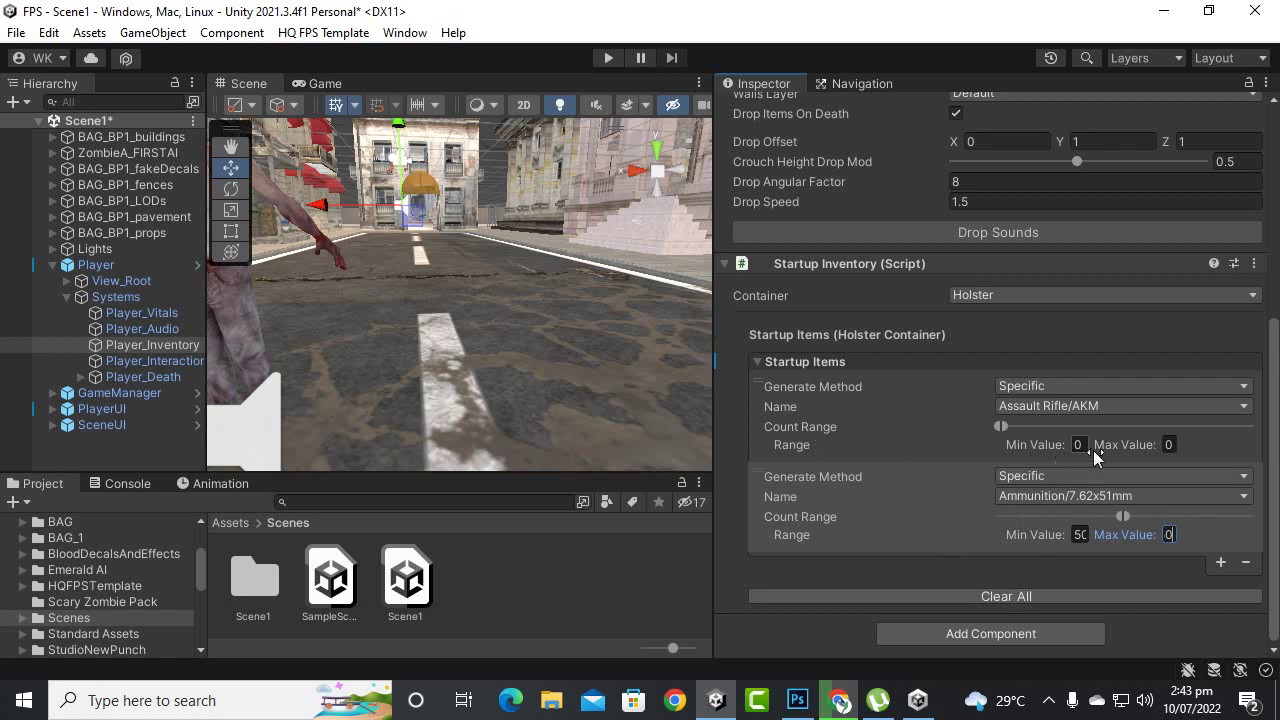
Add a third startup item and browse the item categories, keeping it as Ammunition/7.62x51mm
click(1220, 562)
scroll(1080, 420, down, 3)
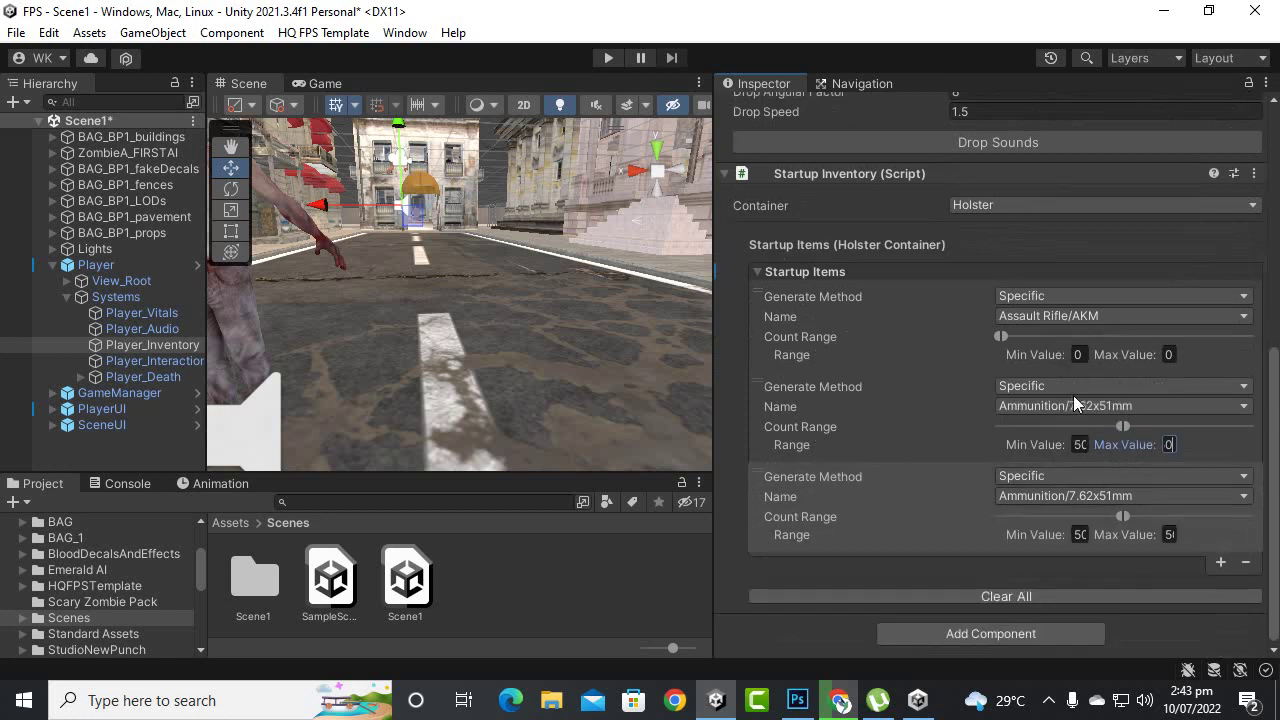
click(1094, 495)
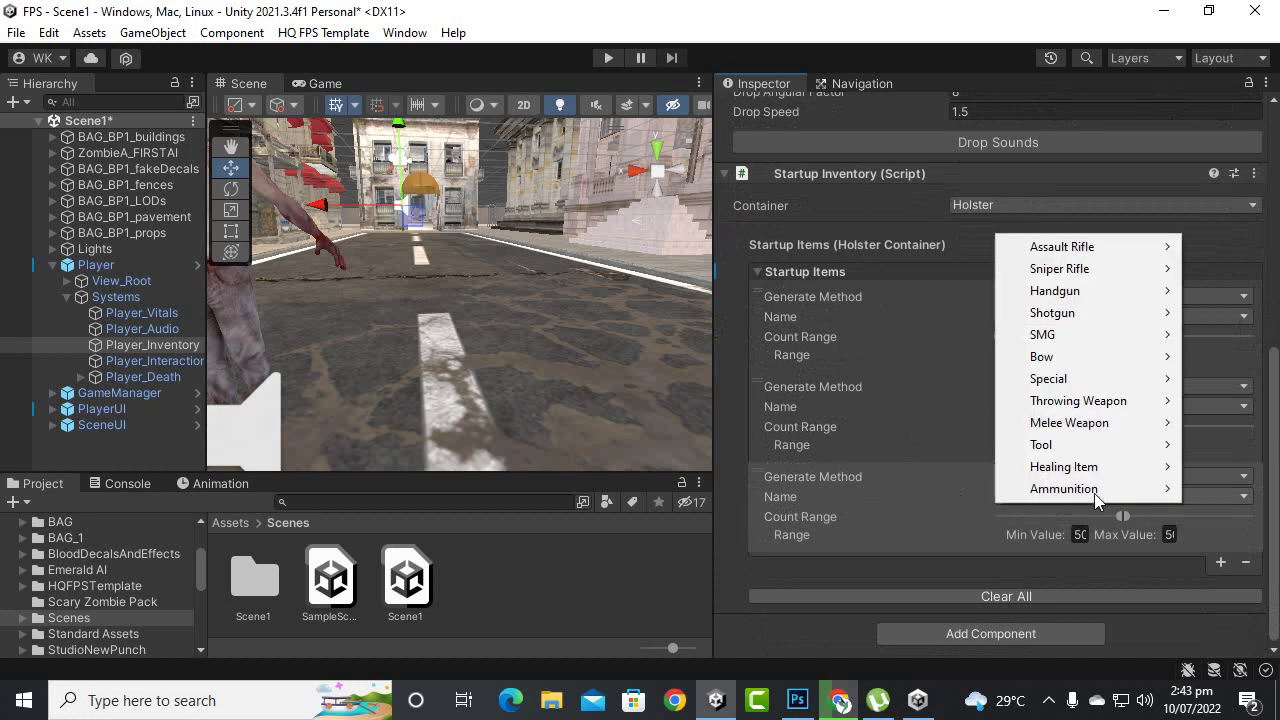
mouse_move(1093, 431)
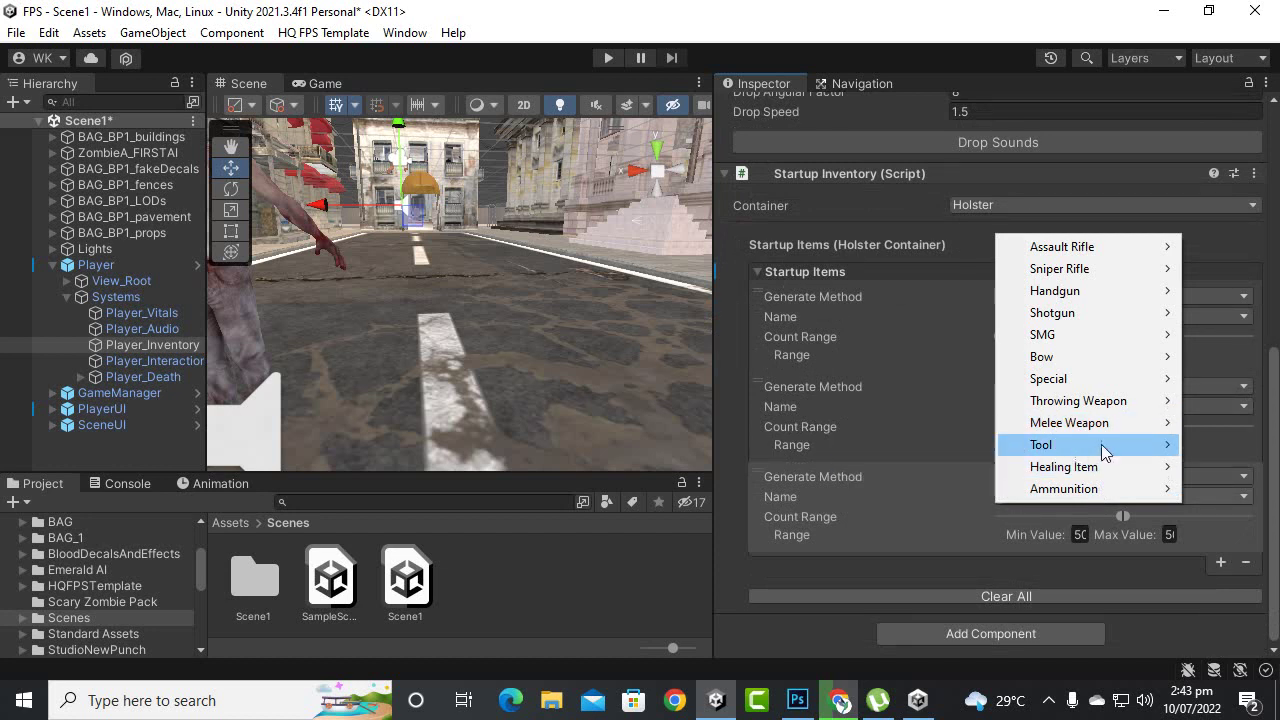
mouse_move(1096, 472)
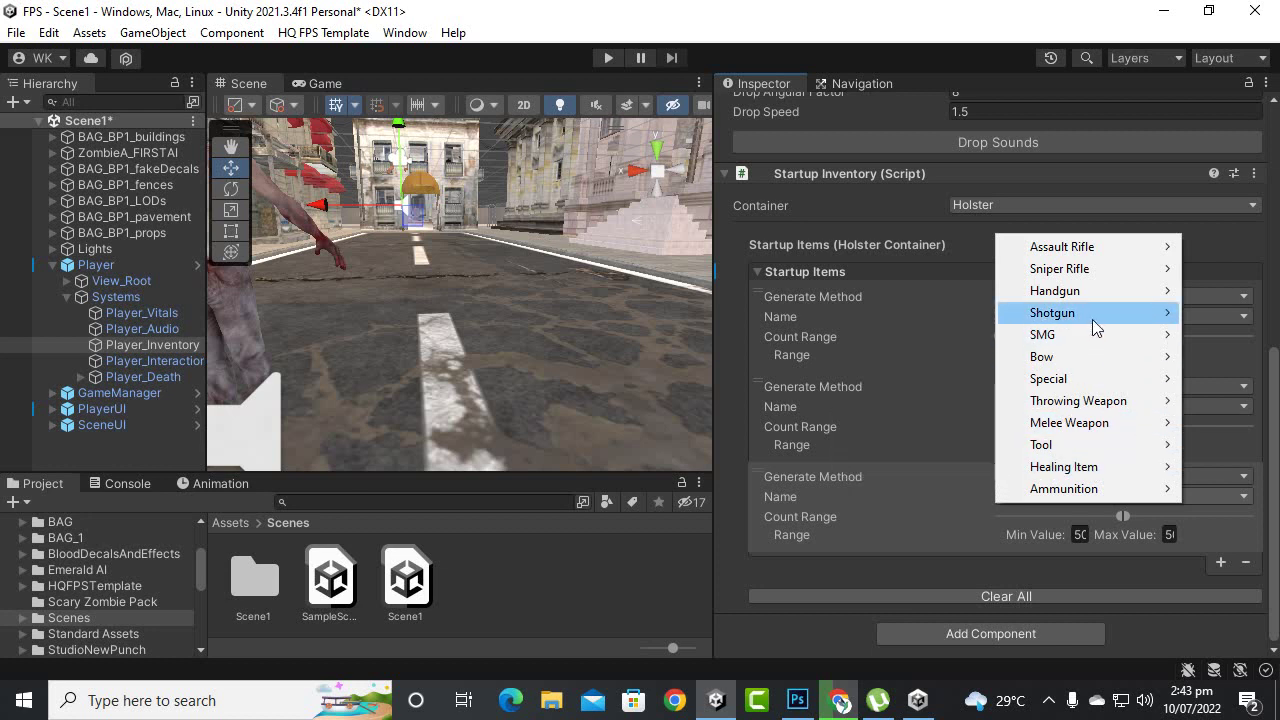
mouse_move(1090, 296)
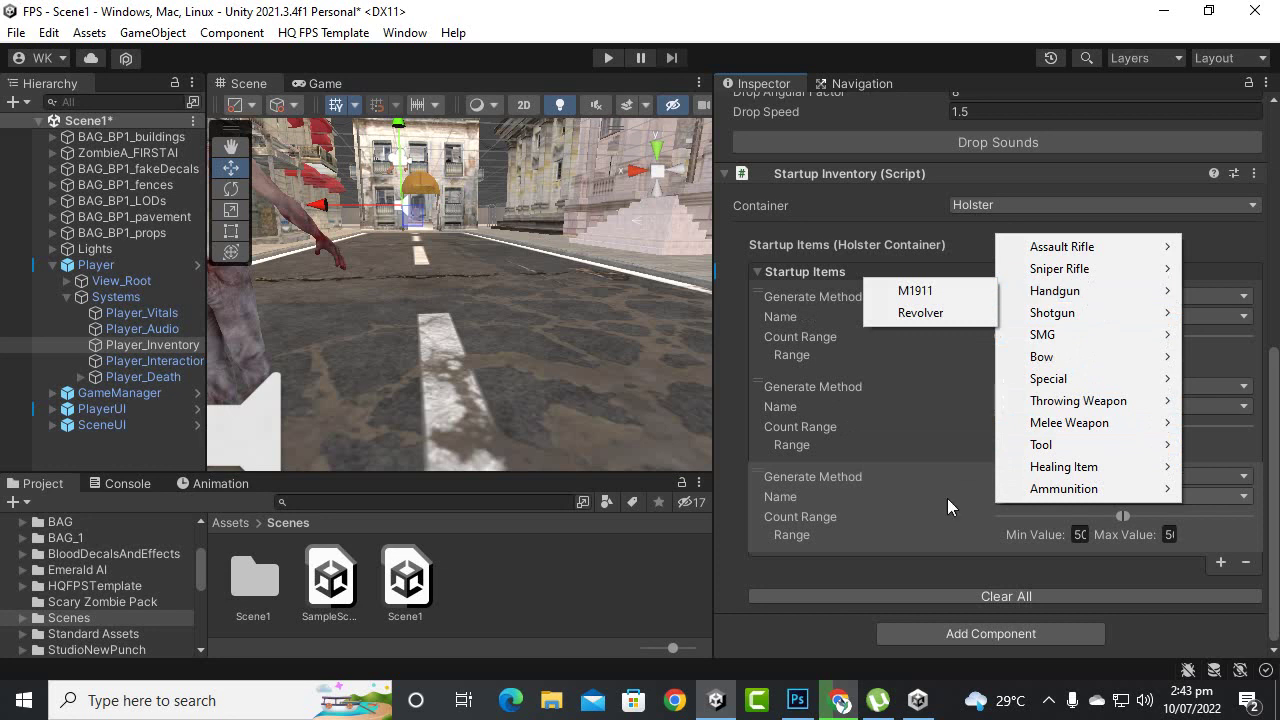
click(719, 334)
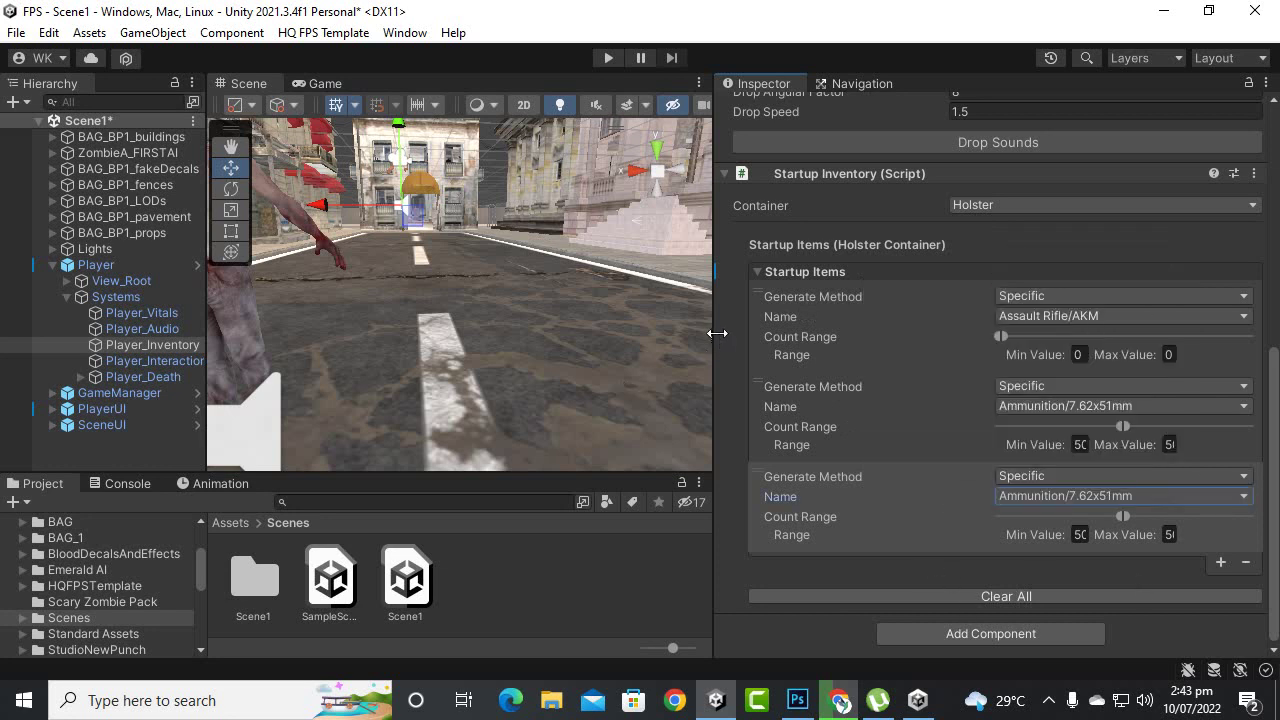
drag(714, 331, 1007, 397)
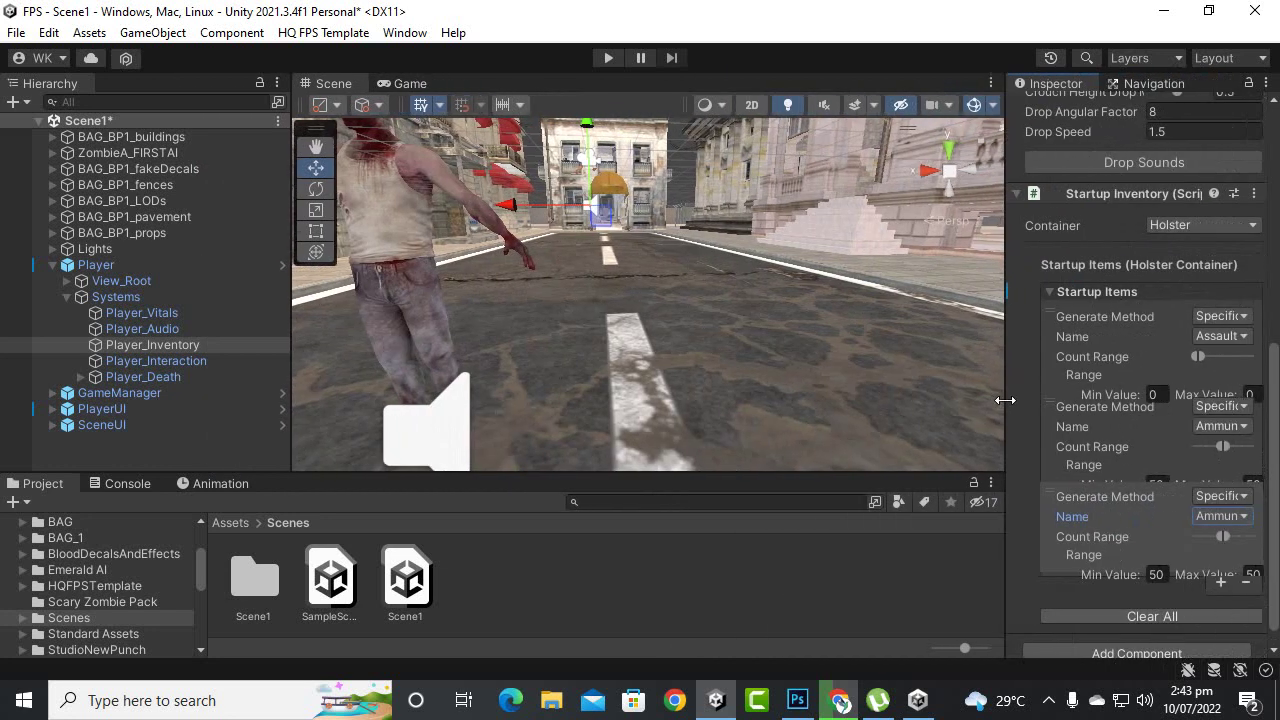
Run the scene in play mode and equip the assault rifle from the first weapon slot
click(609, 58)
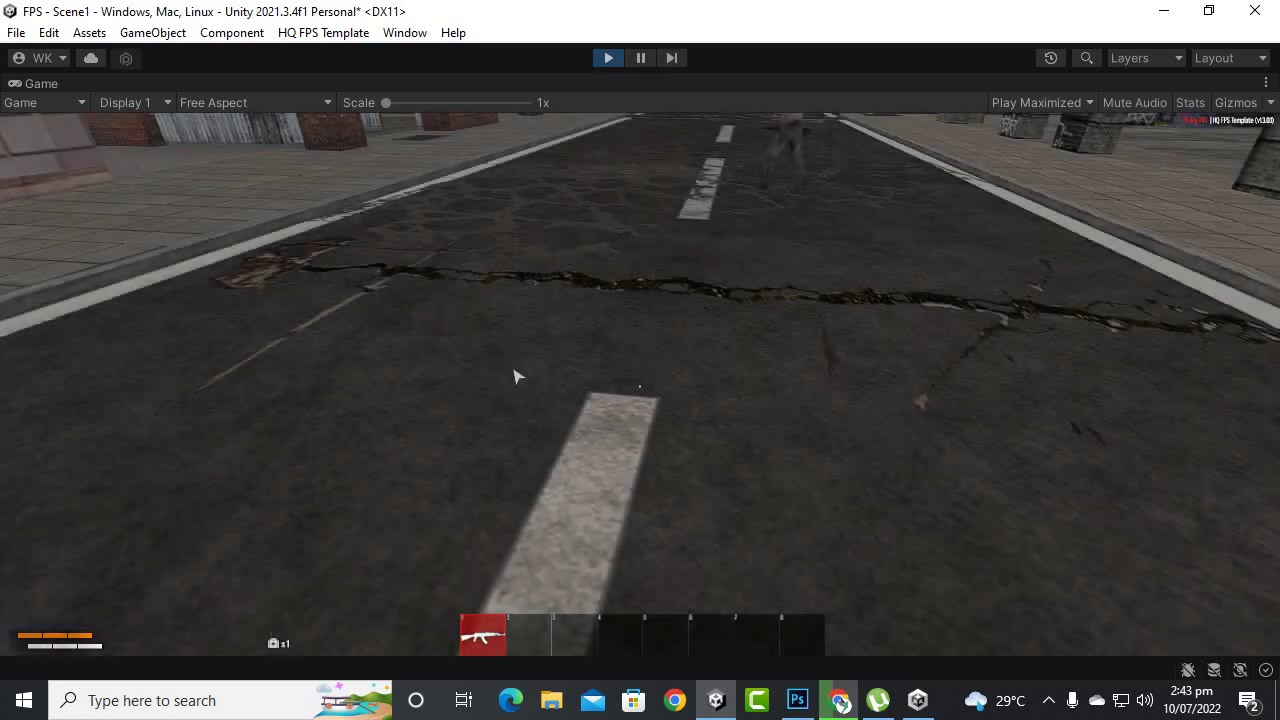
click(513, 376)
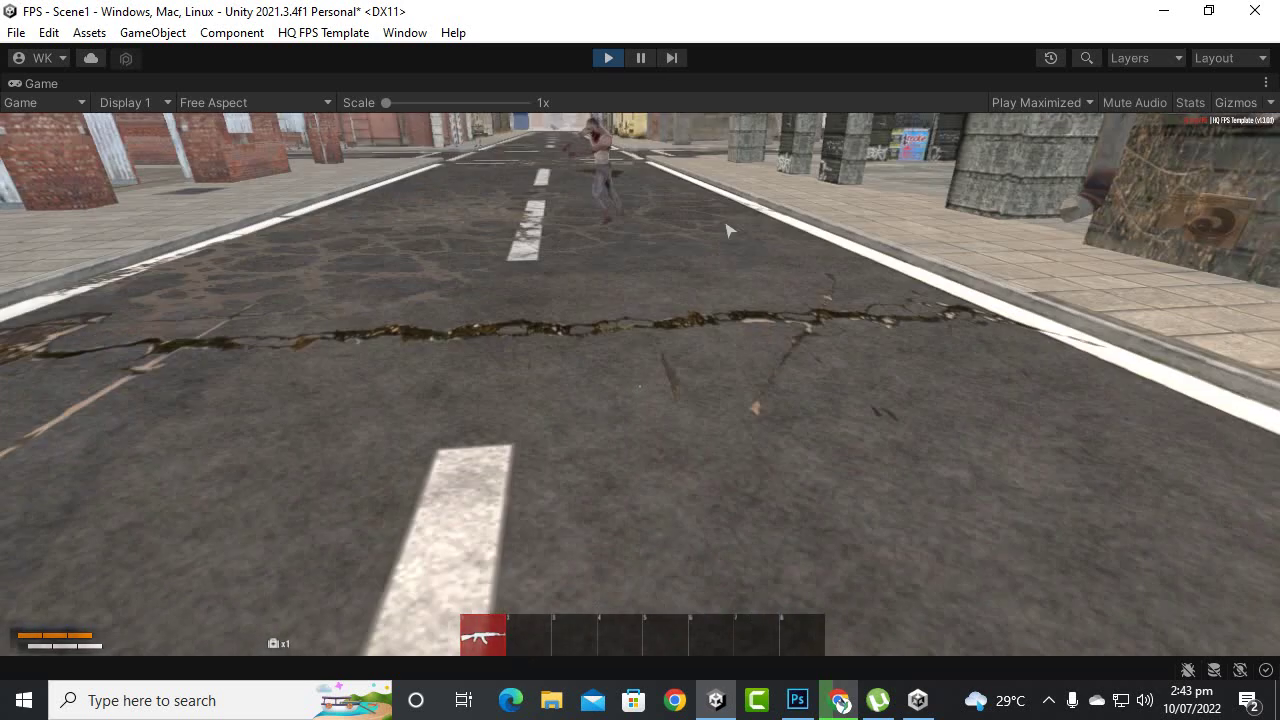
scroll(640, 360, up, 1)
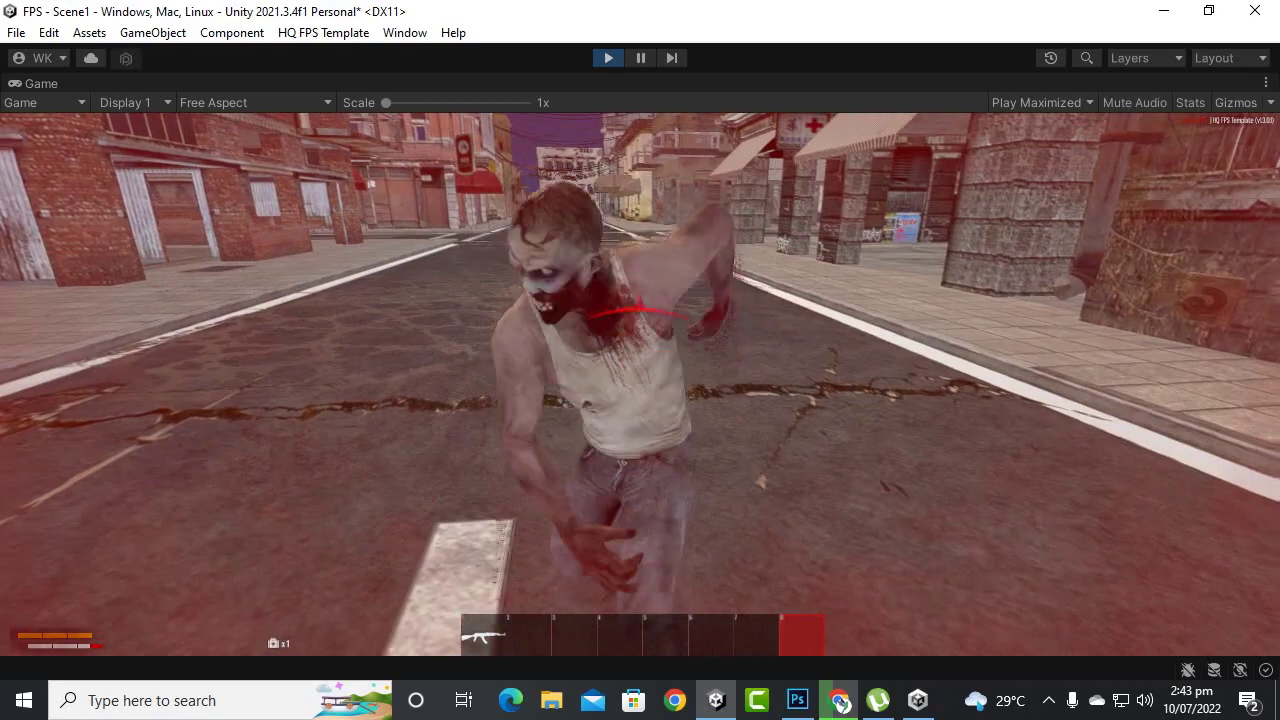
key(2)
key(1)
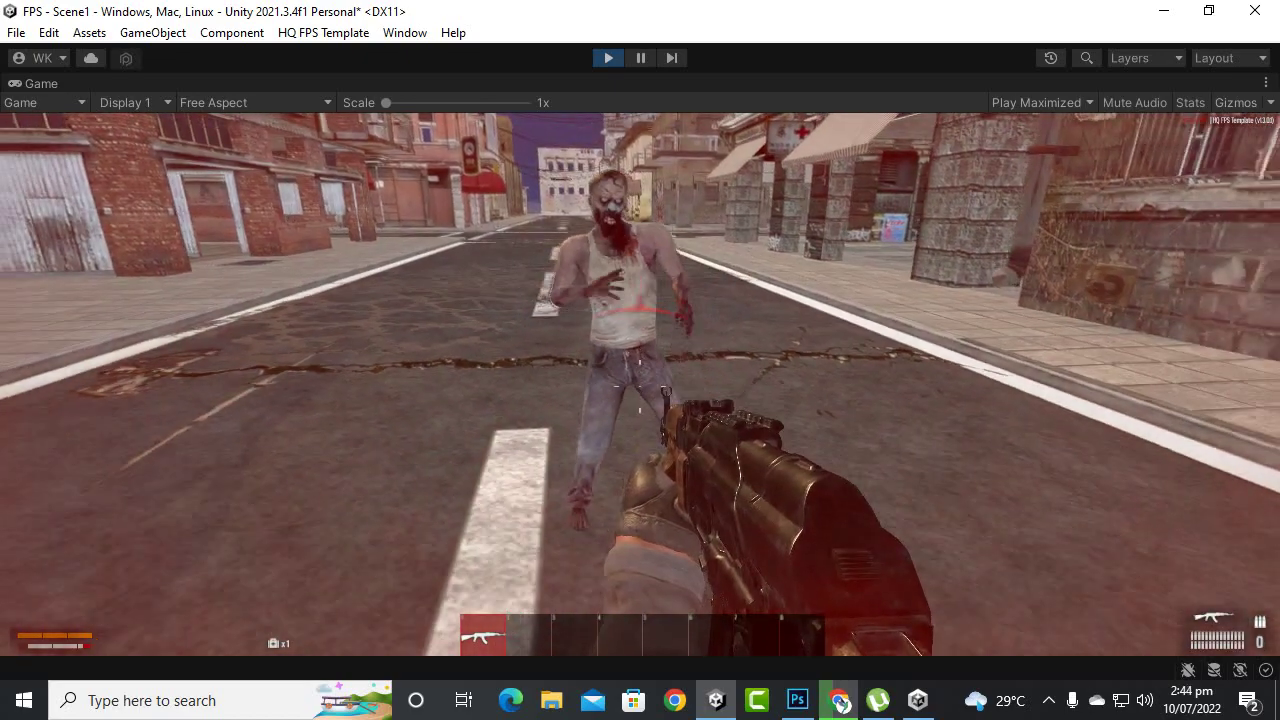
Test the assault rifle by shooting the zombie on the road while moving around it
click(640, 360)
key(w)
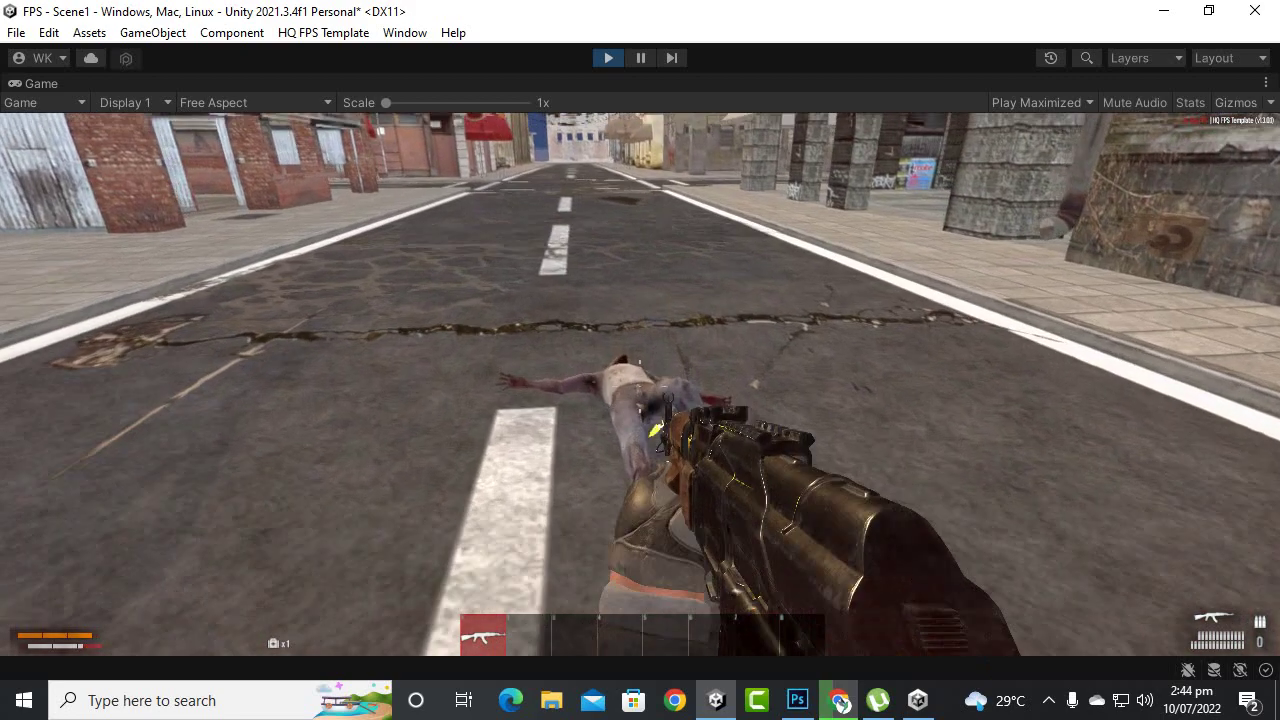
key(w)
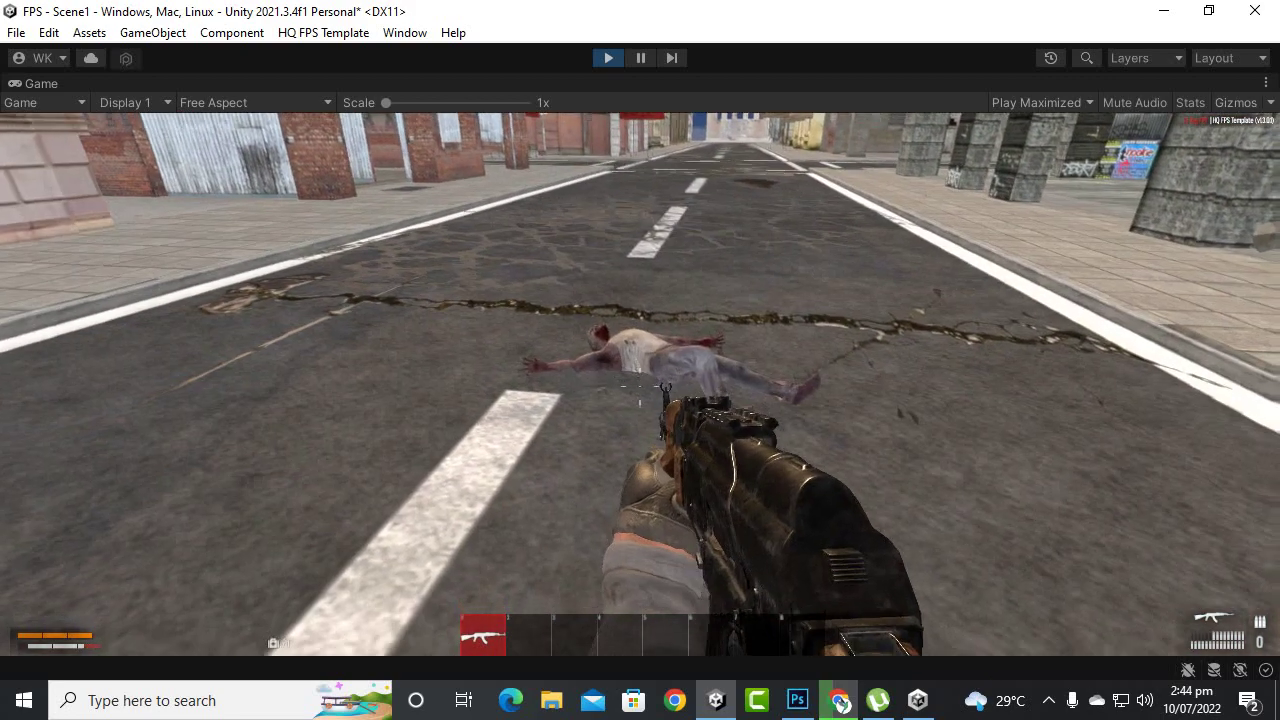
key(w)
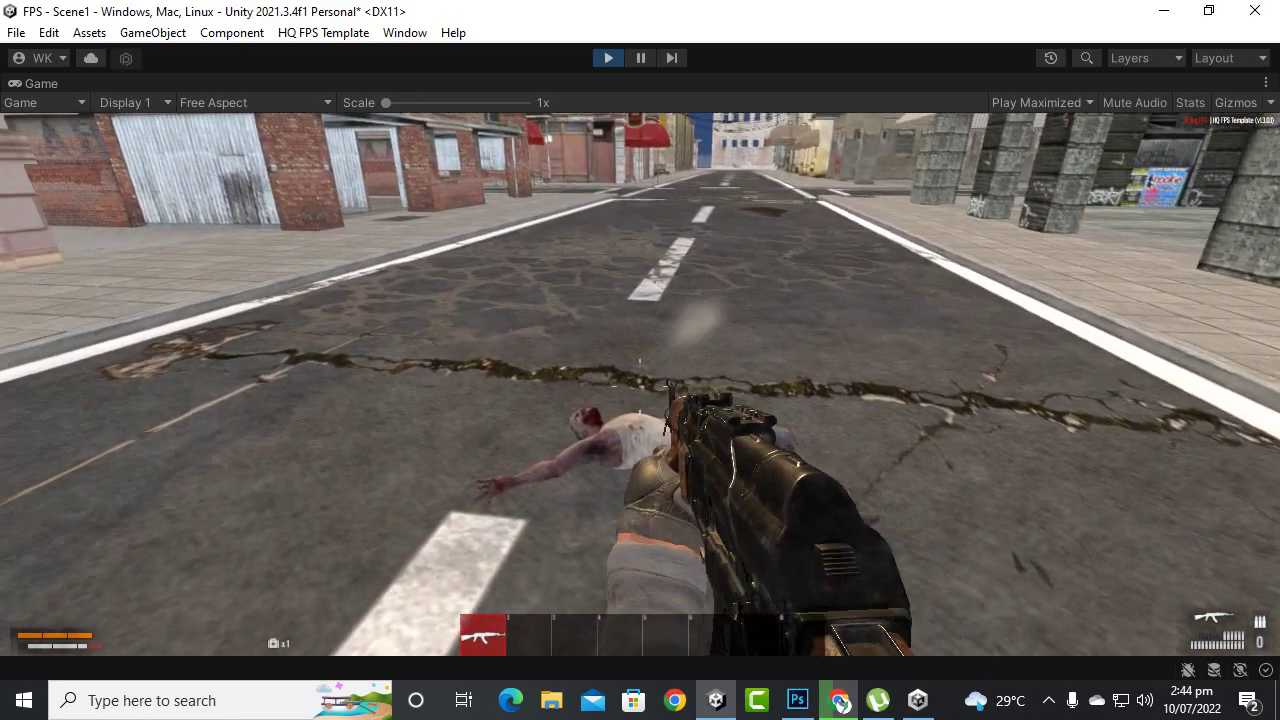
key(s)
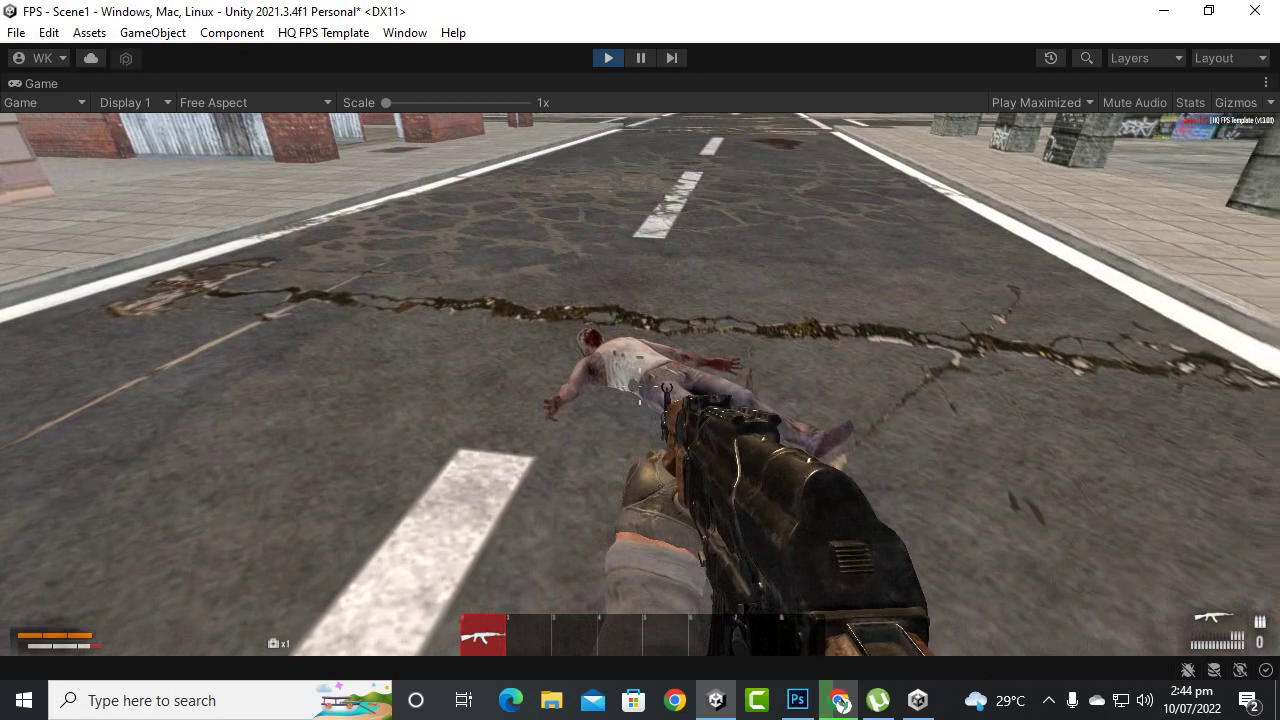
key(w)
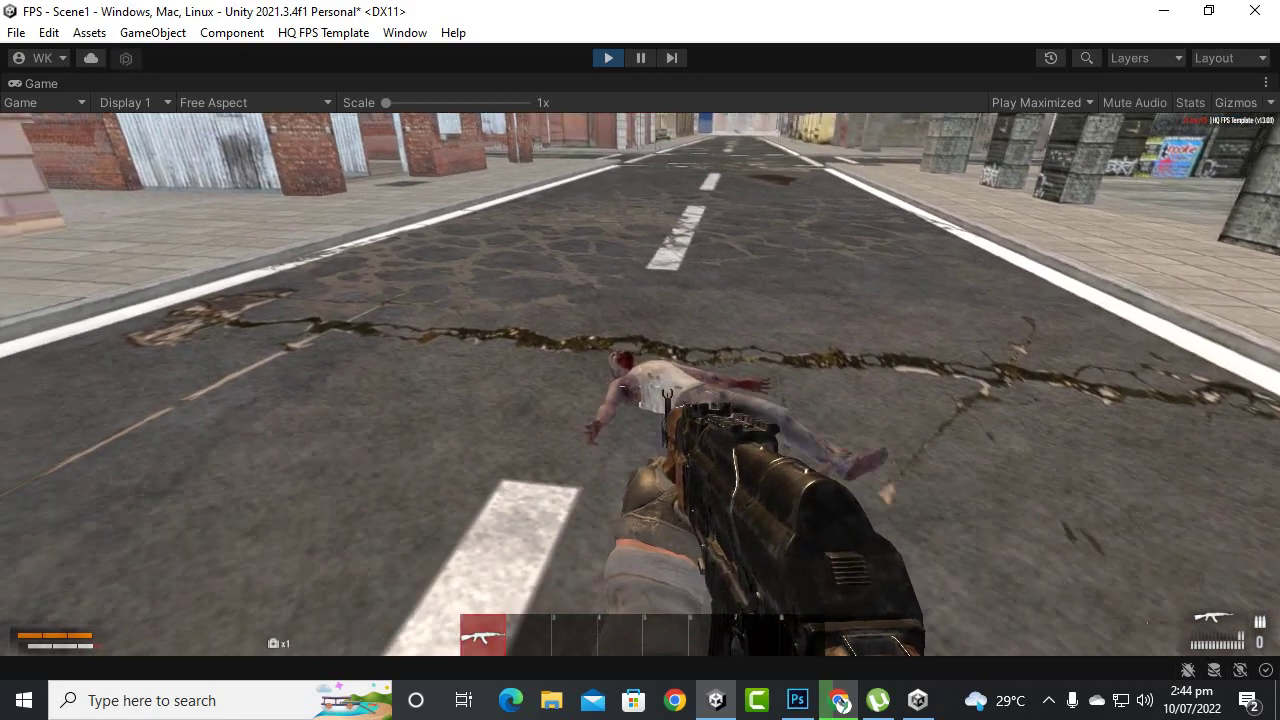
click(640, 385)
key(w)
click(640, 385)
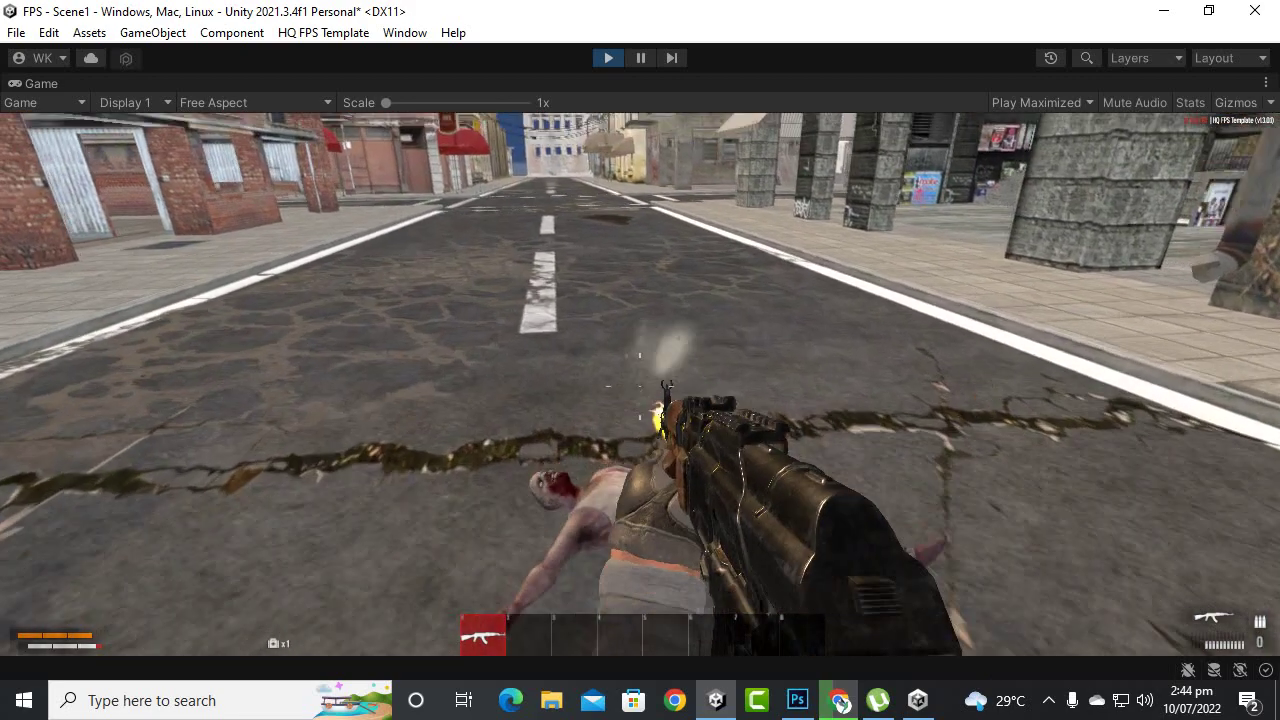
Fire the rifle once more at the fallen zombie and stop play mode
click(640, 385)
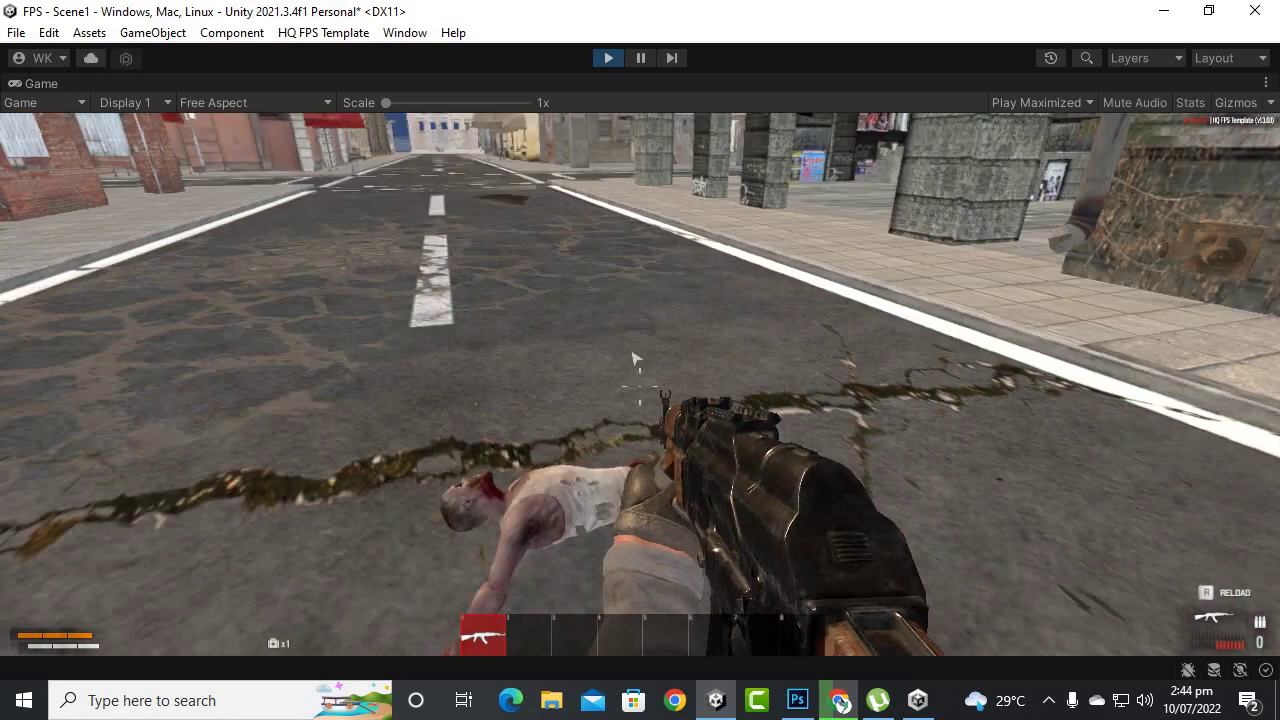
key(Escape)
click(608, 64)
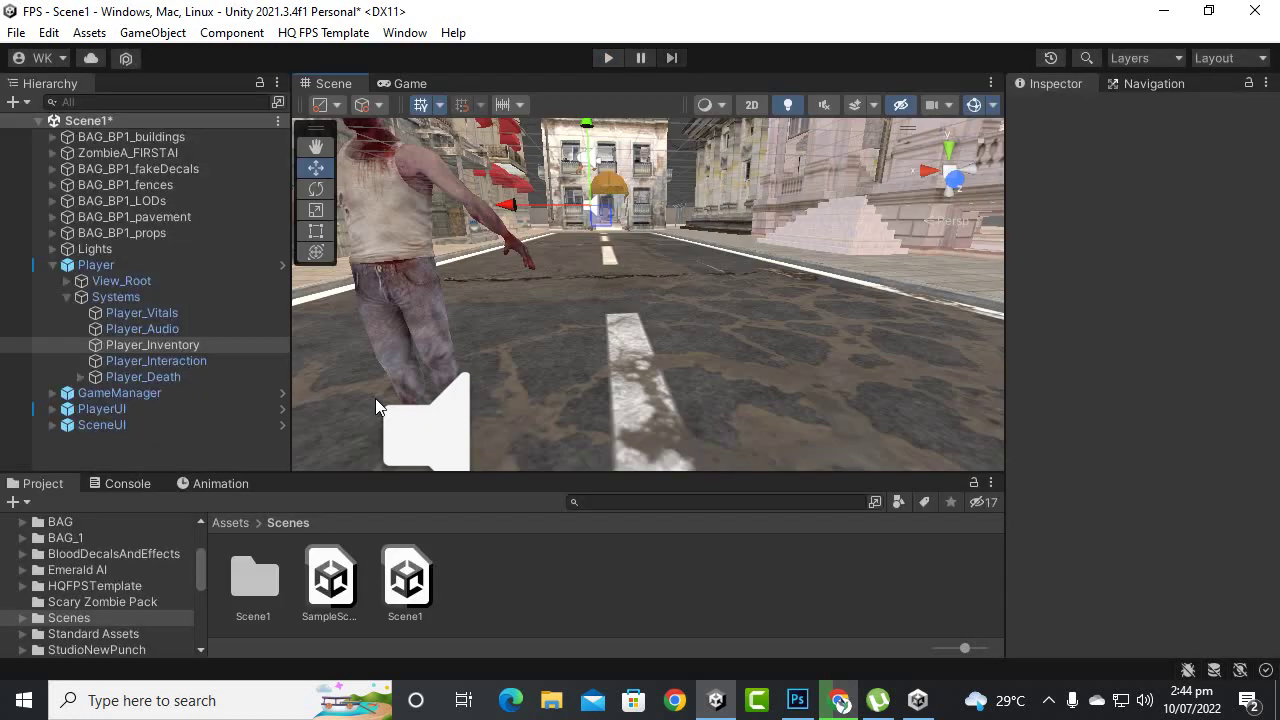
Select ZombieA_FIRSTAI, widen the Inspector and examine its components, from the Emerald AI System settings to the last attached script
click(161, 151)
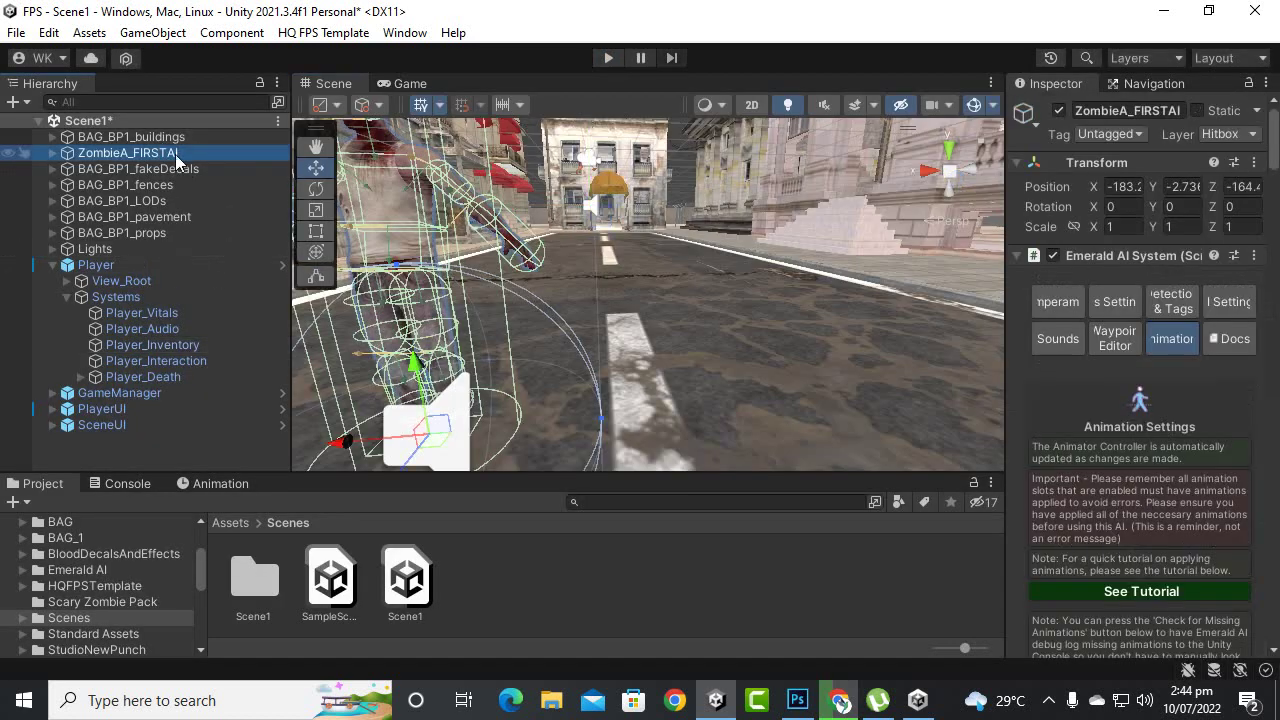
scroll(1140, 400, down, 5)
scroll(1096, 350, down, 5)
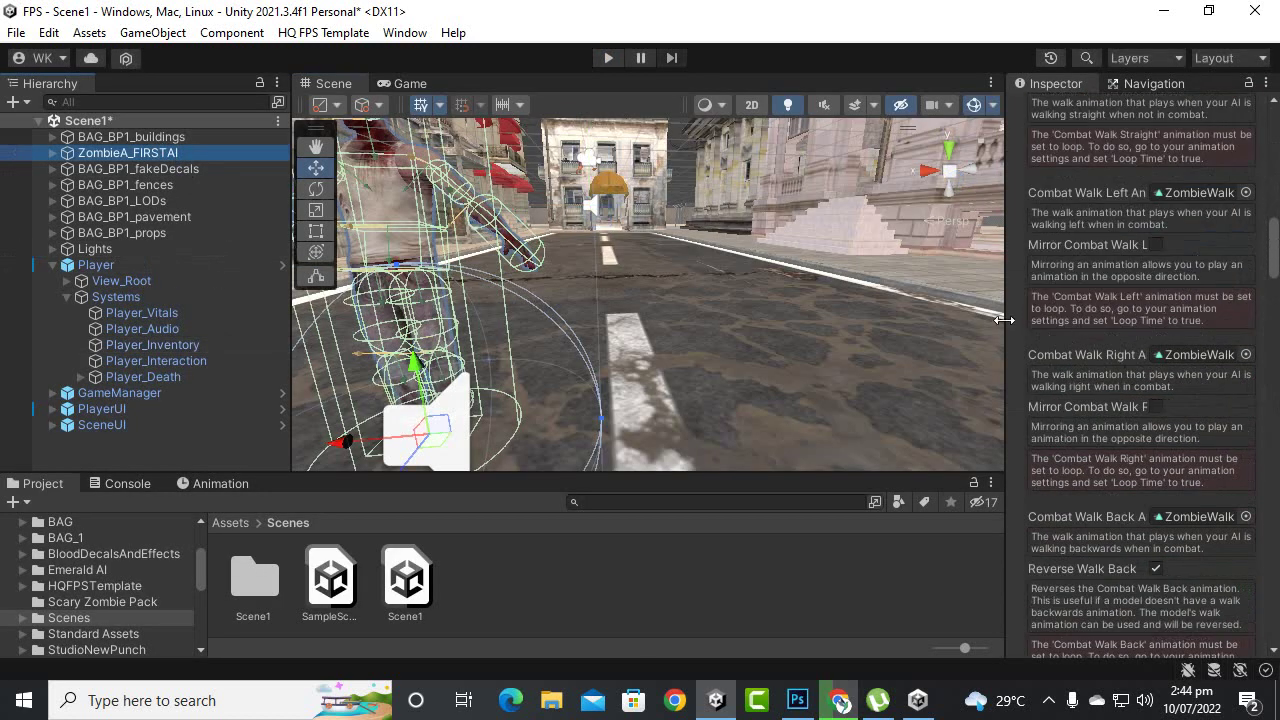
drag(1006, 322, 798, 322)
scroll(1076, 378, down, 4)
scroll(1076, 378, down, 15)
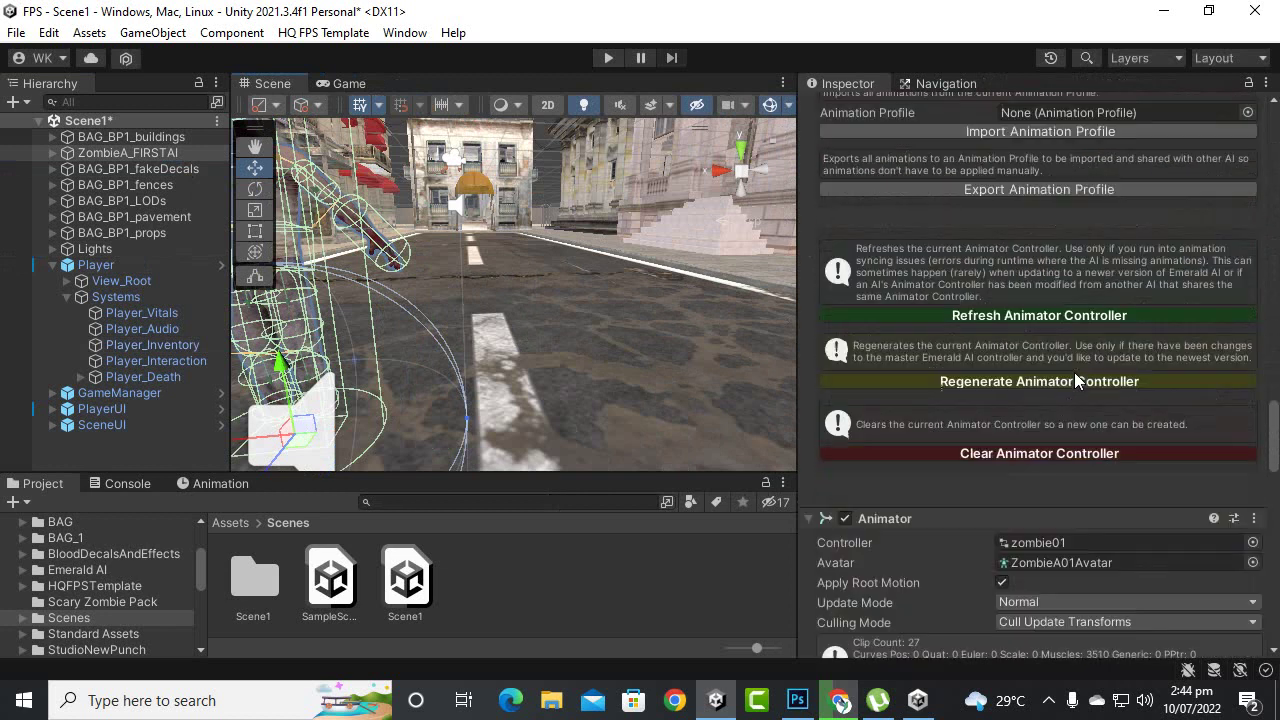
scroll(1074, 372, down, 12)
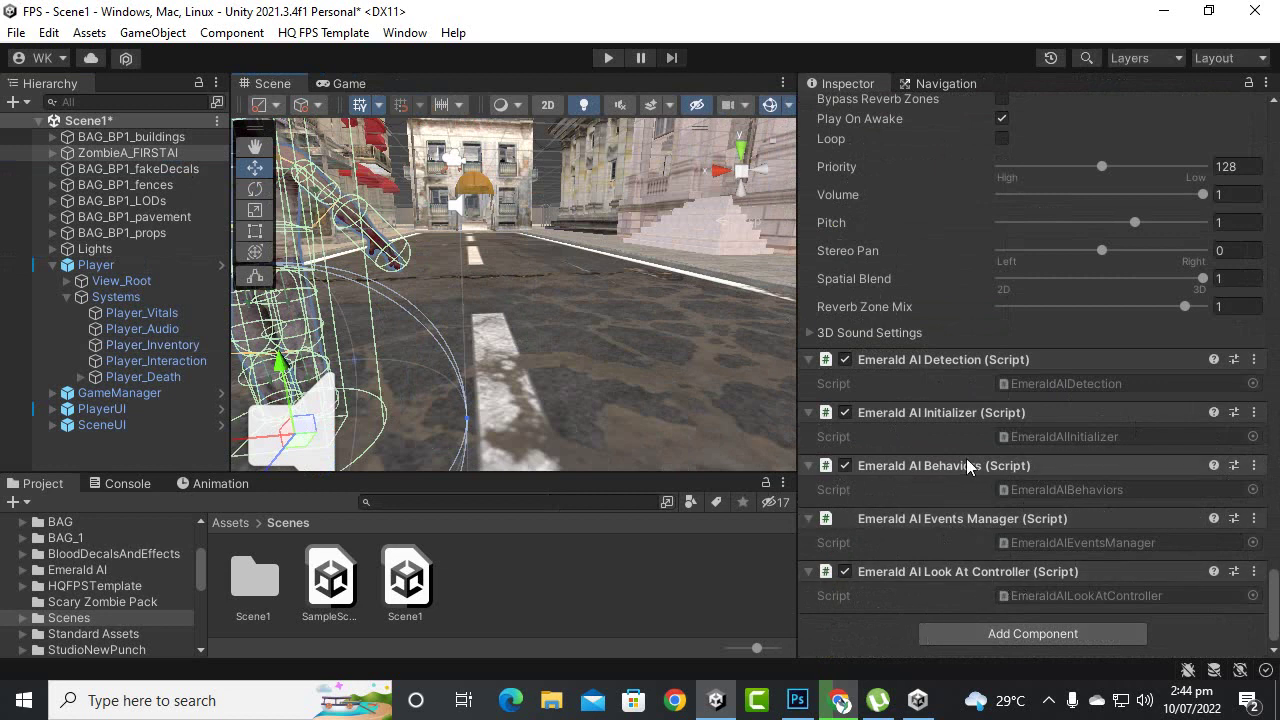
scroll(970, 440, up, 3)
scroll(971, 421, up, 20)
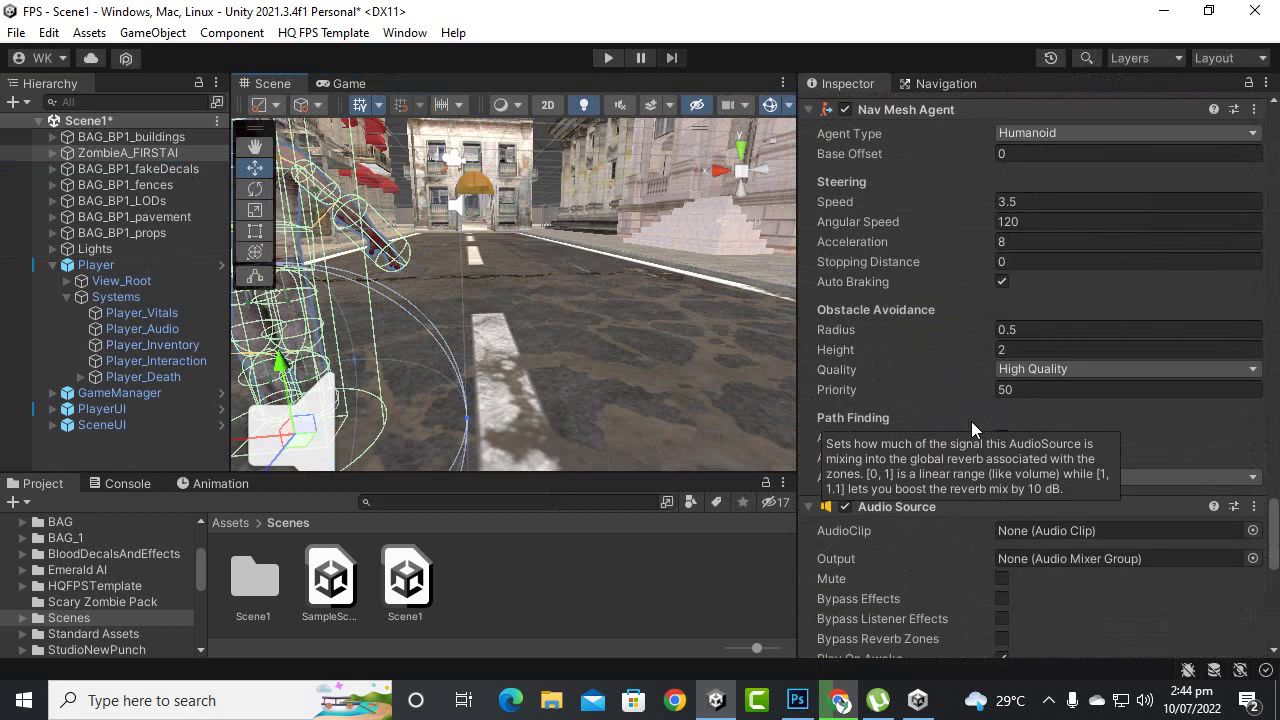
scroll(971, 421, up, 20)
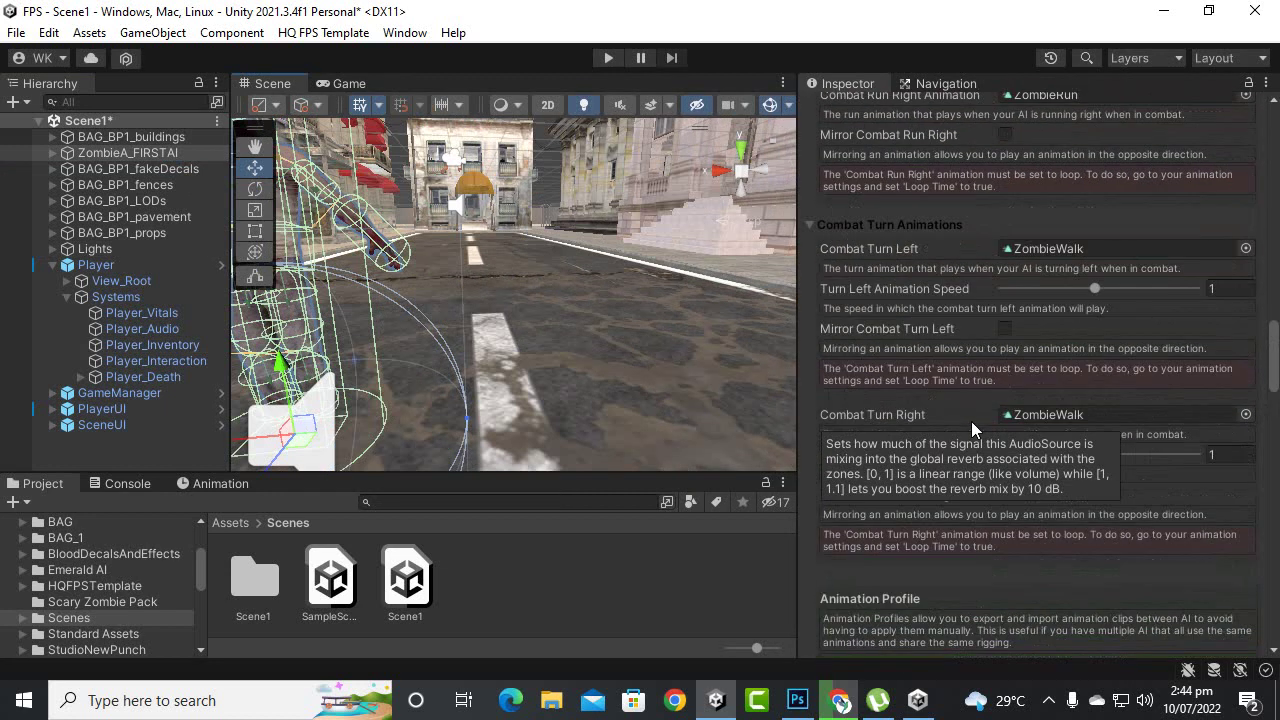
scroll(971, 421, up, 10)
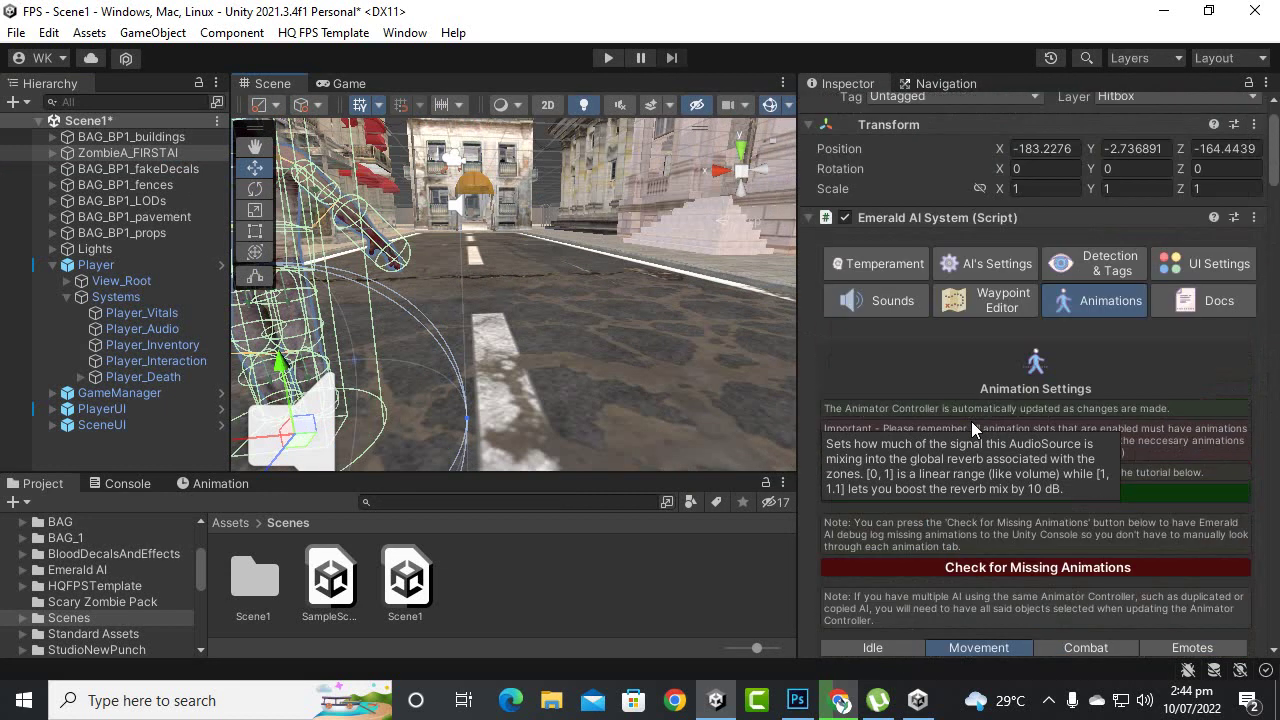
scroll(972, 419, down, 15)
scroll(963, 425, down, 20)
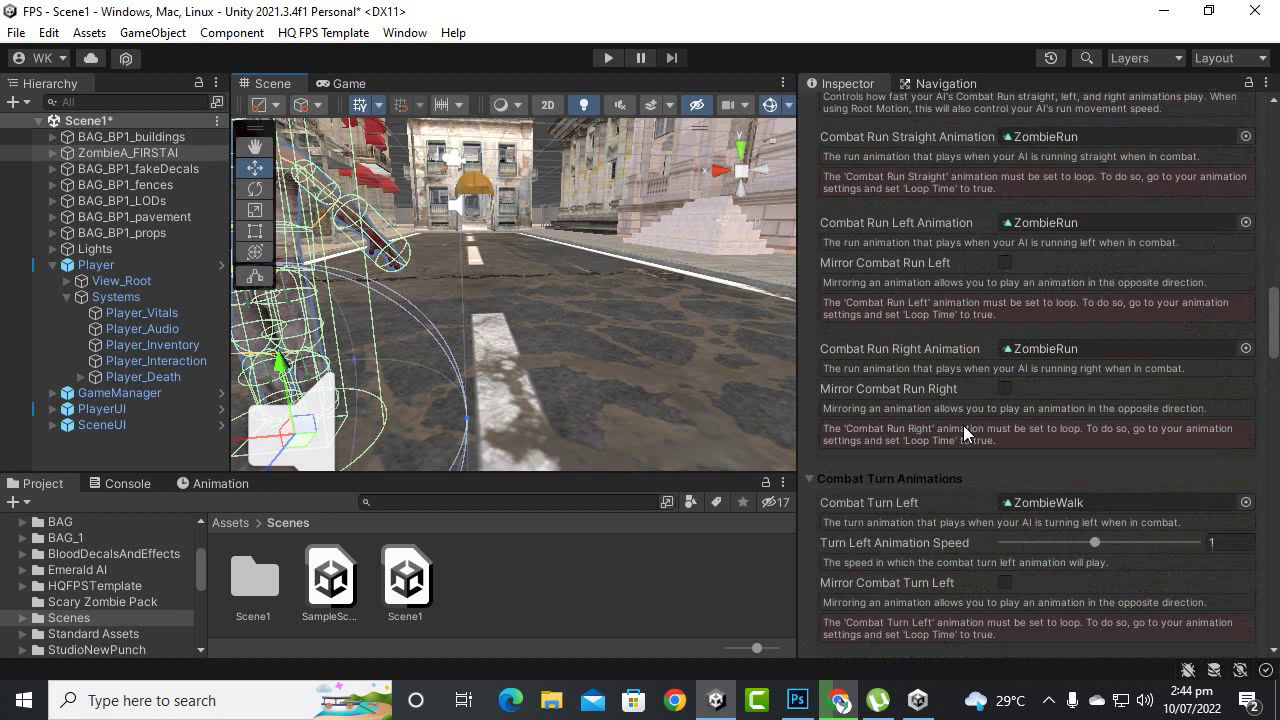
scroll(966, 430, down, 20)
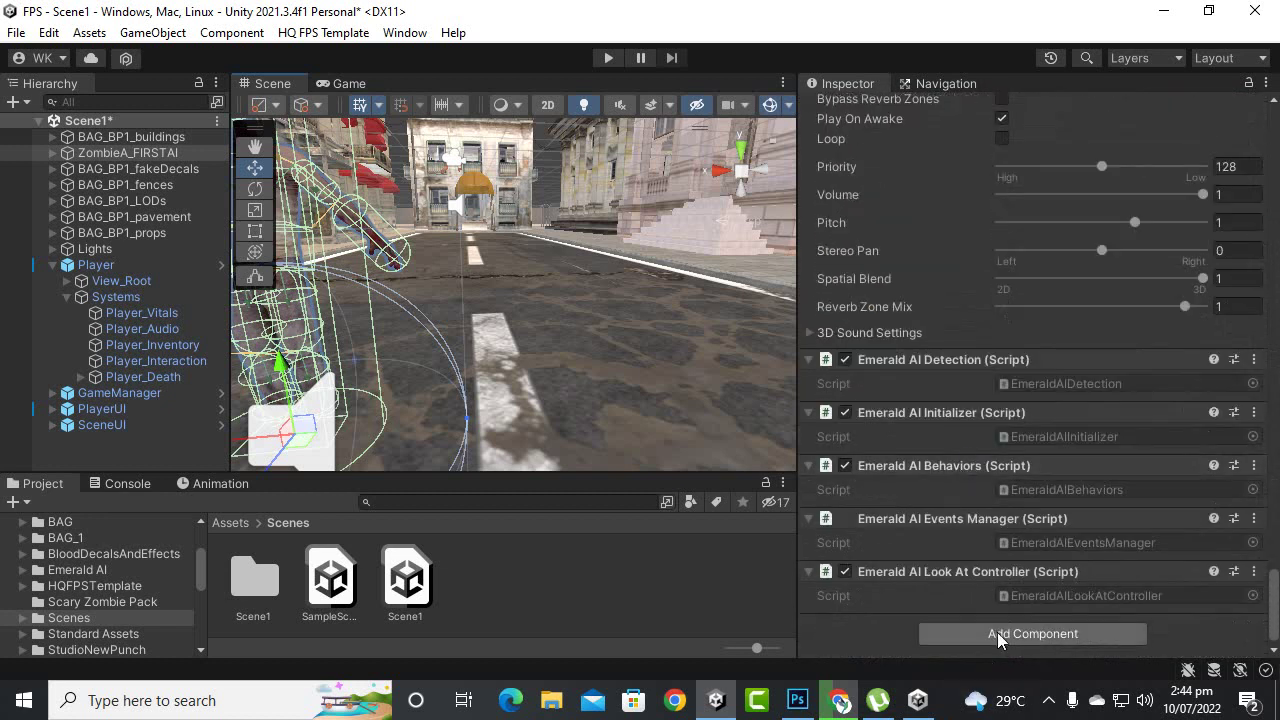
click(997, 633)
text(sur)
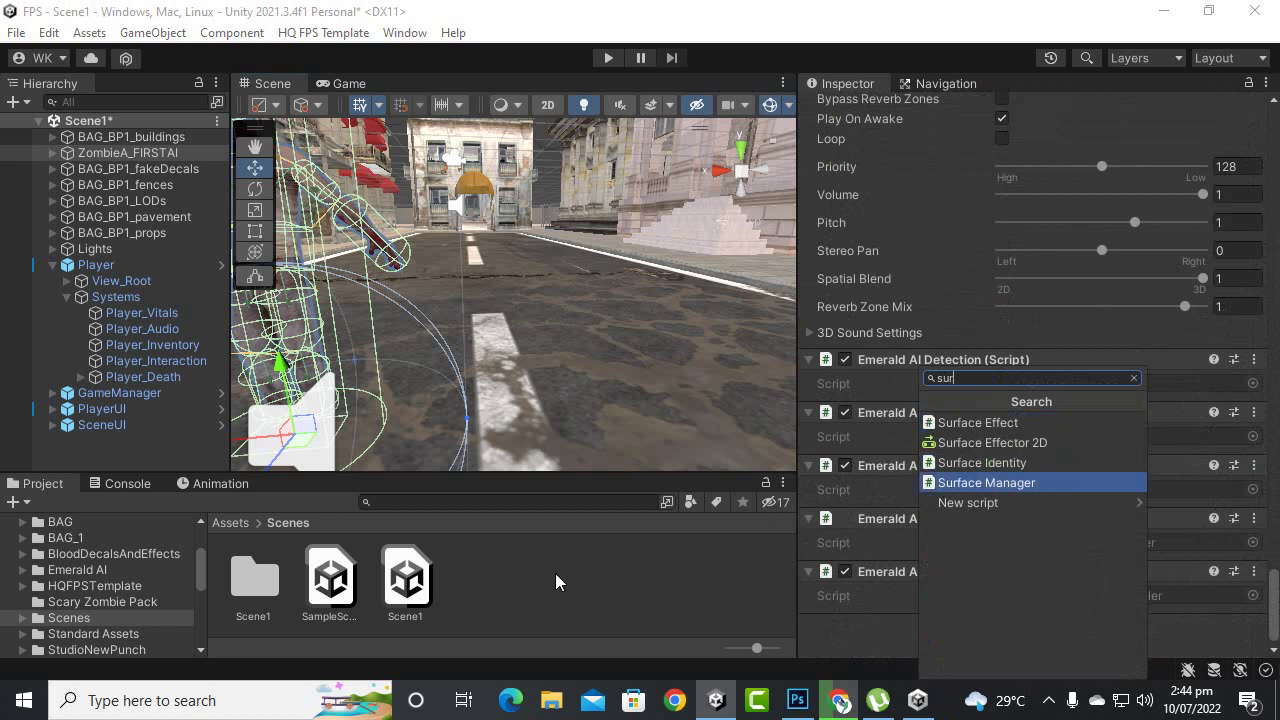
click(680, 547)
Open the Get Started PDF from the HQFPSTemplate folder in the project assets
click(224, 522)
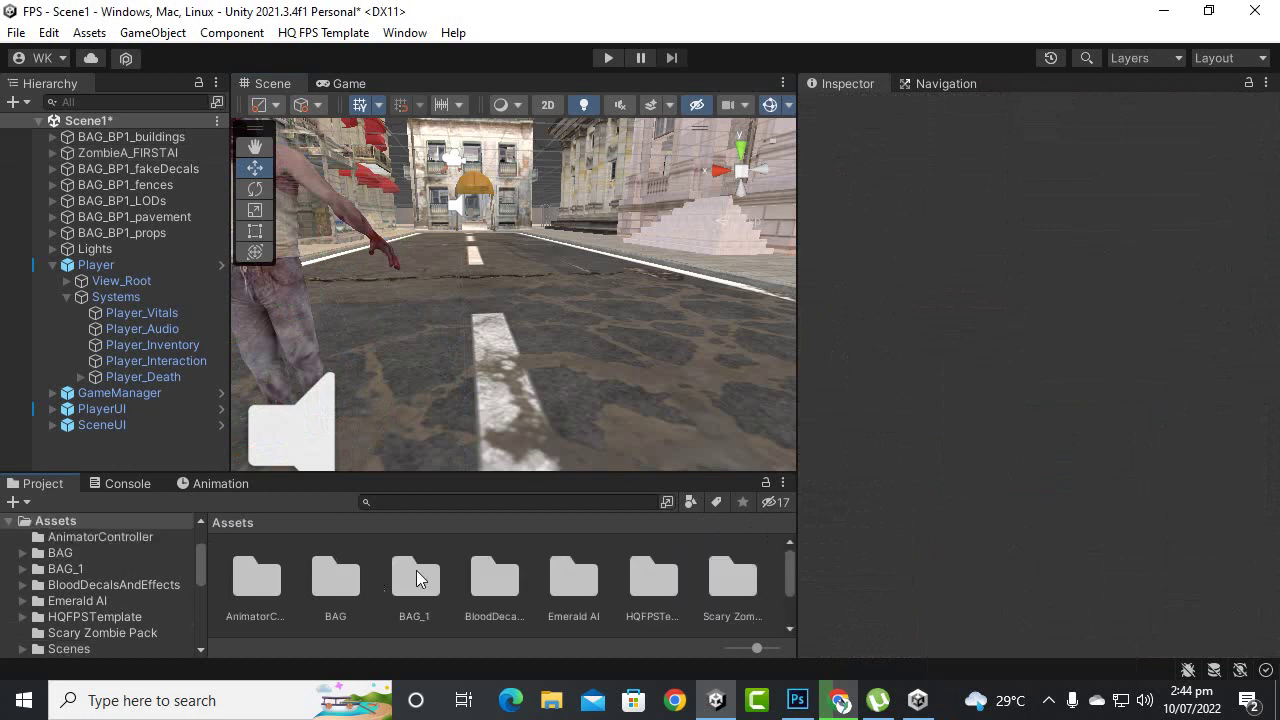
double_click(647, 586)
double_click(484, 588)
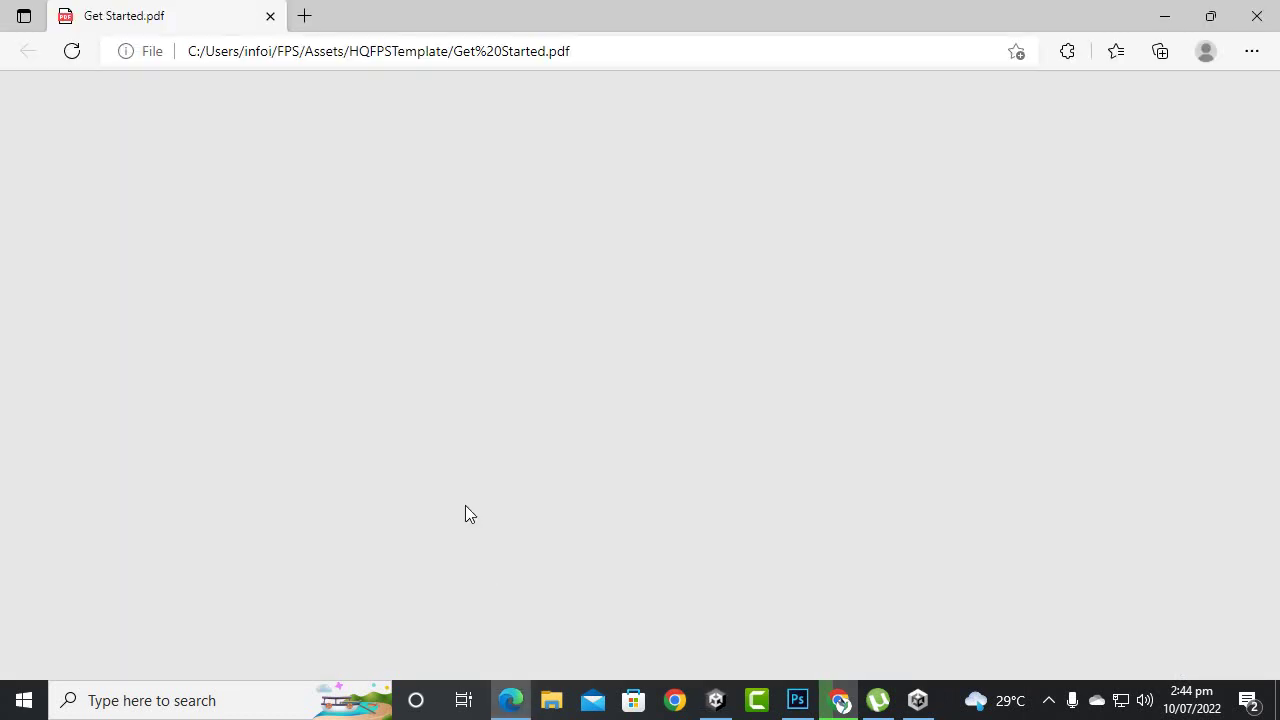
Read the Emerald AI integration pages of the guide, covering Player Setup and Enemy AI Setup with the Surface Identity component
scroll(430, 360, up, 3)
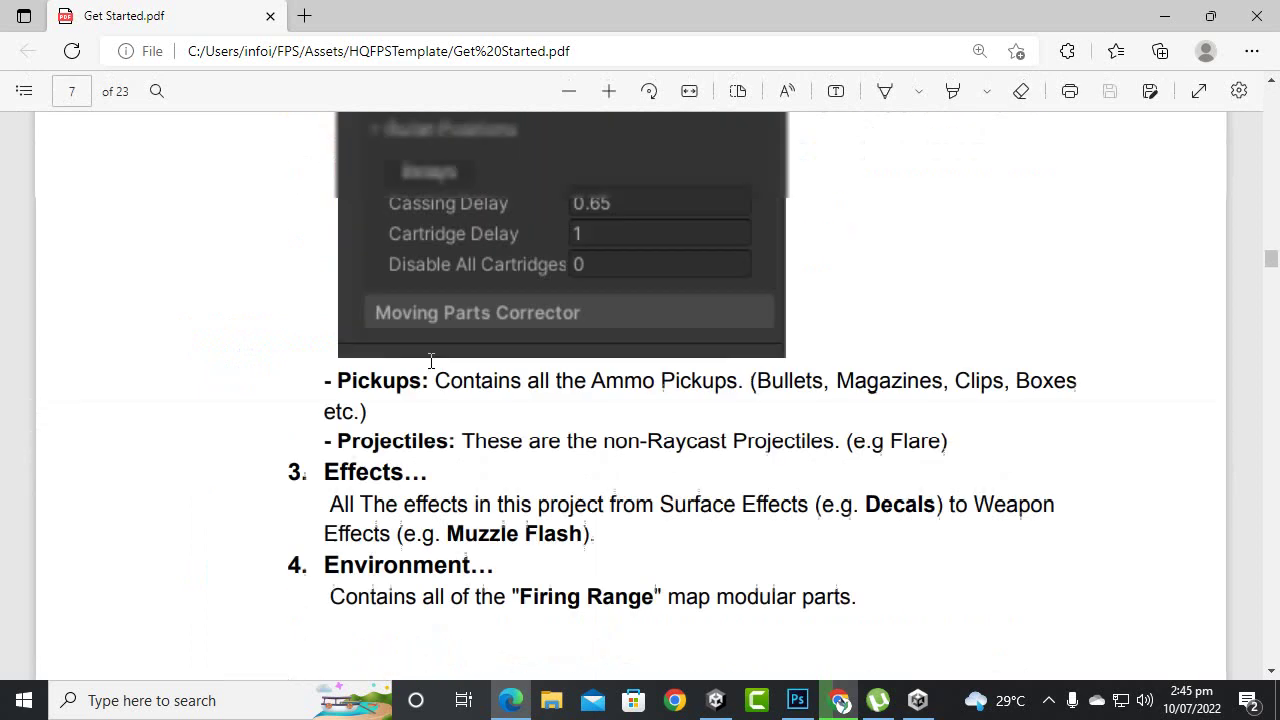
scroll(430, 360, up, 20)
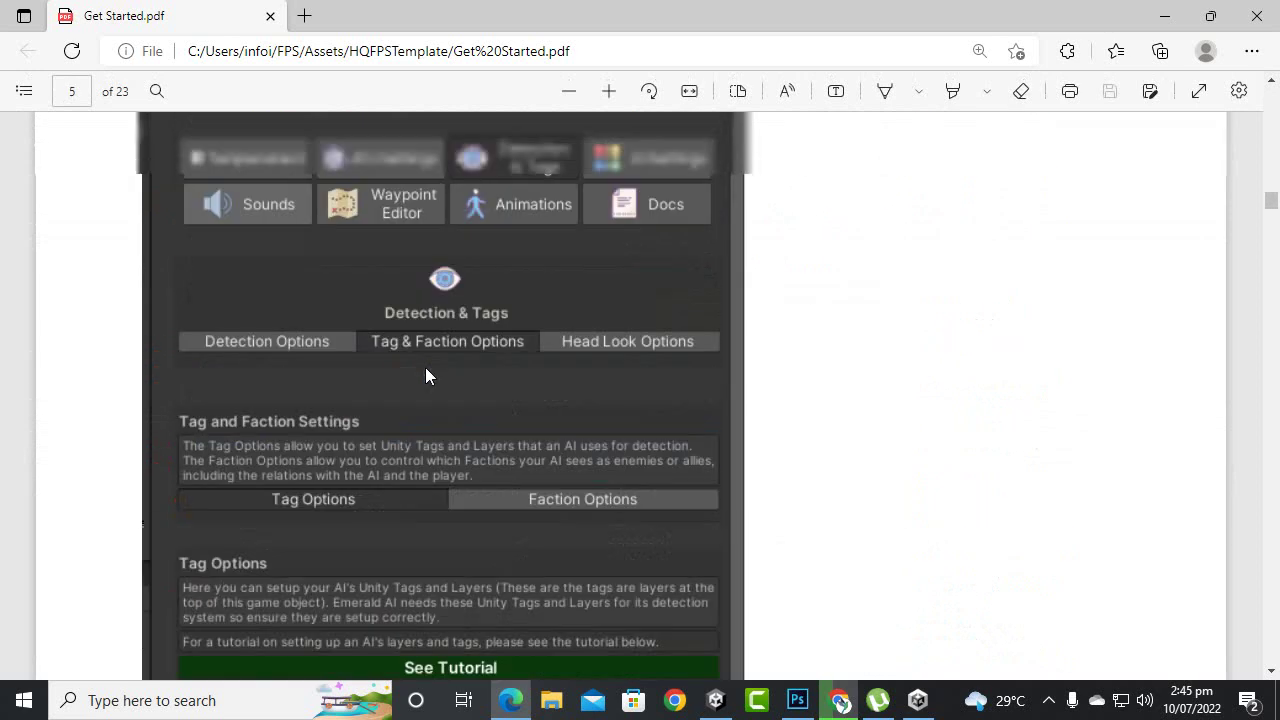
scroll(425, 368, up, 10)
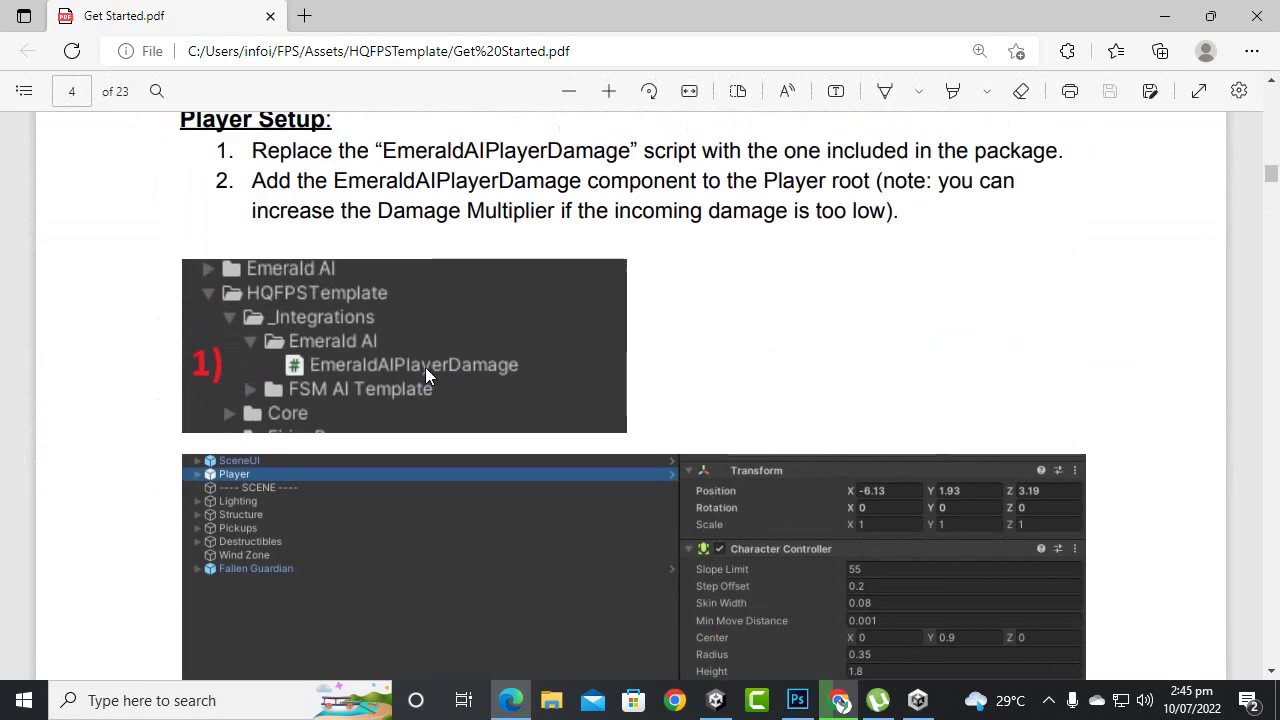
scroll(427, 374, down, 8)
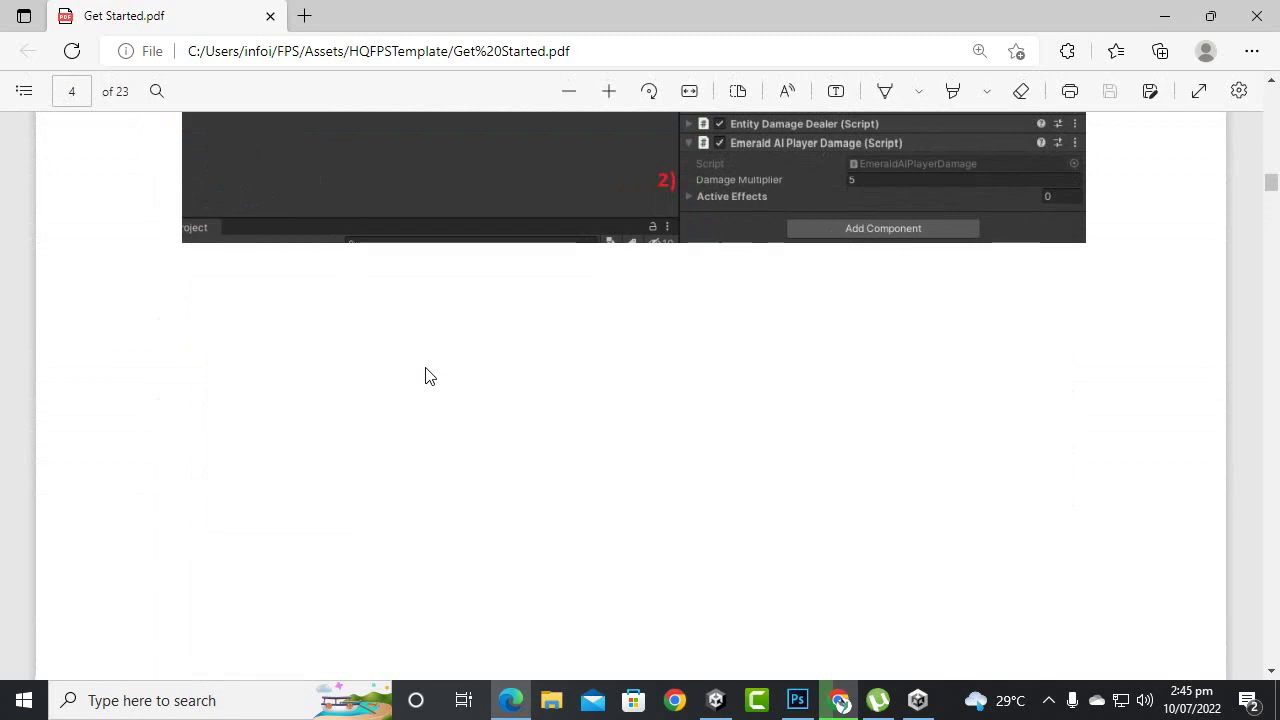
scroll(427, 372, up, 3)
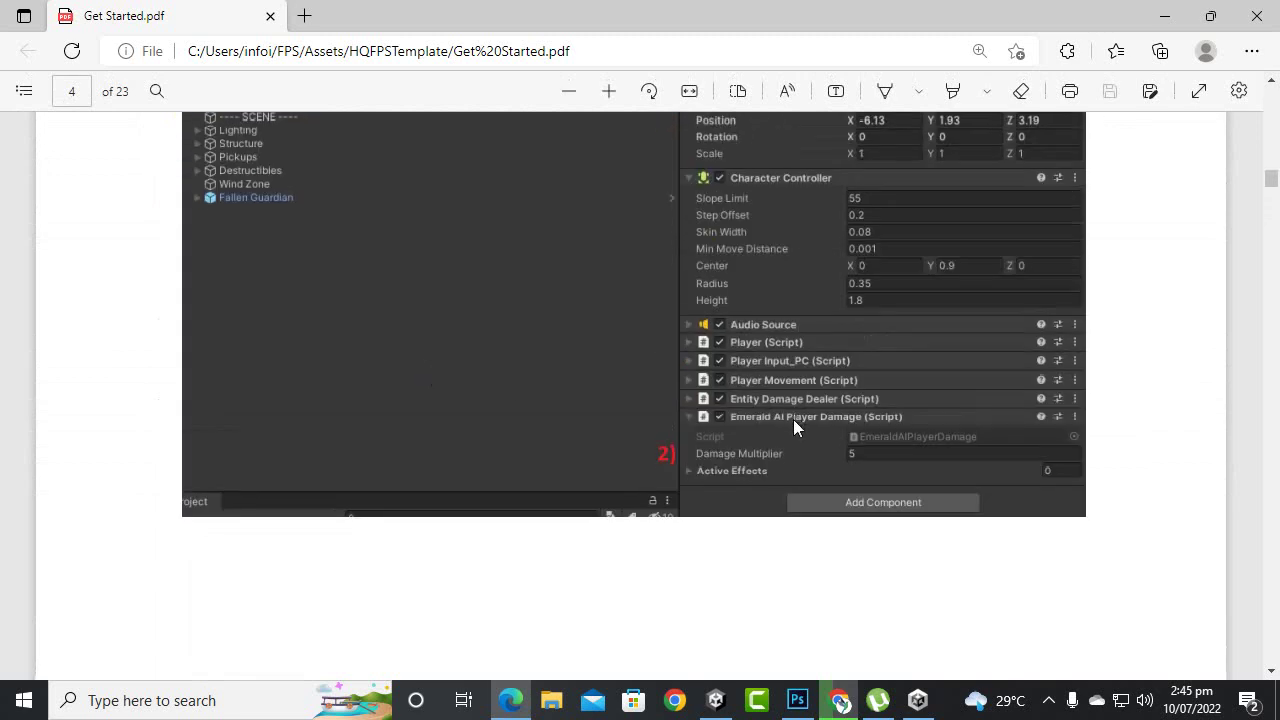
scroll(793, 419, down, 9)
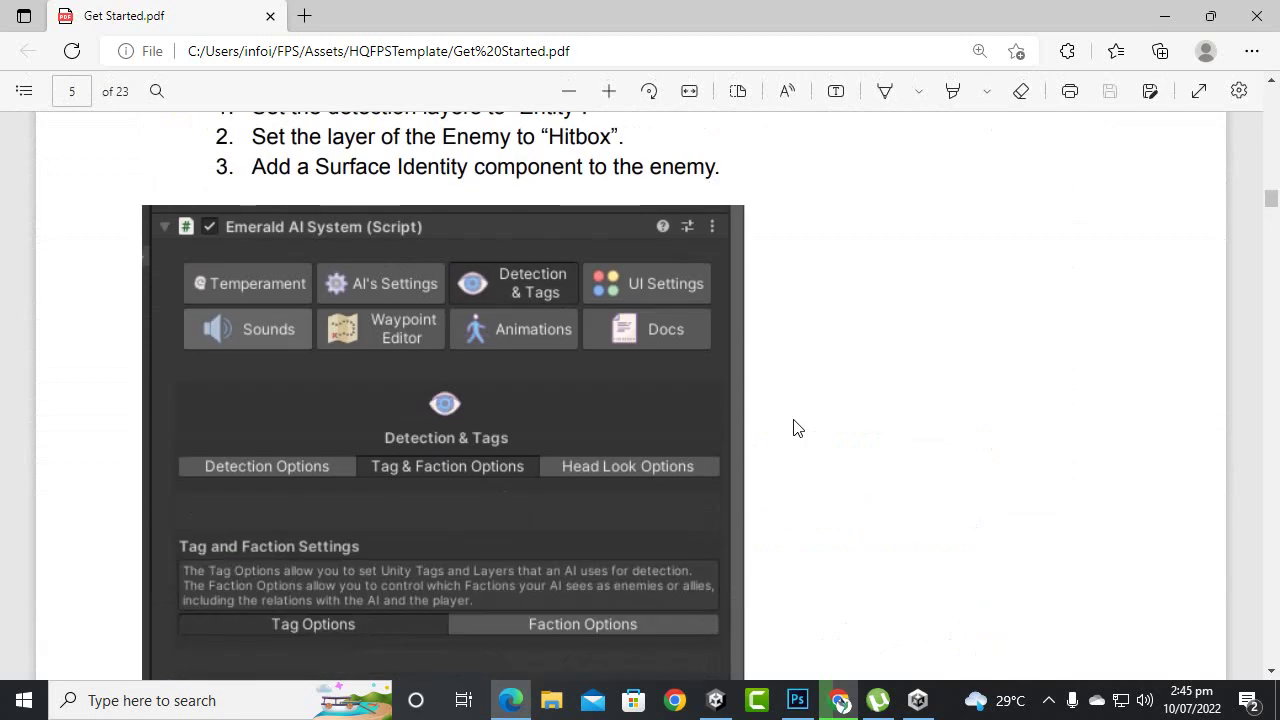
scroll(795, 428, up, 2)
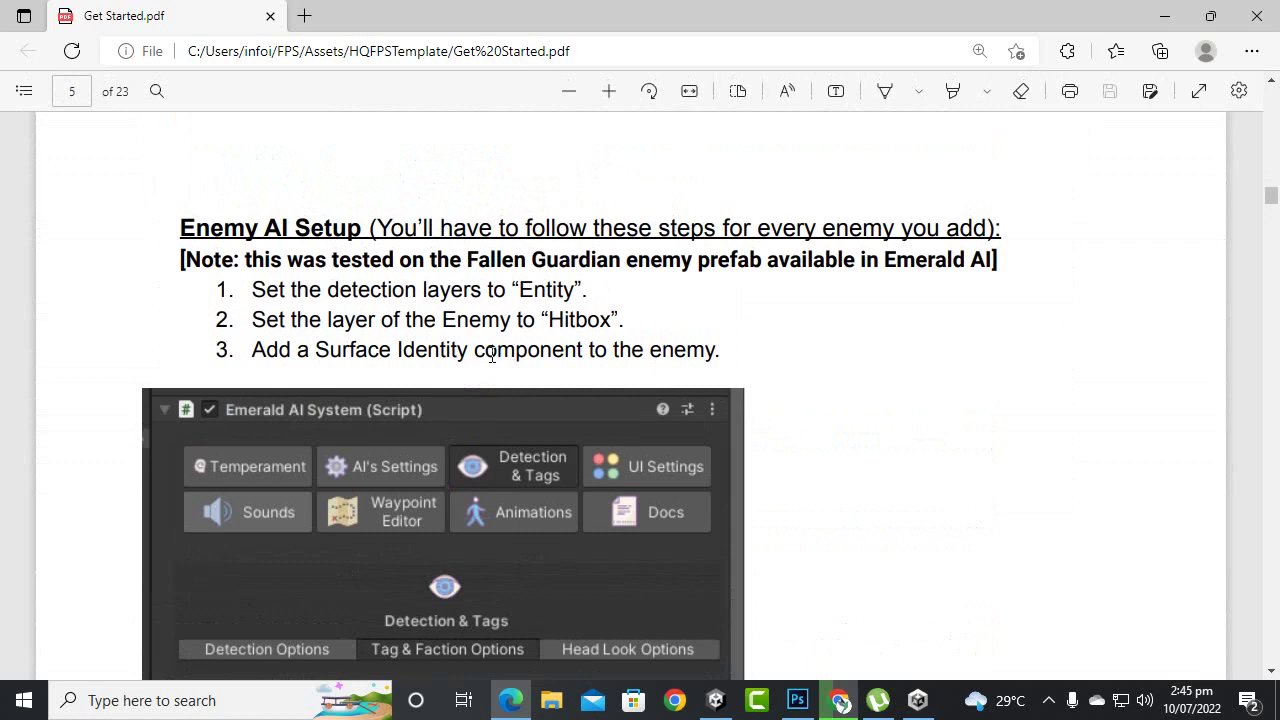
drag(491, 355, 690, 367)
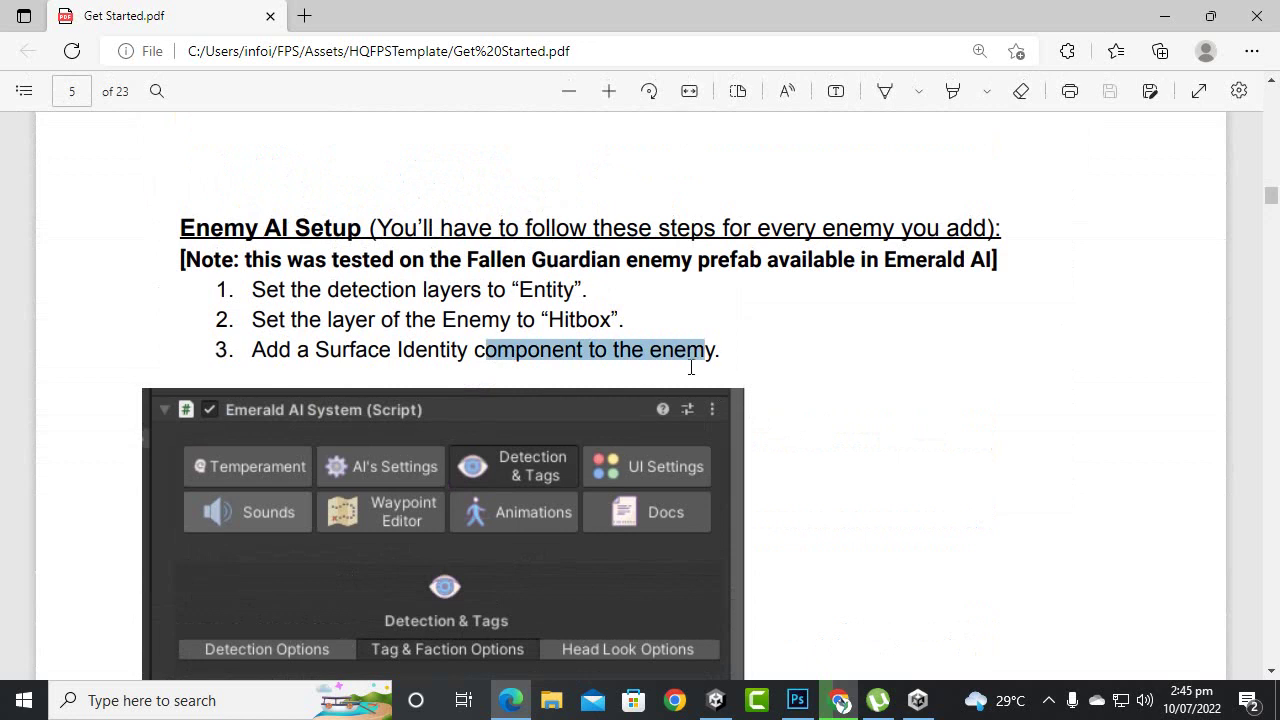
click(360, 333)
scroll(637, 371, down, 6)
scroll(637, 371, down, 3)
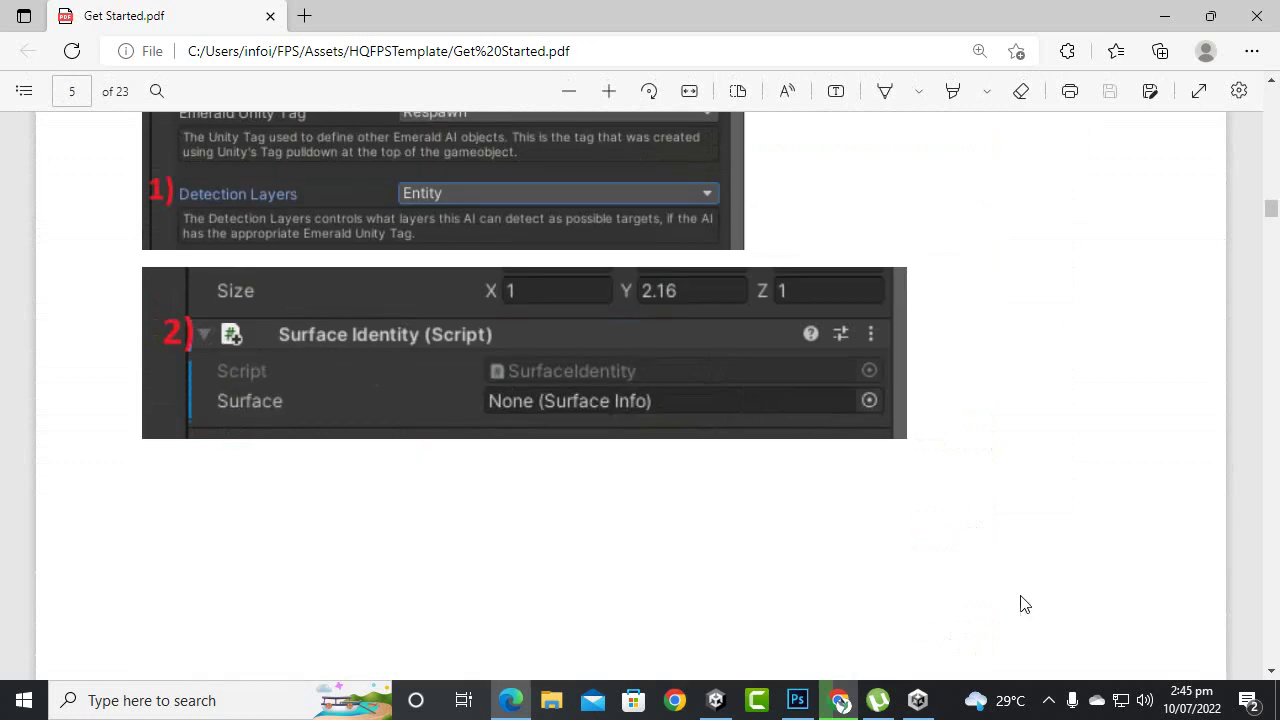
Return to the Unity editor and add a Surface Identity component to ZombieA_FIRSTAI
click(716, 700)
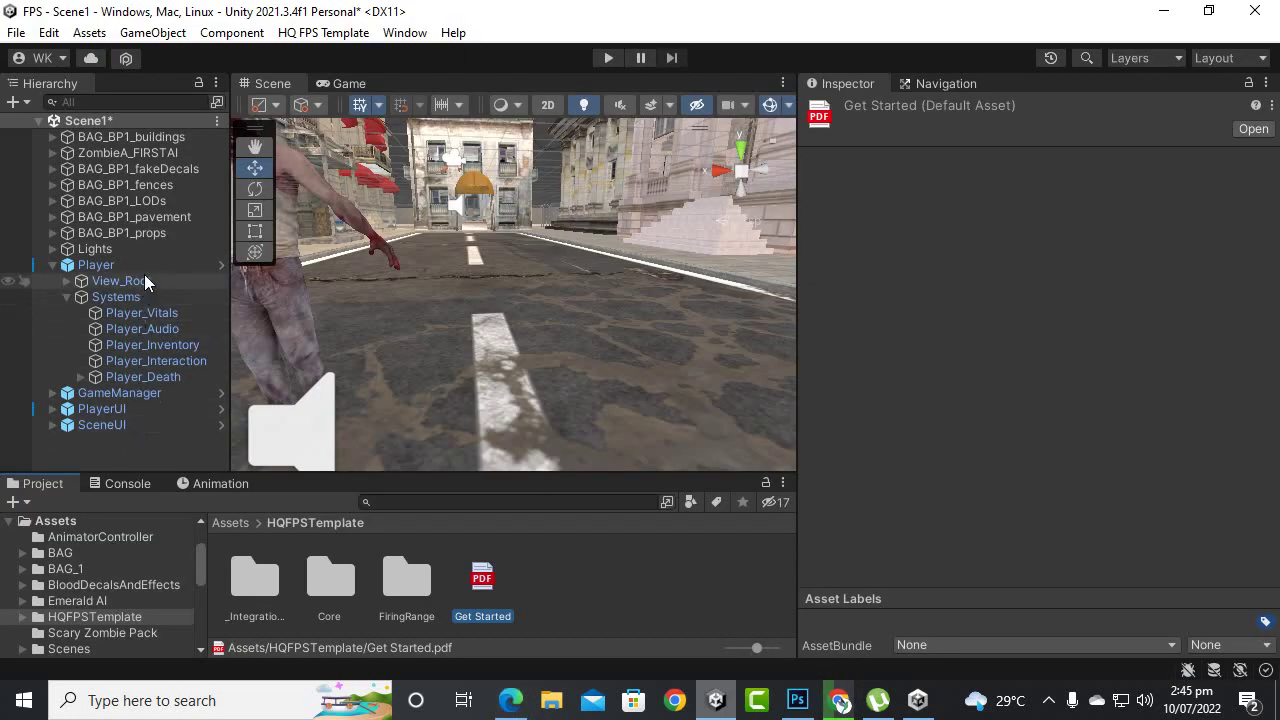
click(182, 154)
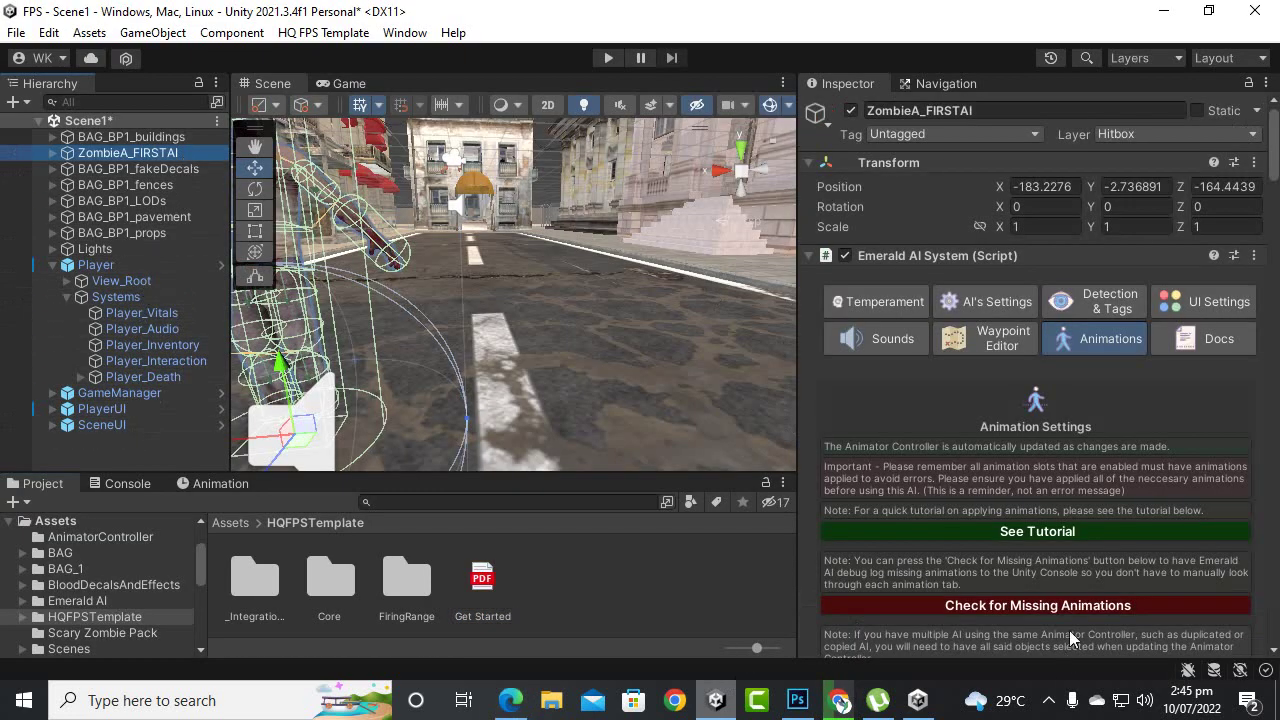
scroll(1075, 620, down, 20)
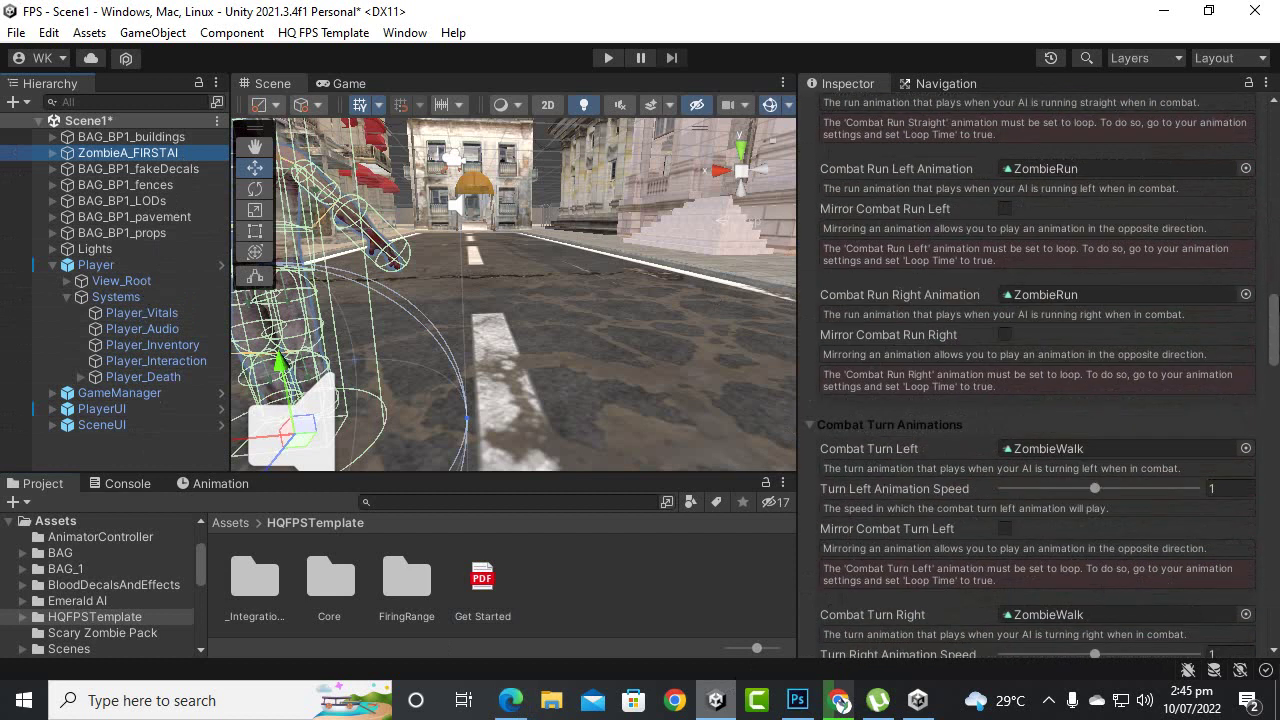
scroll(1075, 620, down, 20)
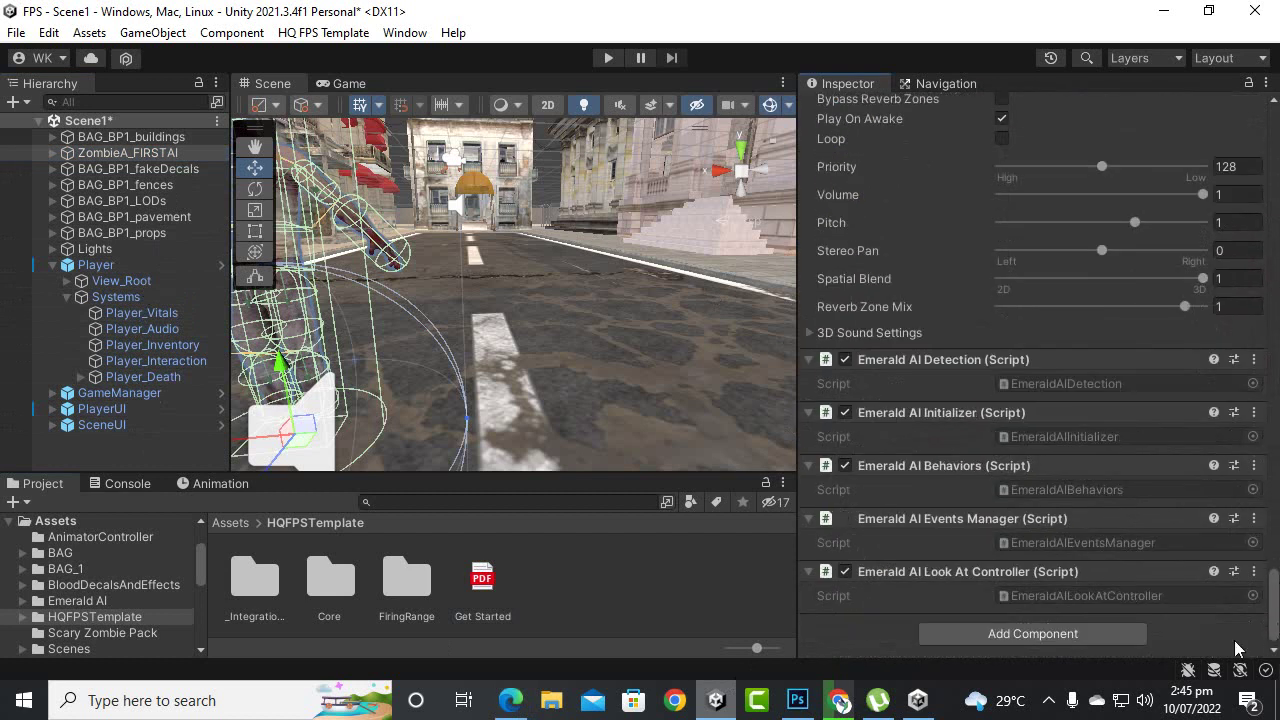
click(1081, 635)
text(s)
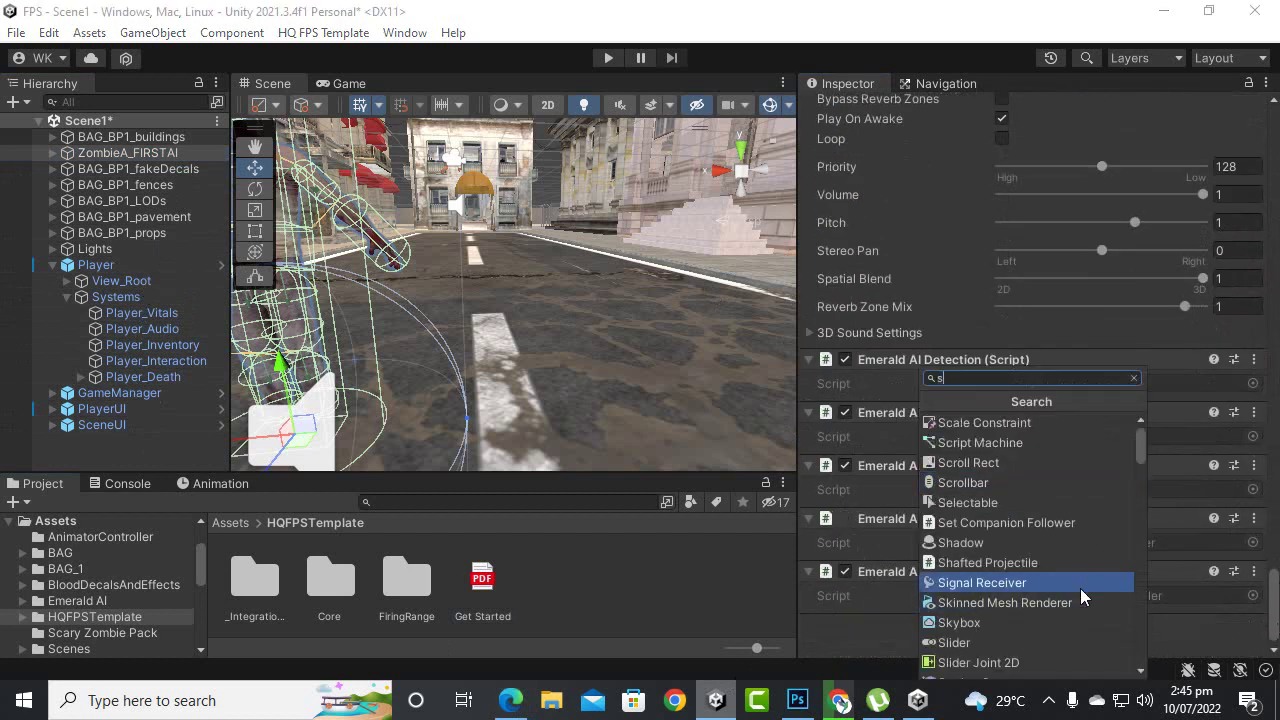
text(u)
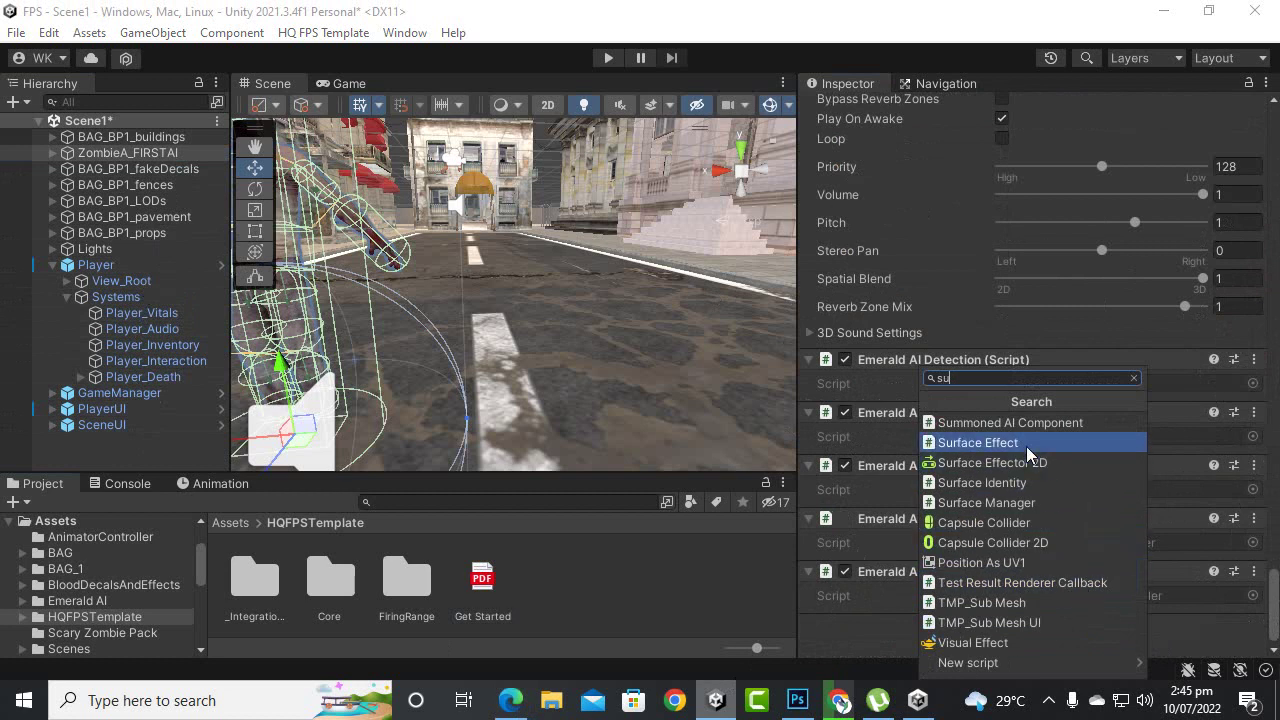
click(990, 482)
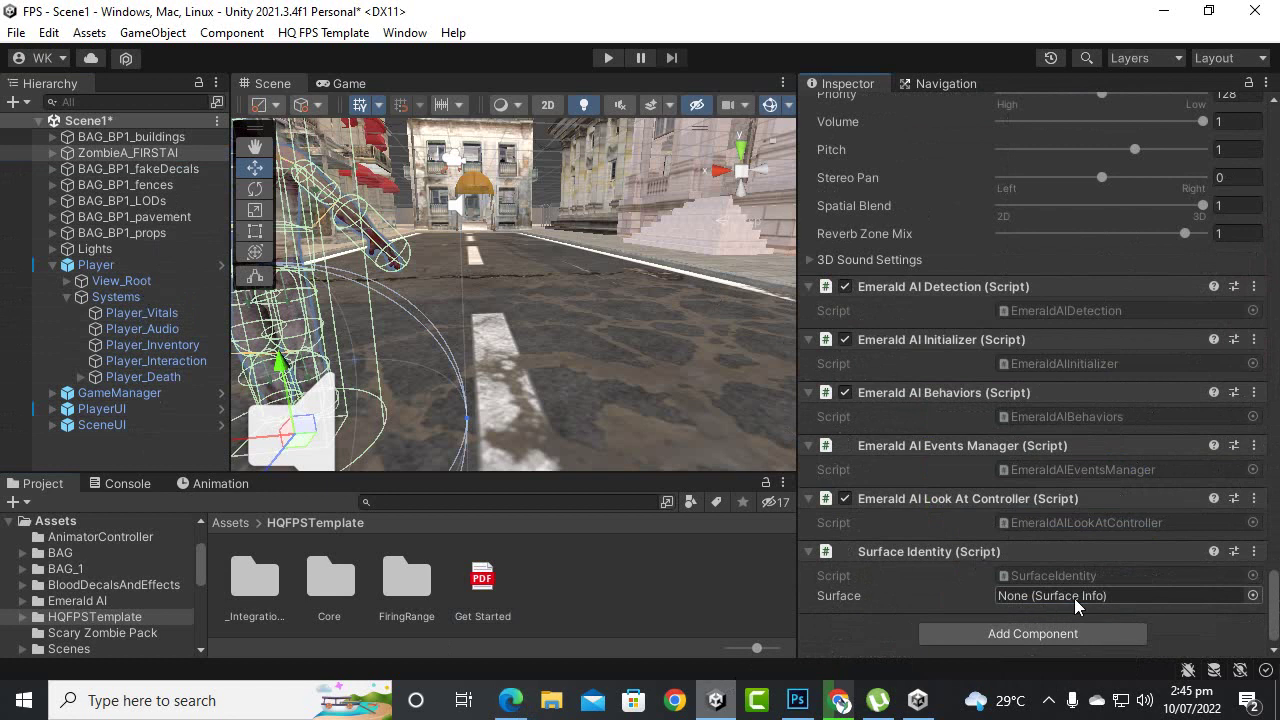
Try the metal, wood and concrete surfaces for the zombie's Surface Identity and assign Surface_Metal
click(1252, 595)
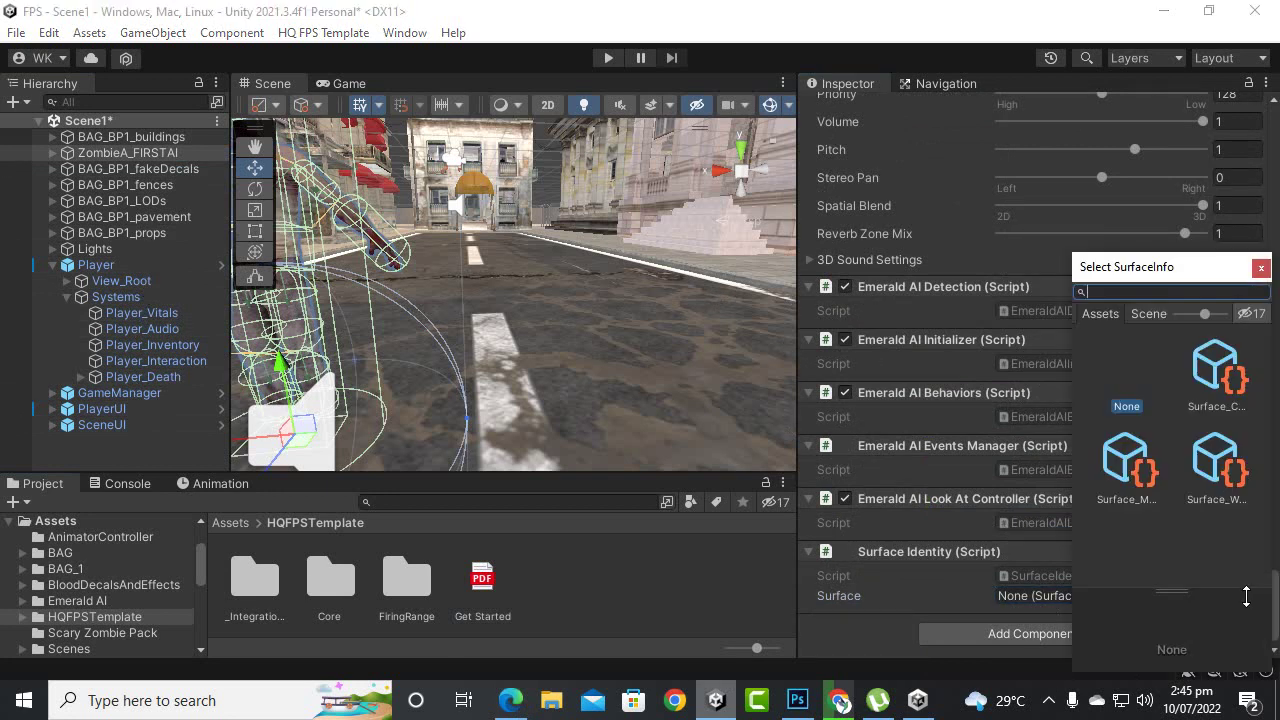
click(1145, 485)
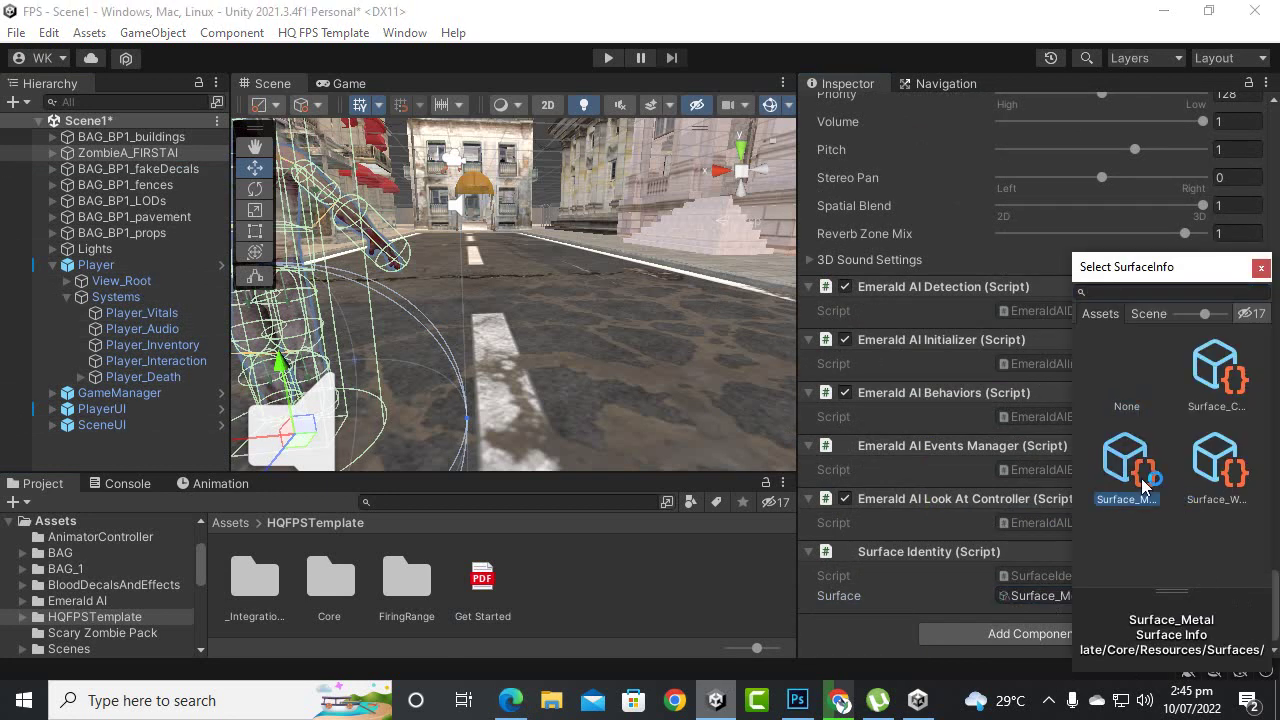
click(1245, 475)
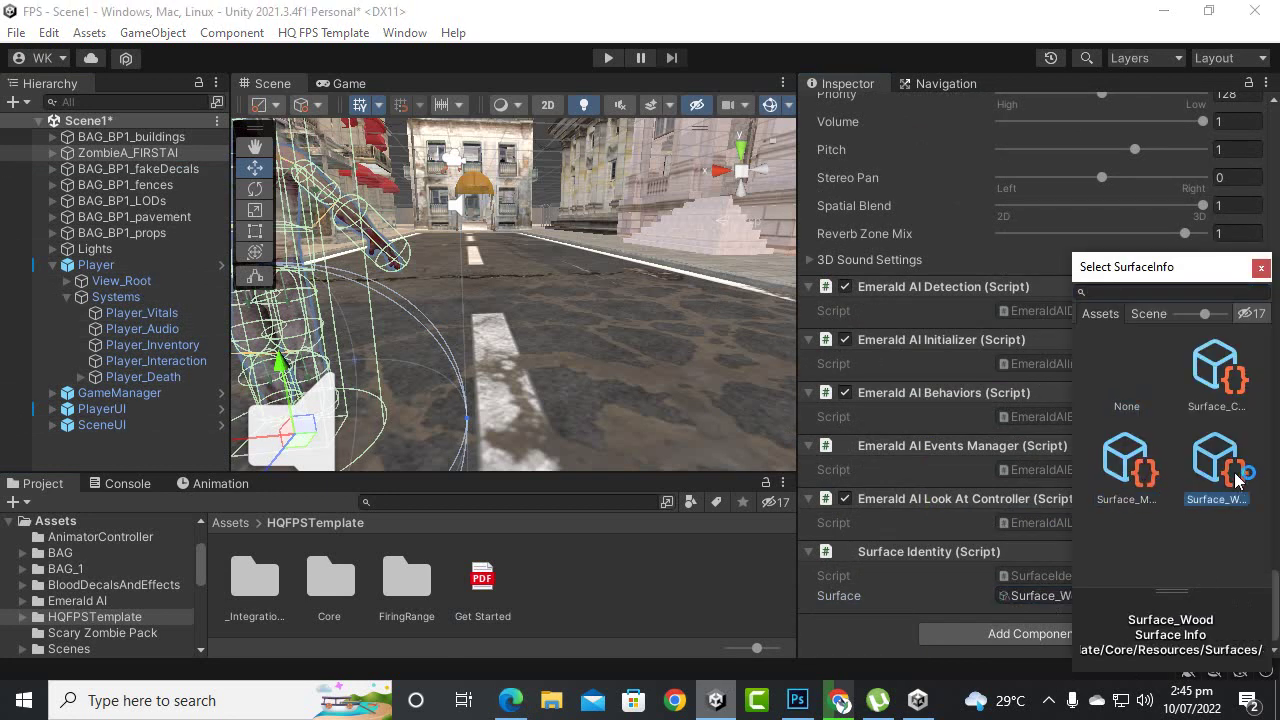
click(1219, 405)
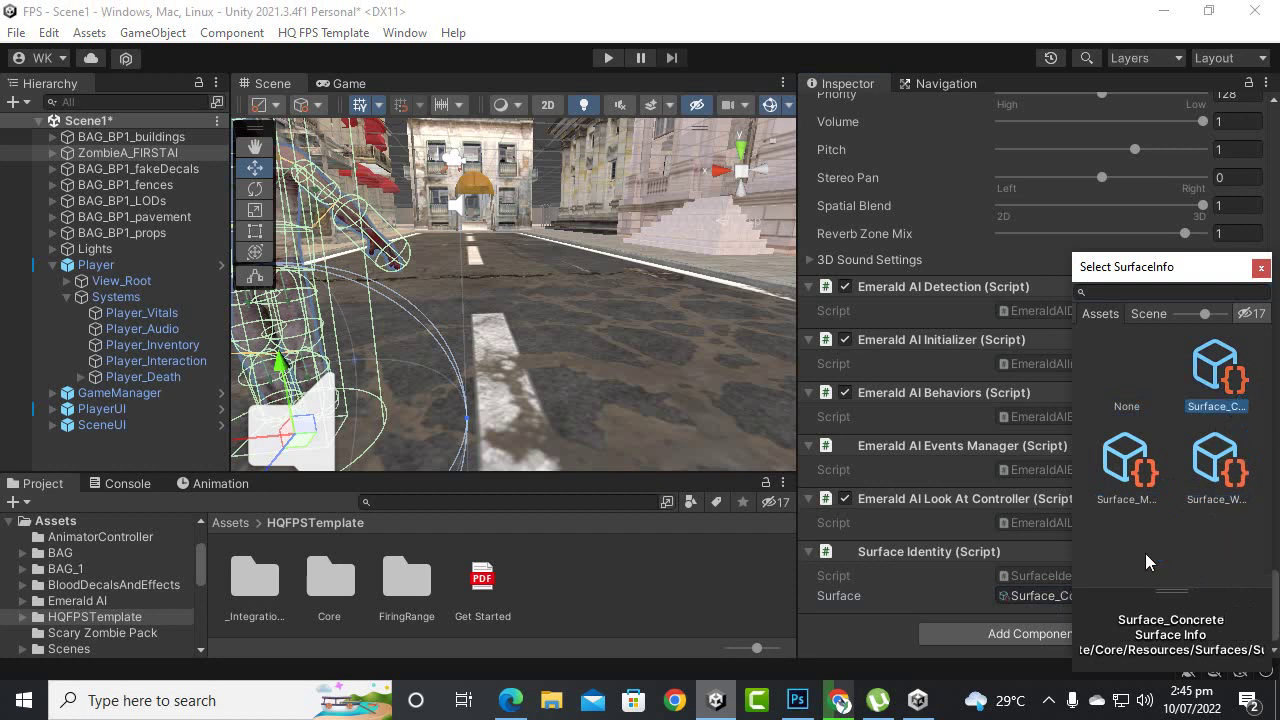
click(1137, 472)
double_click(1137, 470)
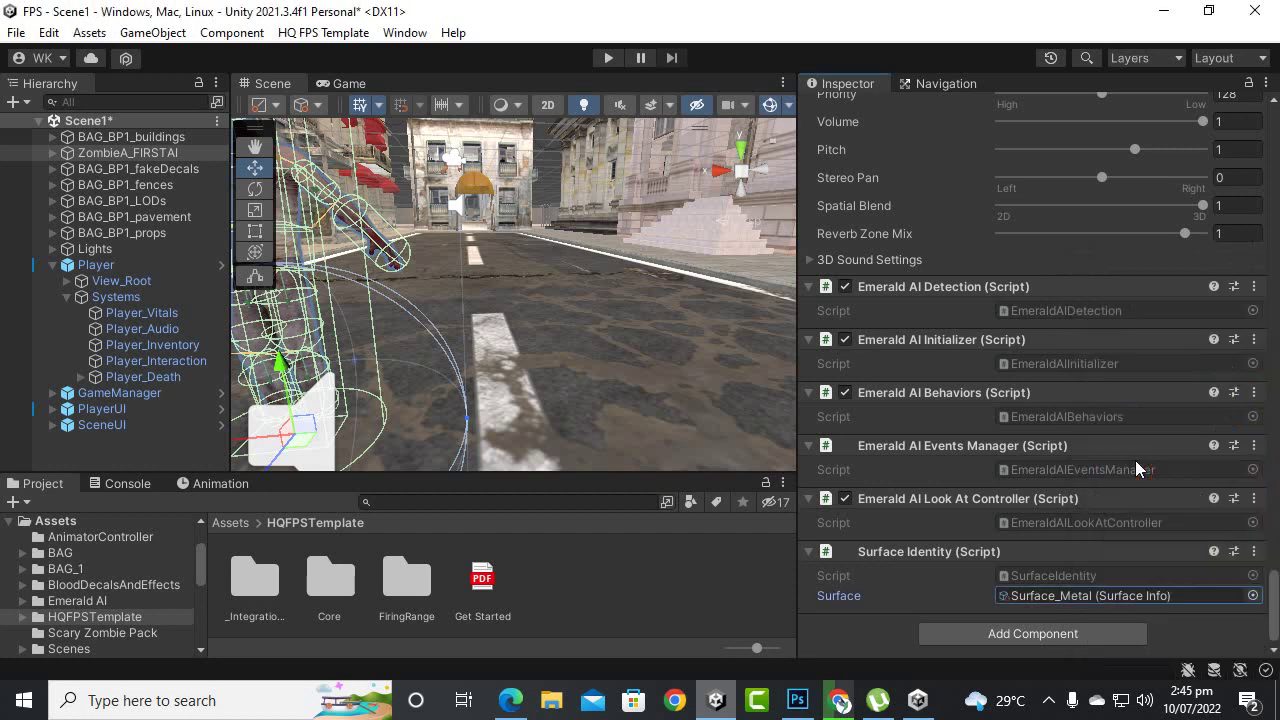
Duplicate the Surface_Metal asset in the Surfaces folder and rename the copy to Surface_Blood
click(1100, 597)
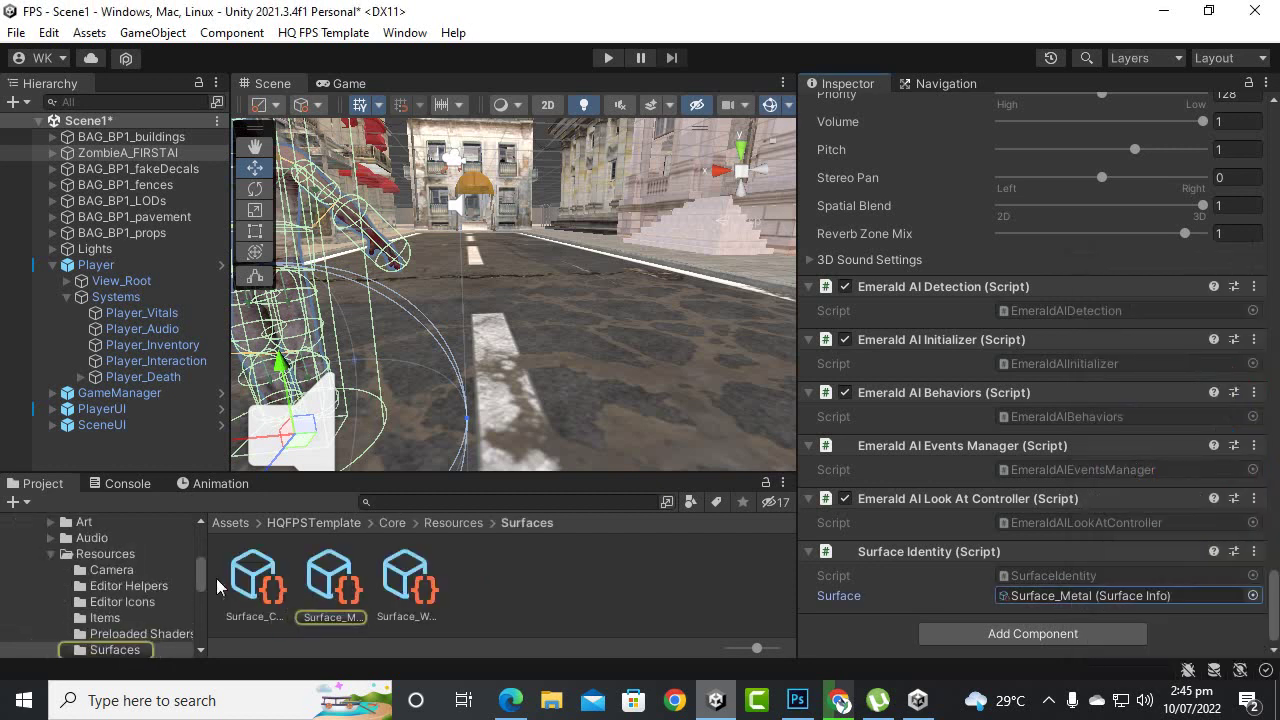
click(328, 582)
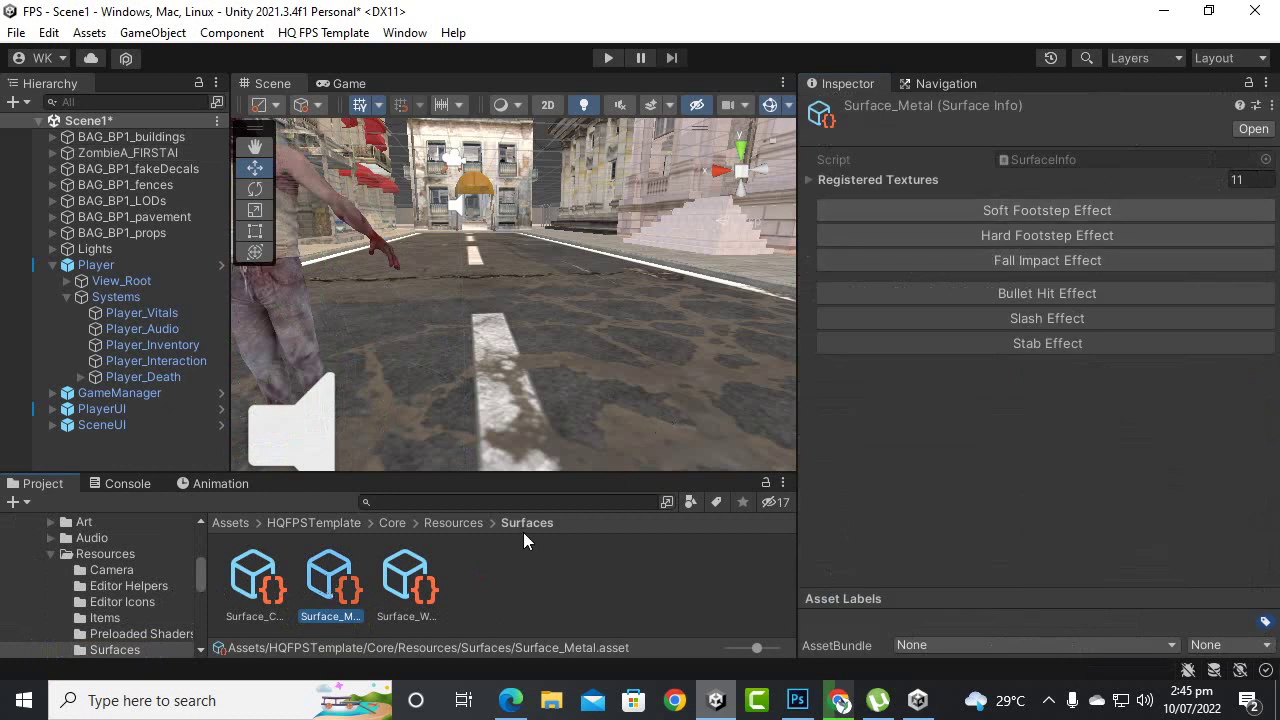
key(ctrl+d)
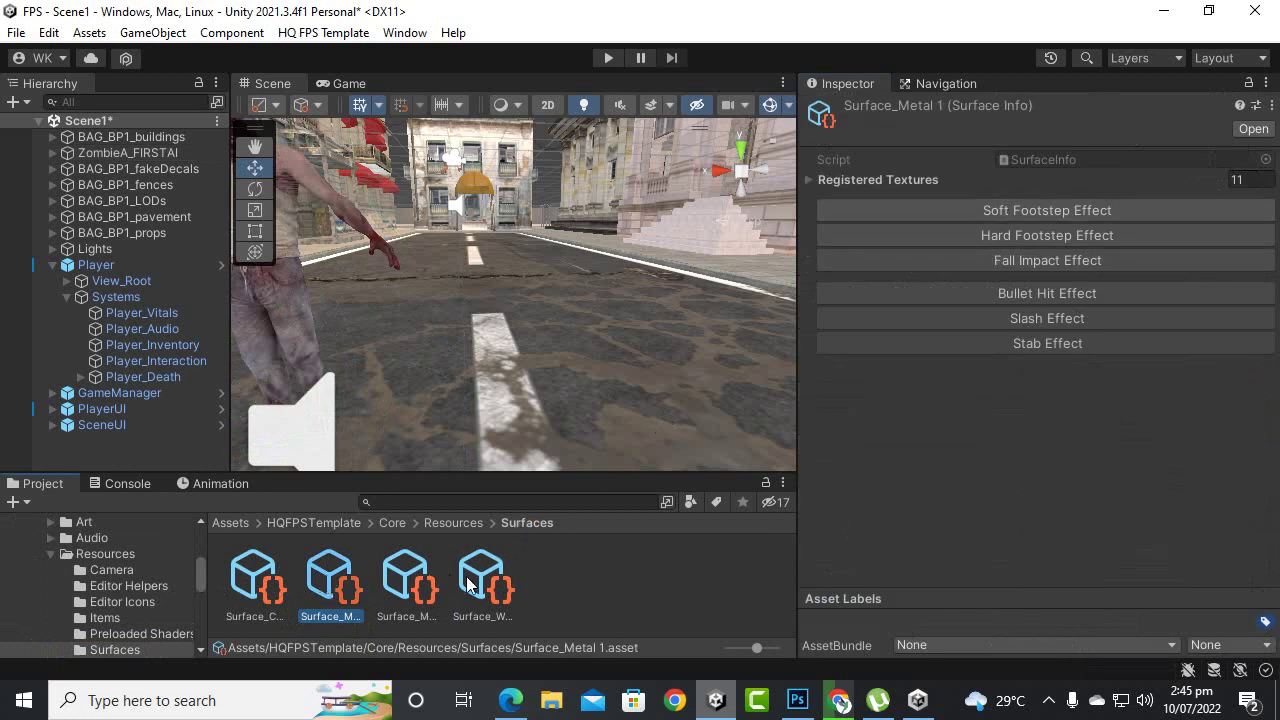
click(418, 590)
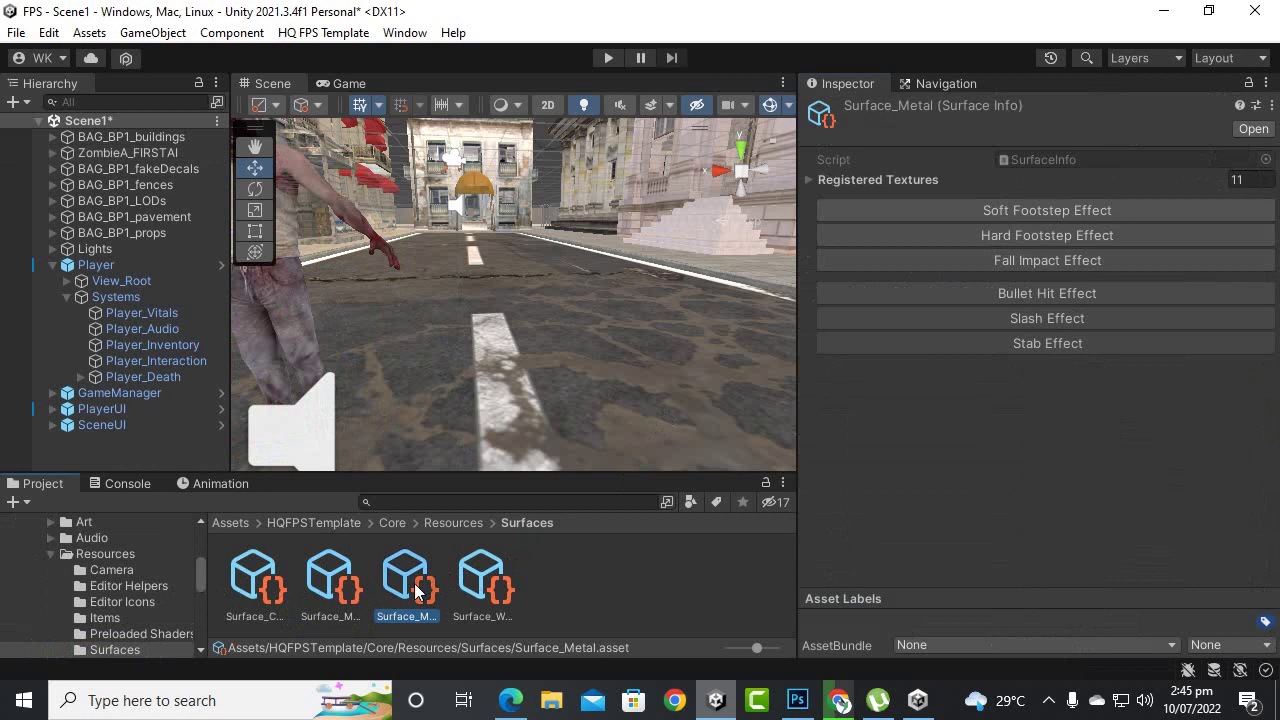
right_click(337, 586)
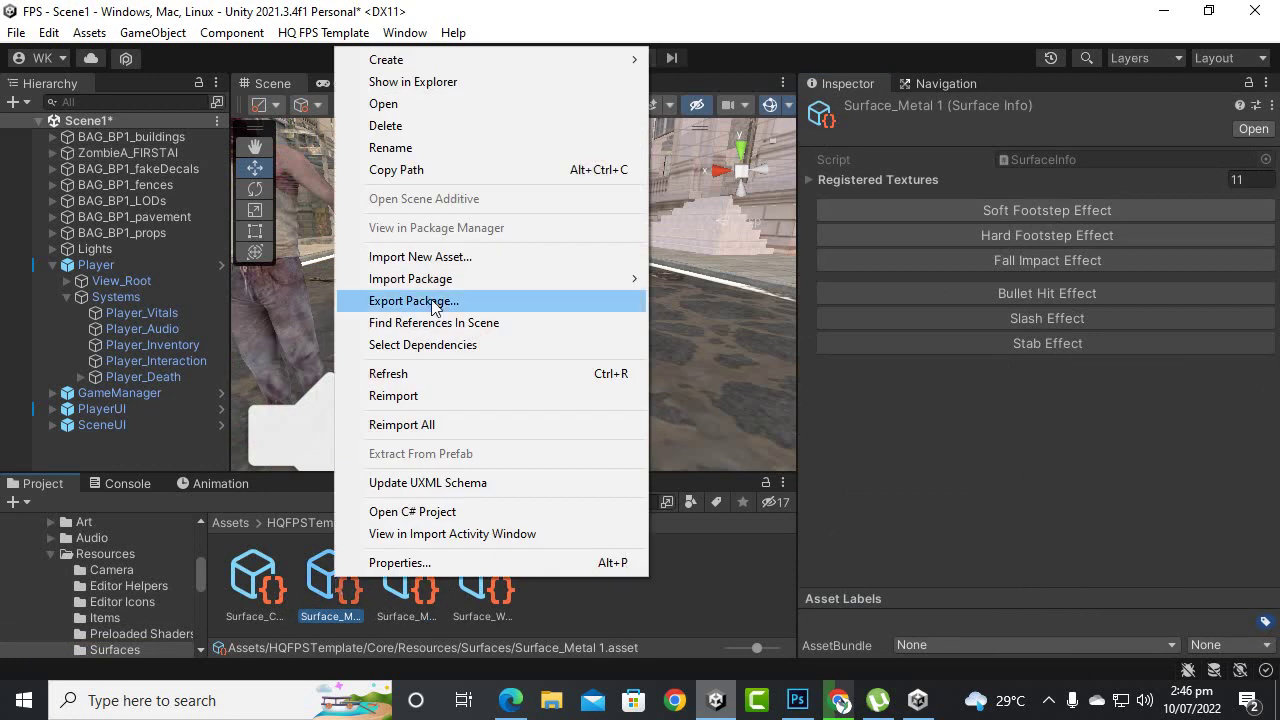
click(390, 147)
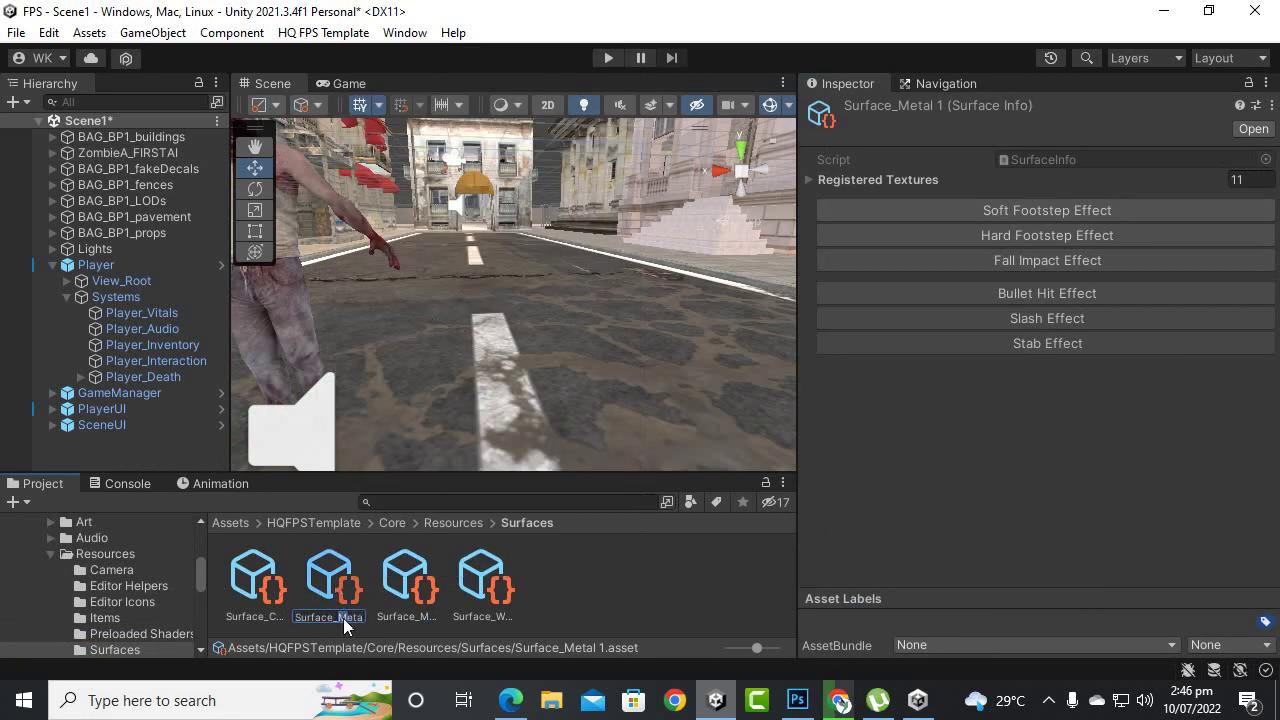
text(Surface_Blood)
key(Return)
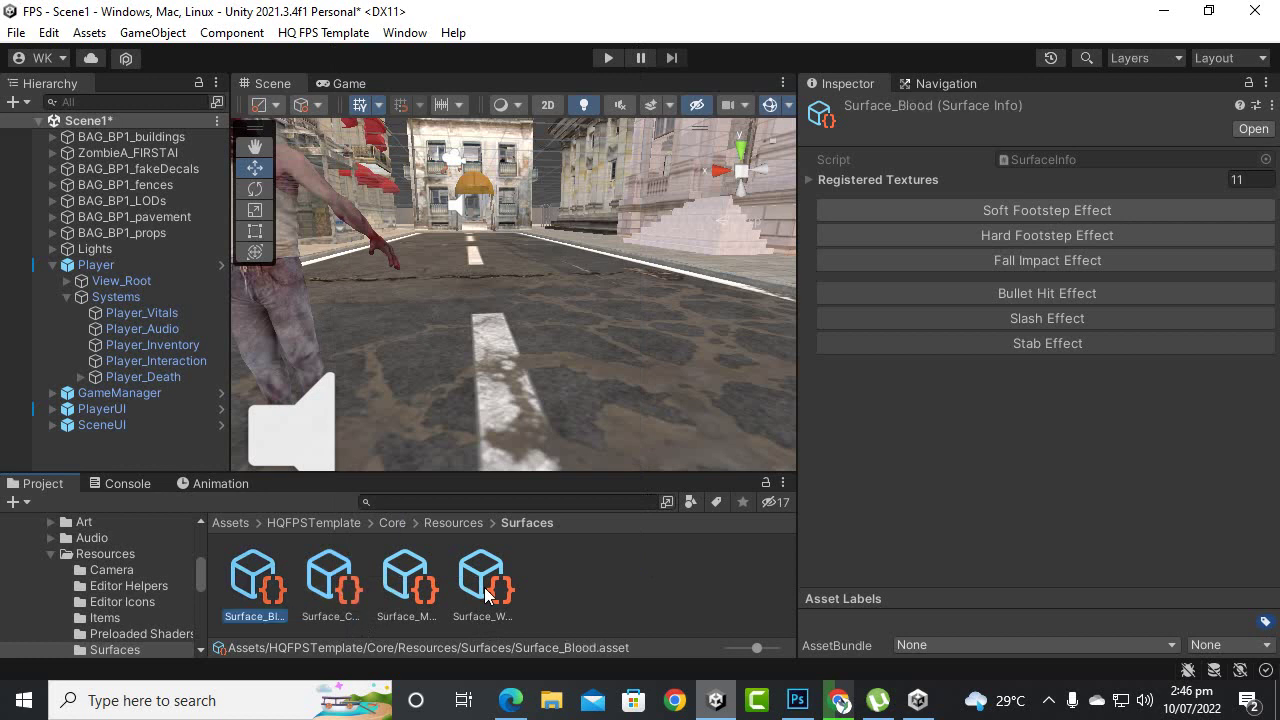
Assign Surface_Blood as the surface in ZombieA_FIRSTAI's Surface Identity component
click(138, 152)
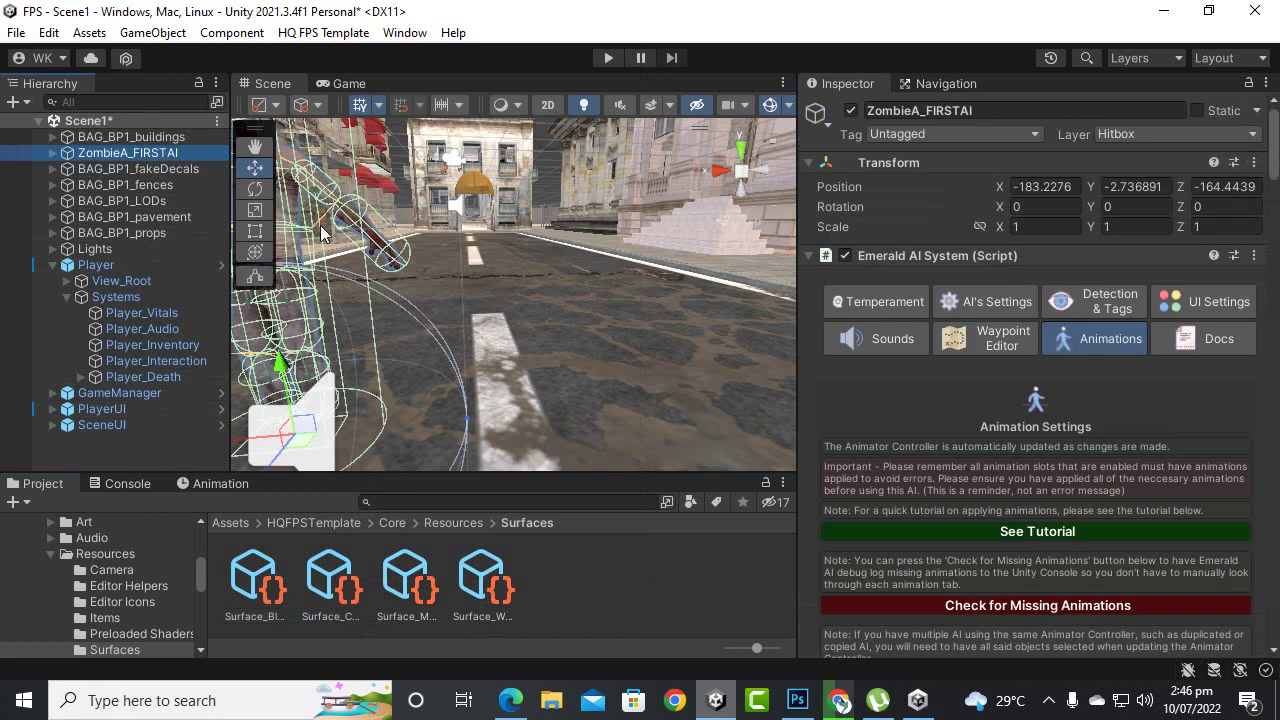
scroll(1122, 424, down, 15)
scroll(1030, 380, down, 10)
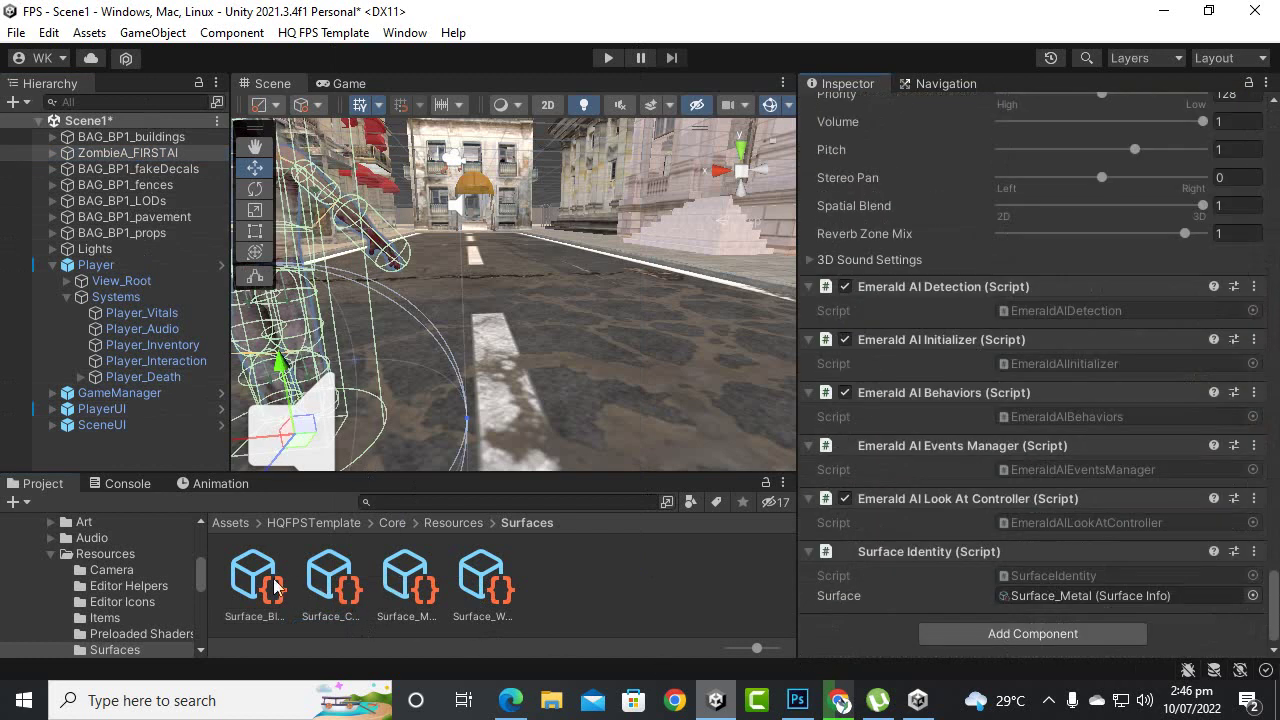
drag(276, 586, 1020, 600)
Expand Surface_Blood's Bullet Hit Effect with its audio clips and locate the prefab used as its visual effect
click(257, 592)
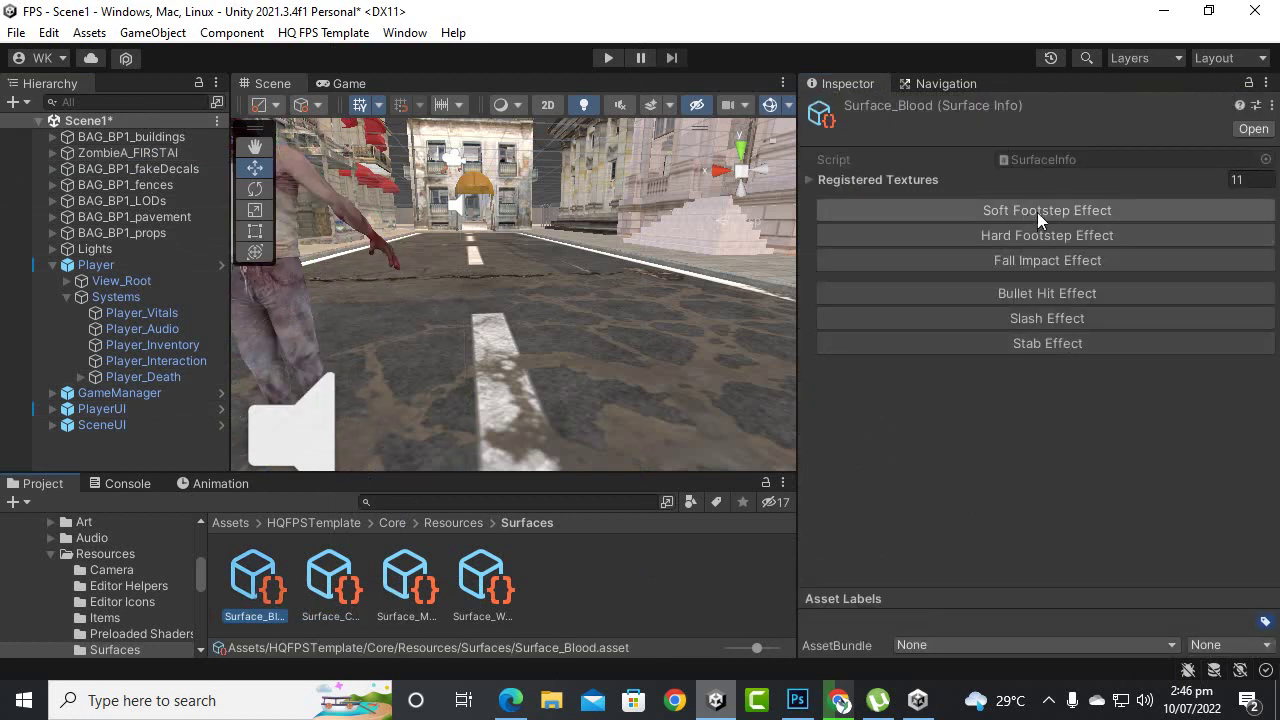
click(1050, 297)
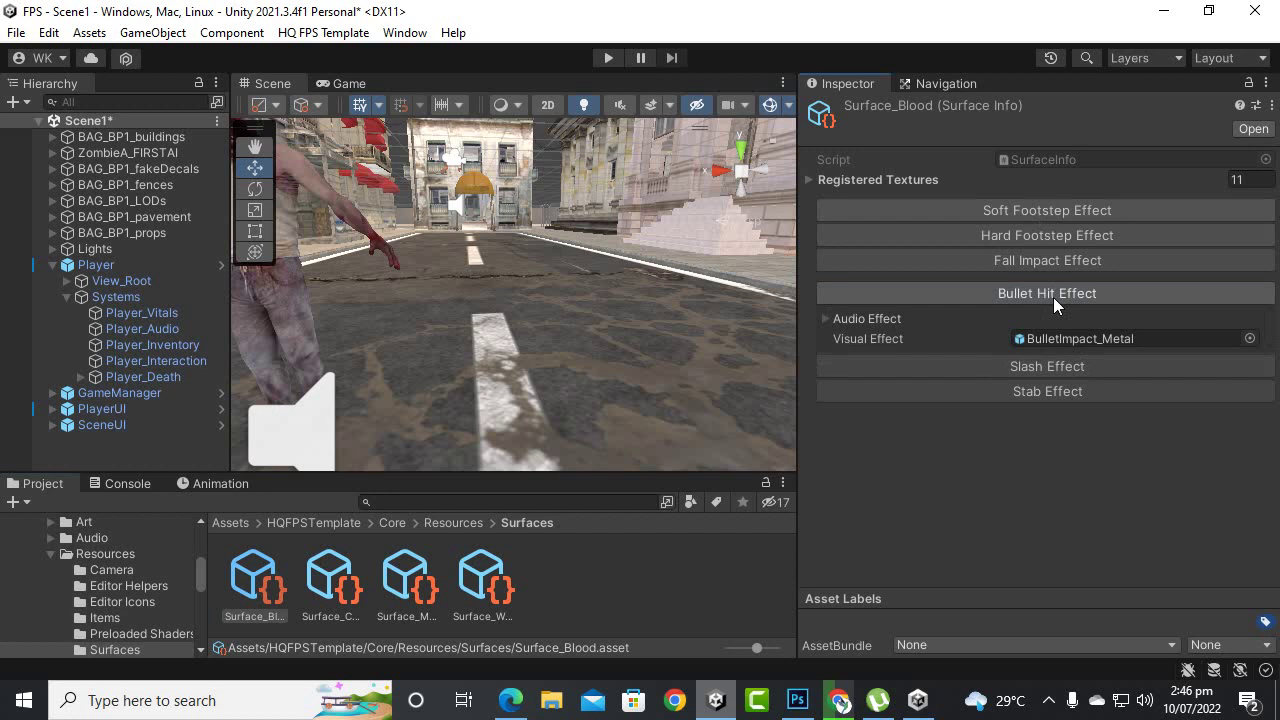
click(823, 318)
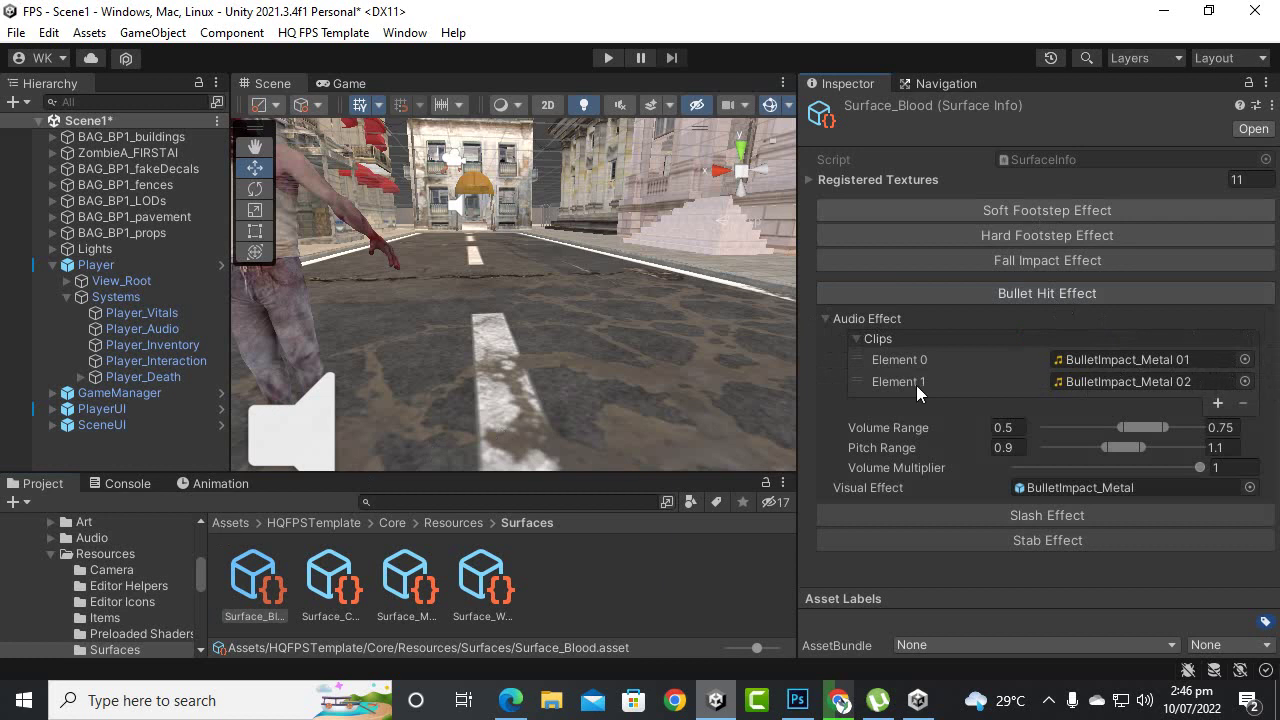
click(1127, 486)
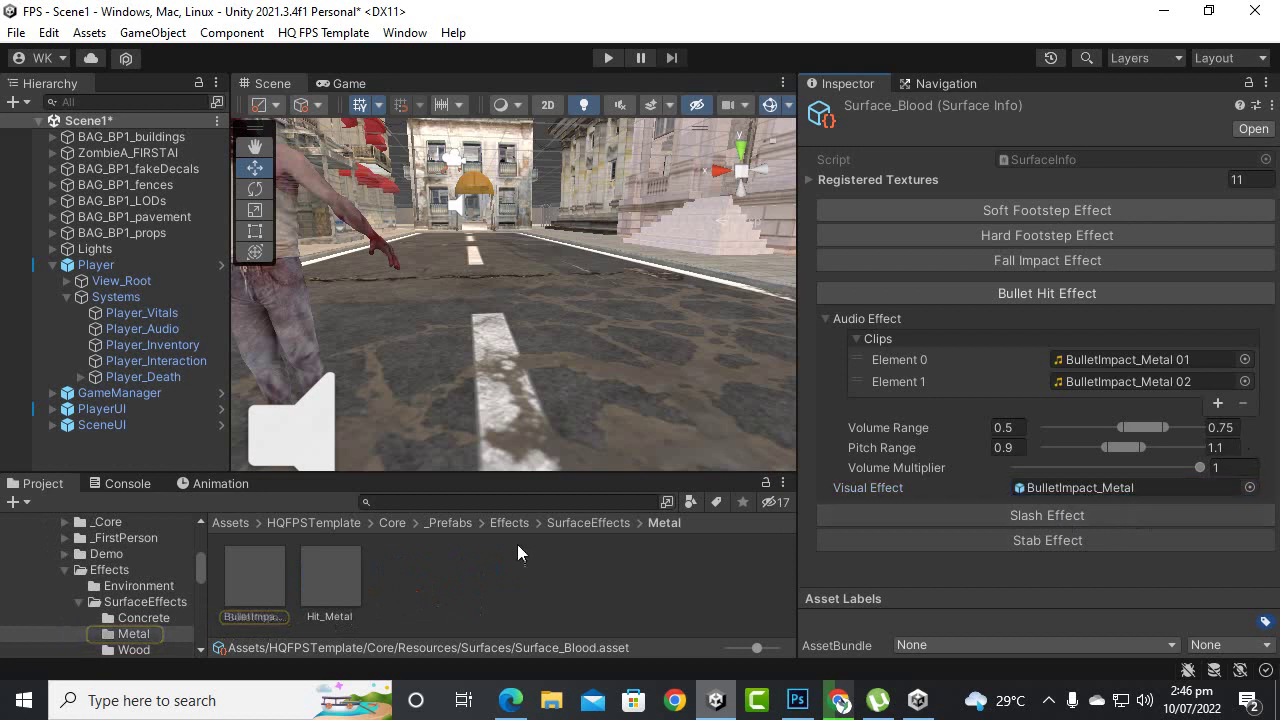
Enlarge the asset browser area and open the BloodGushFX folder inside BloodDecalsAndEffects
click(228, 523)
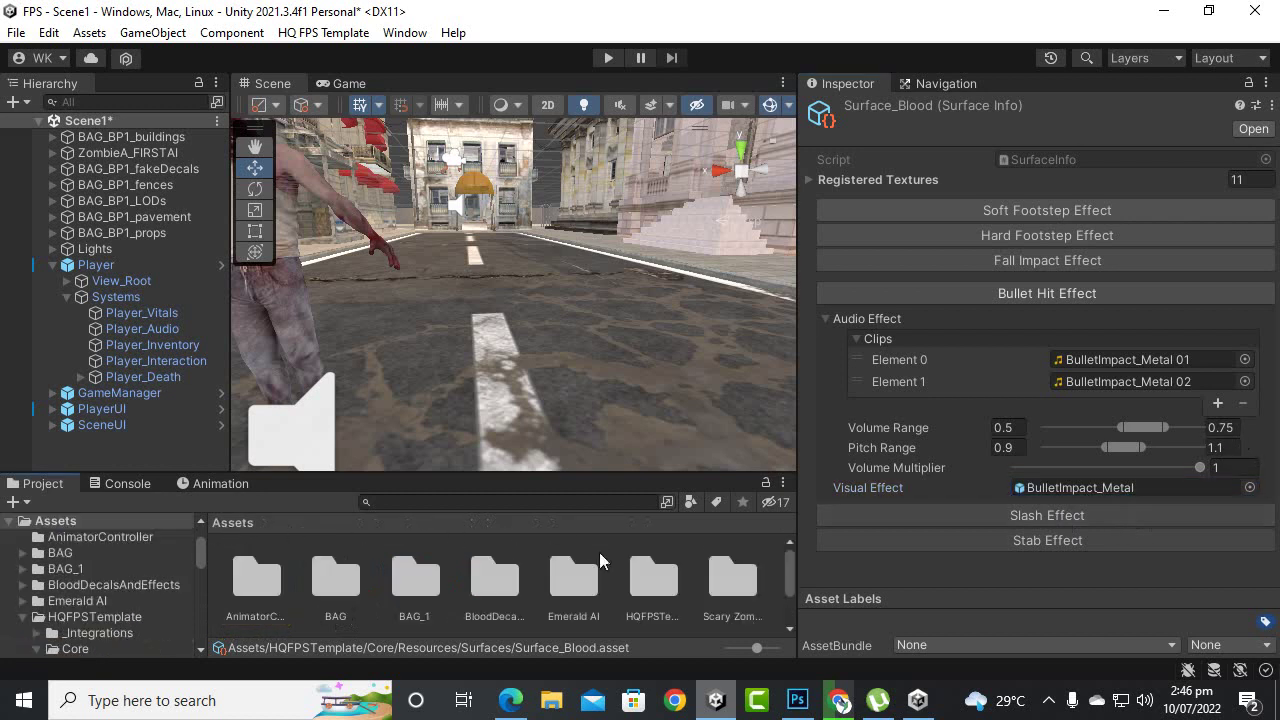
scroll(521, 590, down, 1)
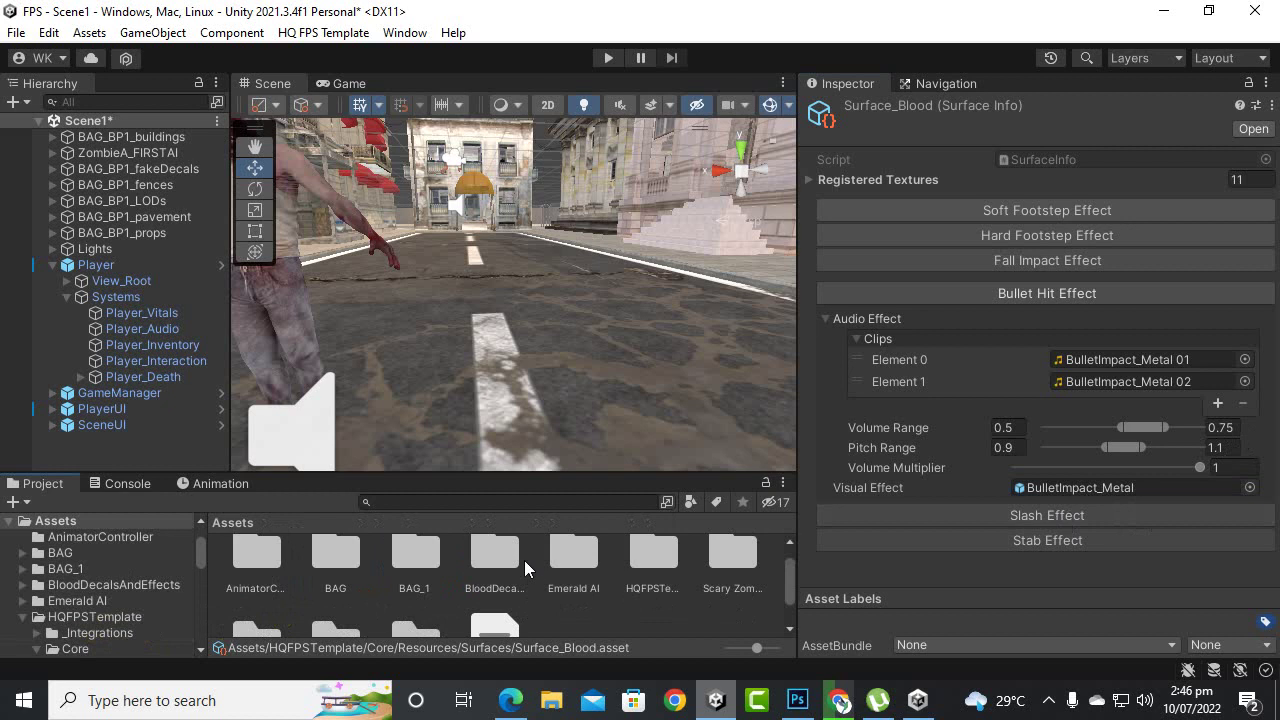
drag(520, 480, 520, 381)
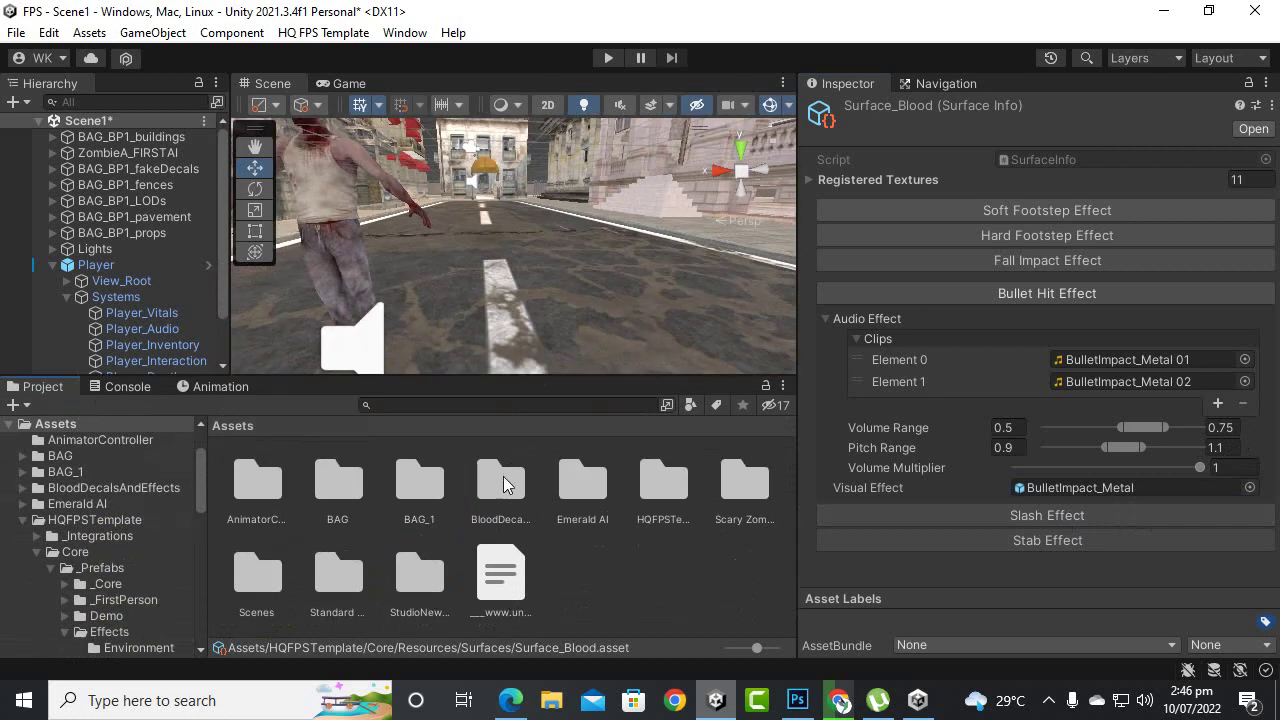
double_click(503, 476)
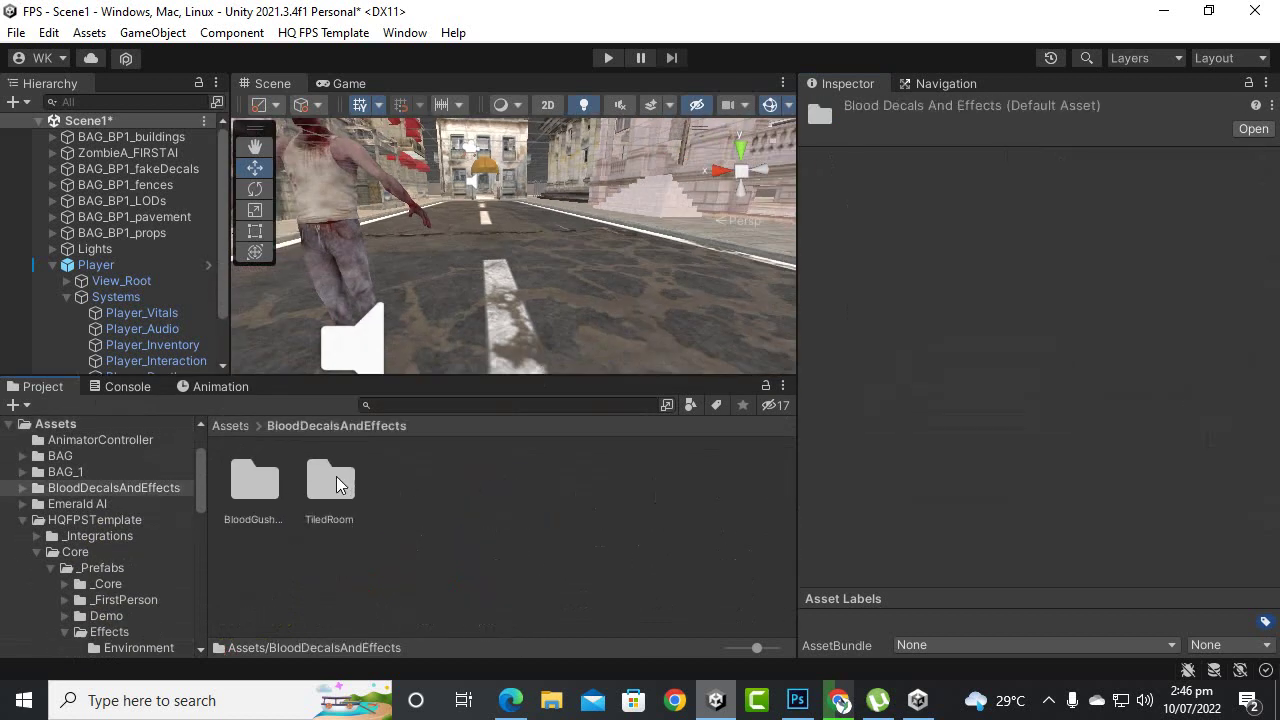
double_click(256, 484)
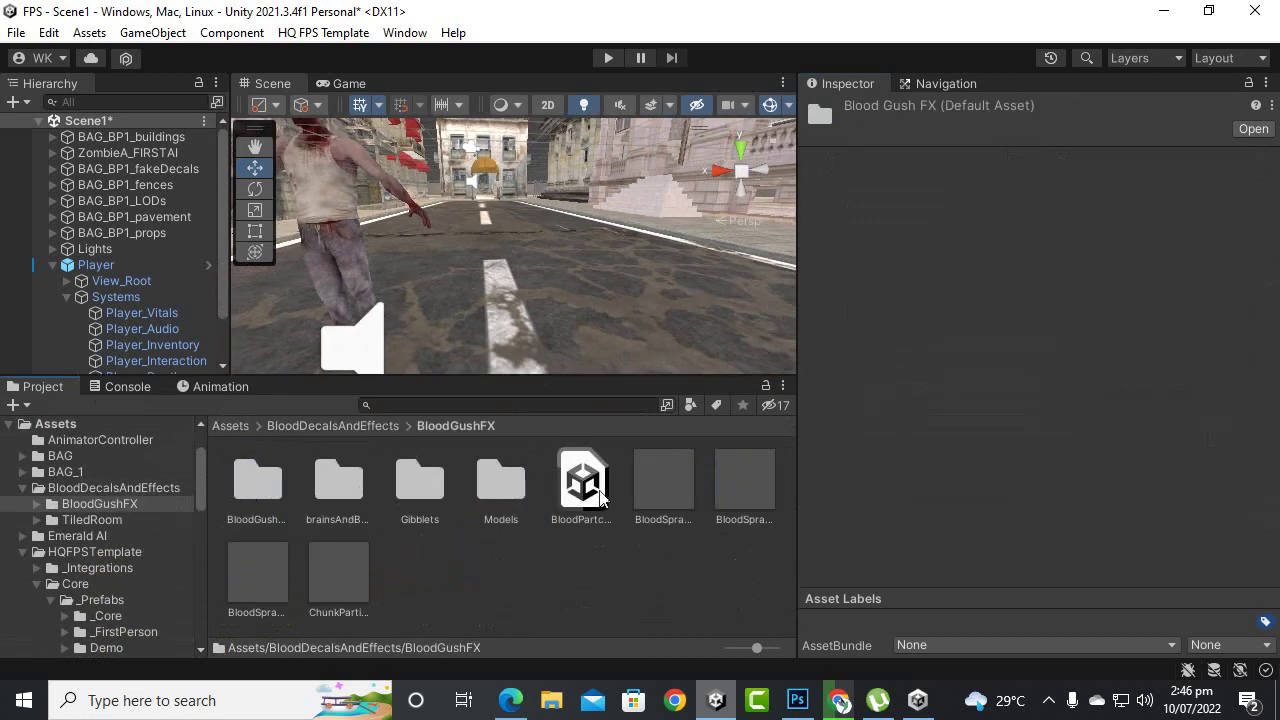
Go back to the Surface_Blood asset through the zombie's Surface Identity and lock the Inspector on it
click(135, 265)
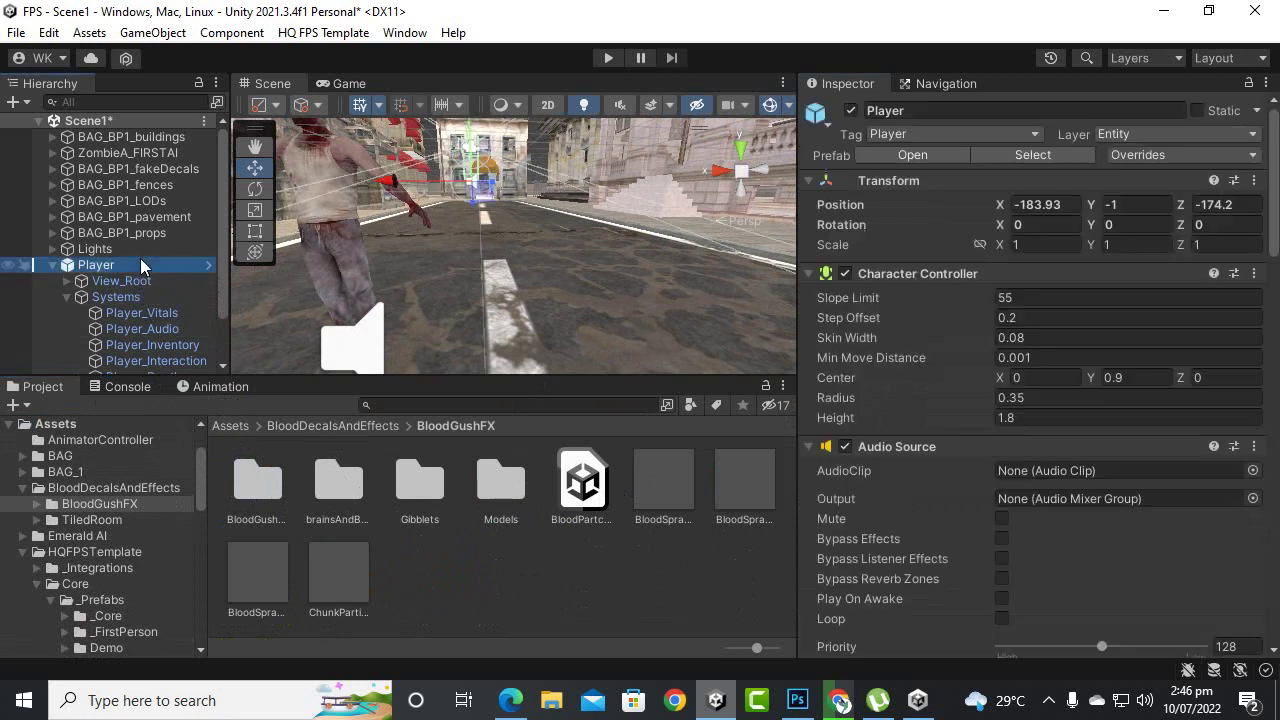
click(135, 152)
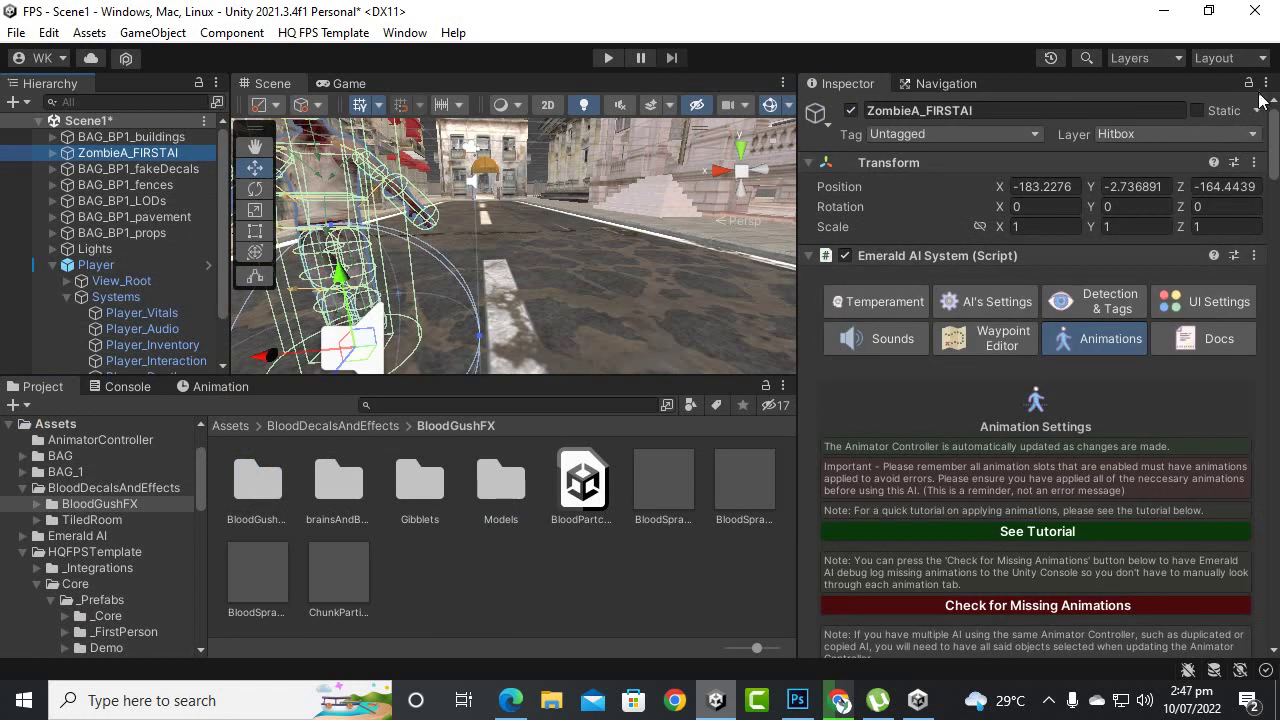
scroll(1142, 415, down, 15)
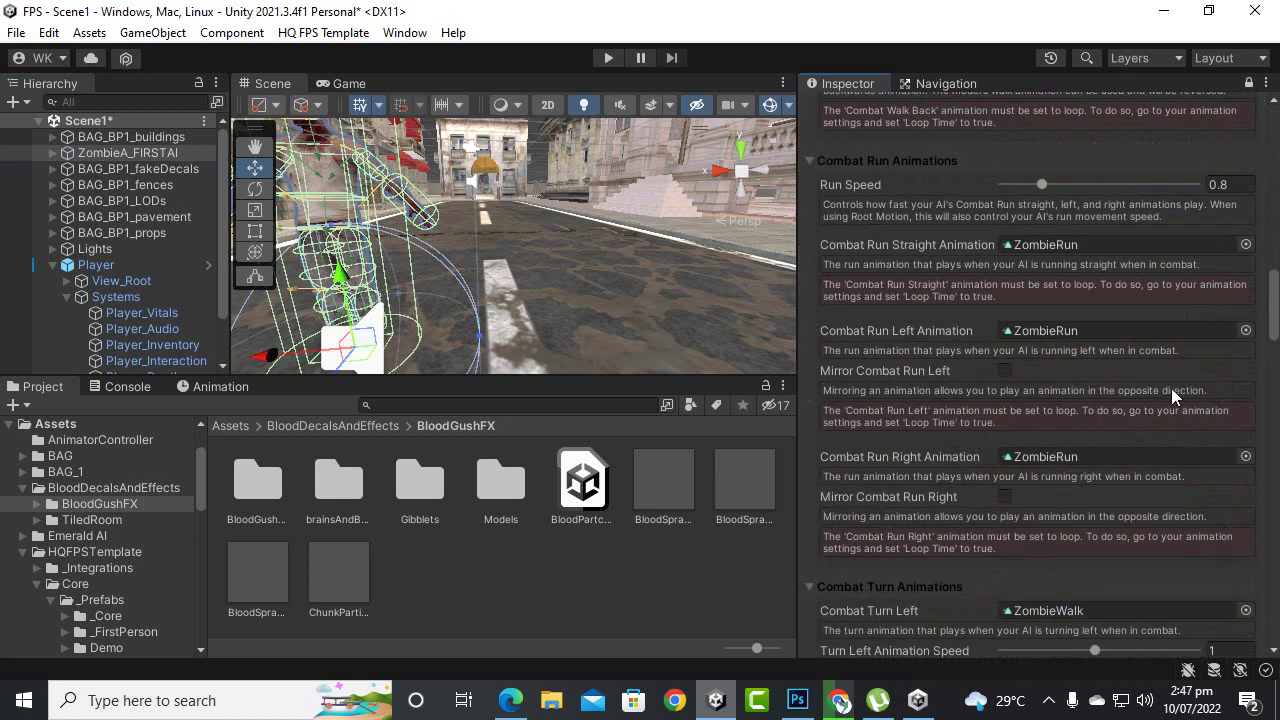
drag(1273, 326, 1273, 605)
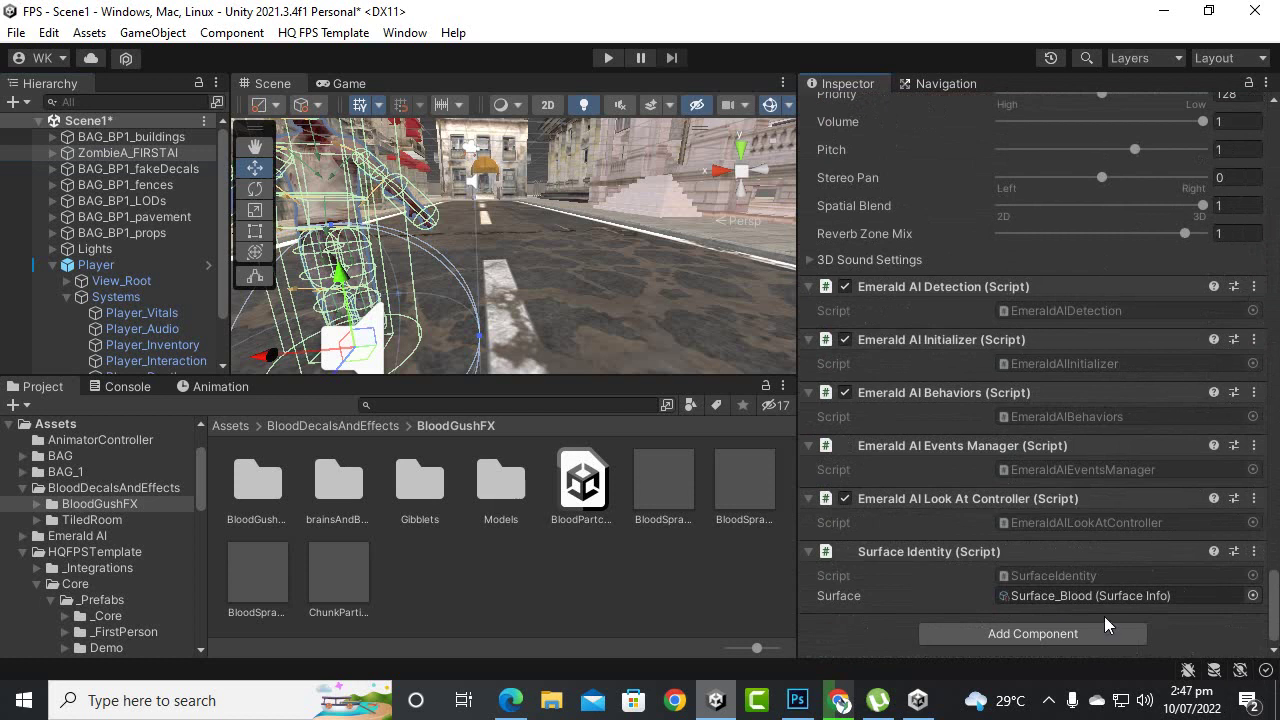
click(1104, 598)
click(229, 525)
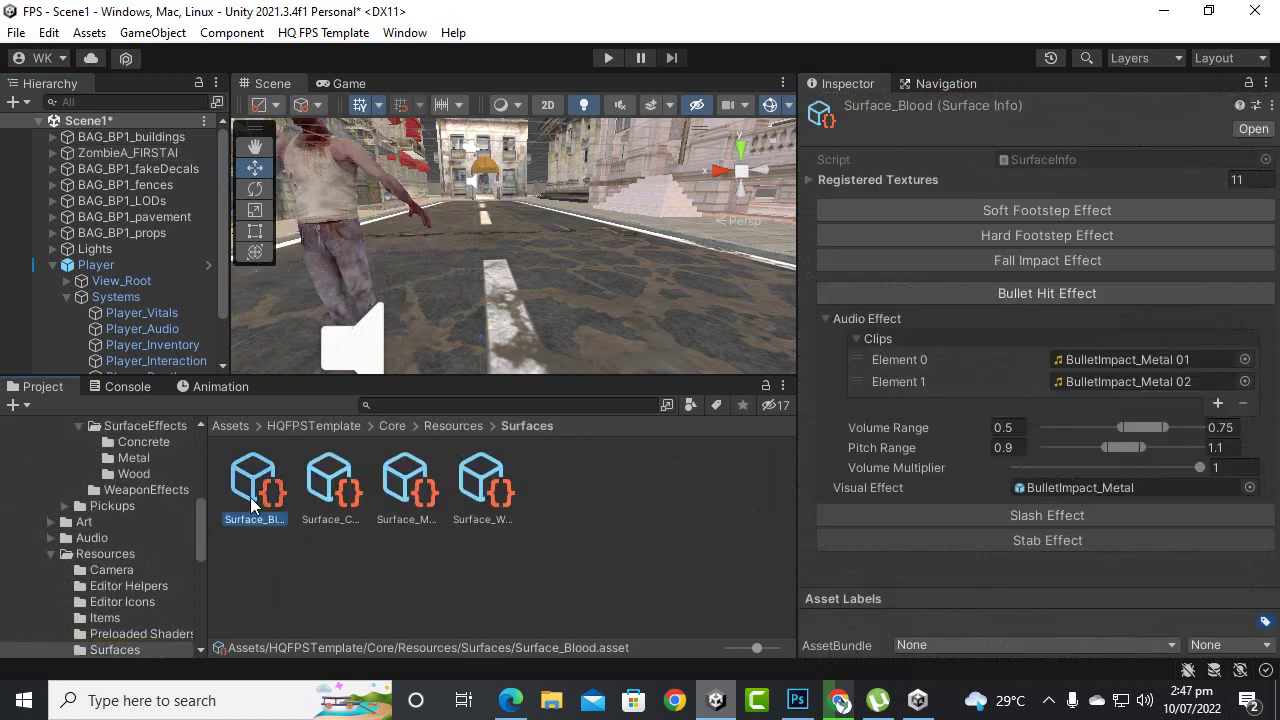
click(1249, 84)
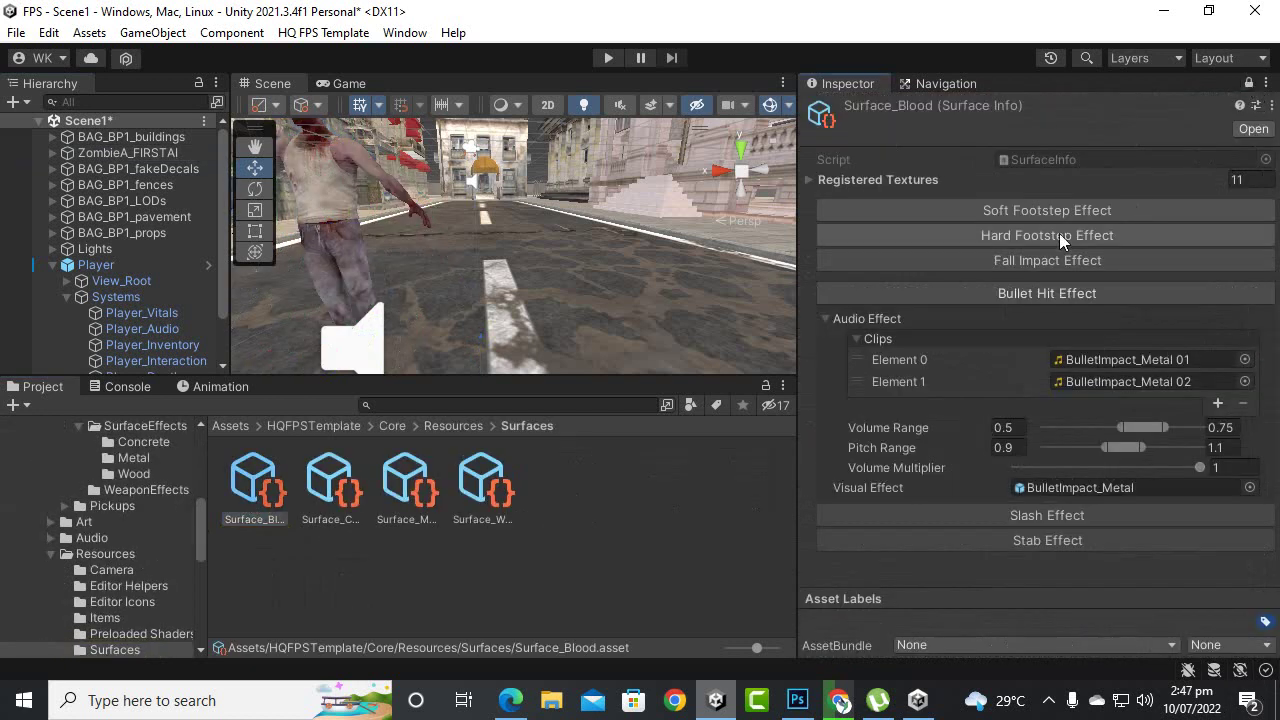
Return to the BloodGushFX folder of BloodDecalsAndEffects while Surface_Blood stays locked in the Inspector, checking its subfolder on the way
click(233, 426)
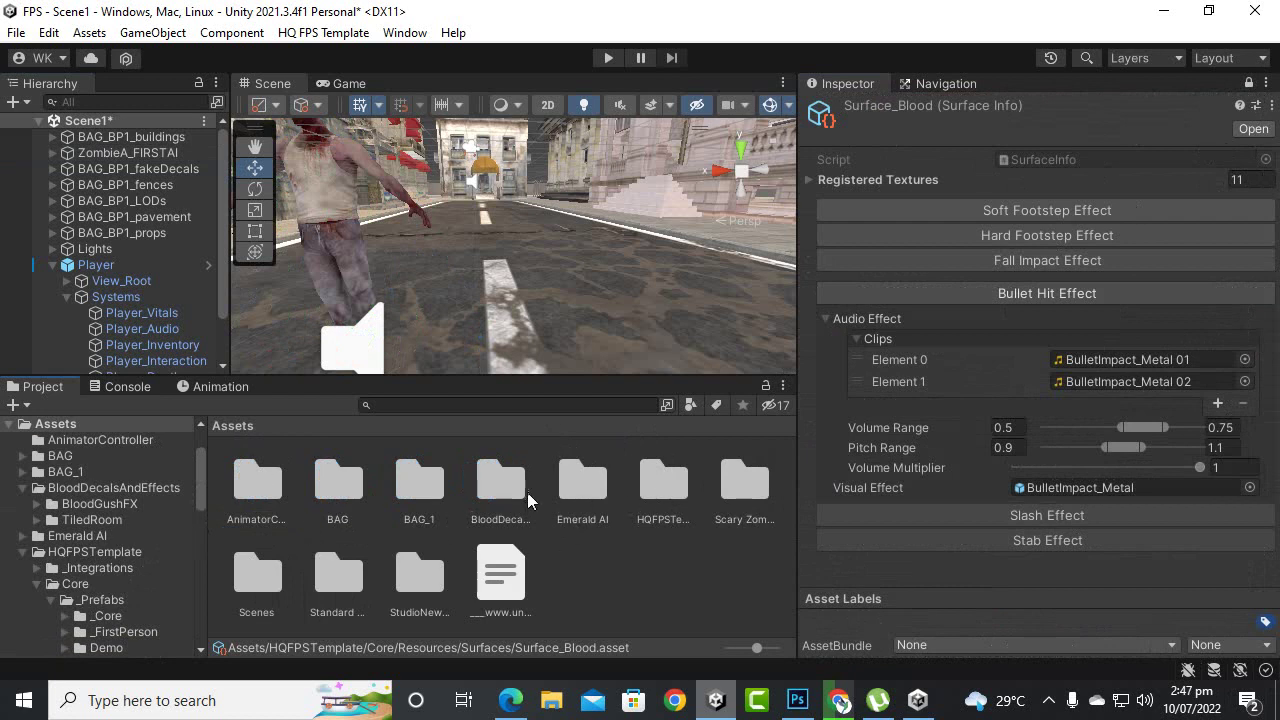
double_click(501, 486)
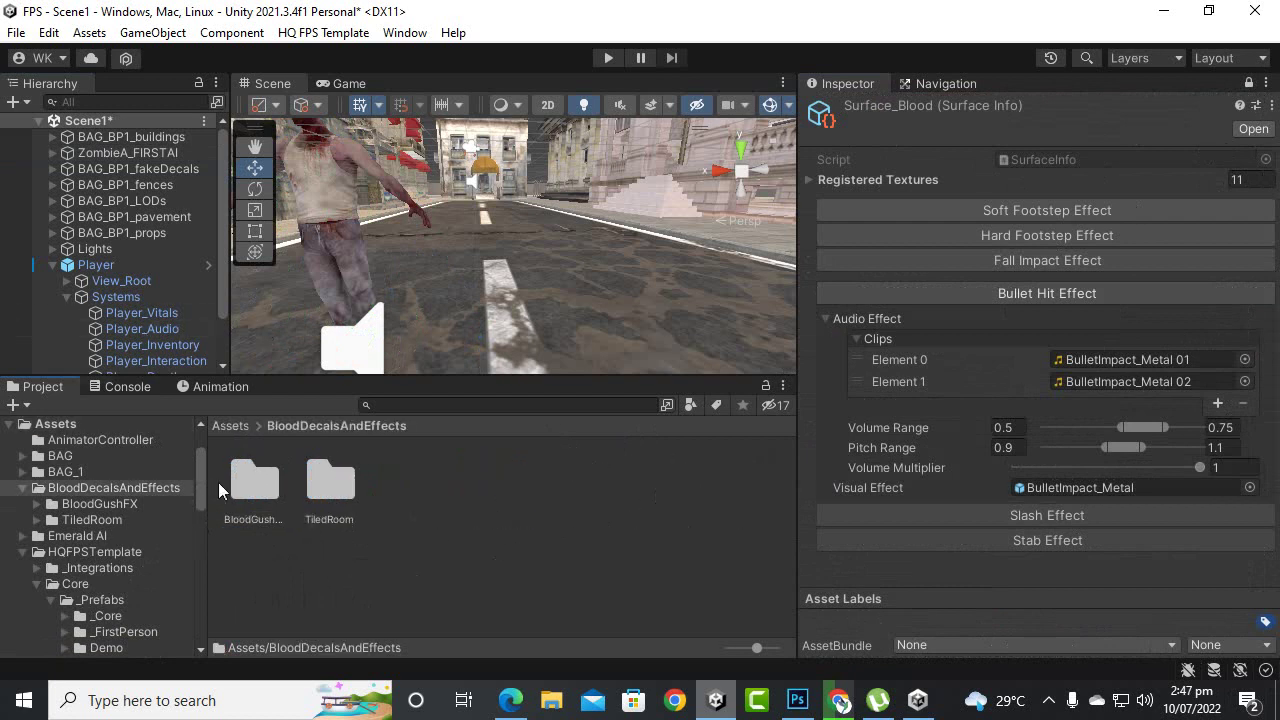
double_click(245, 482)
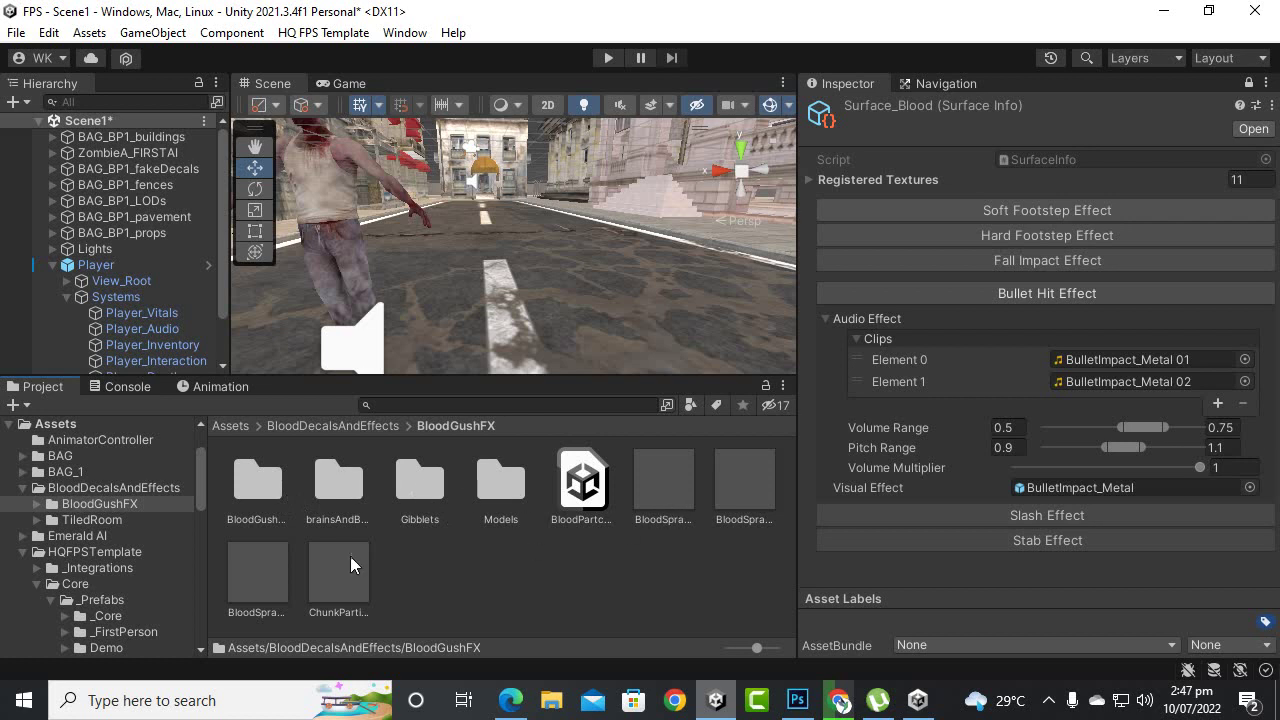
double_click(258, 485)
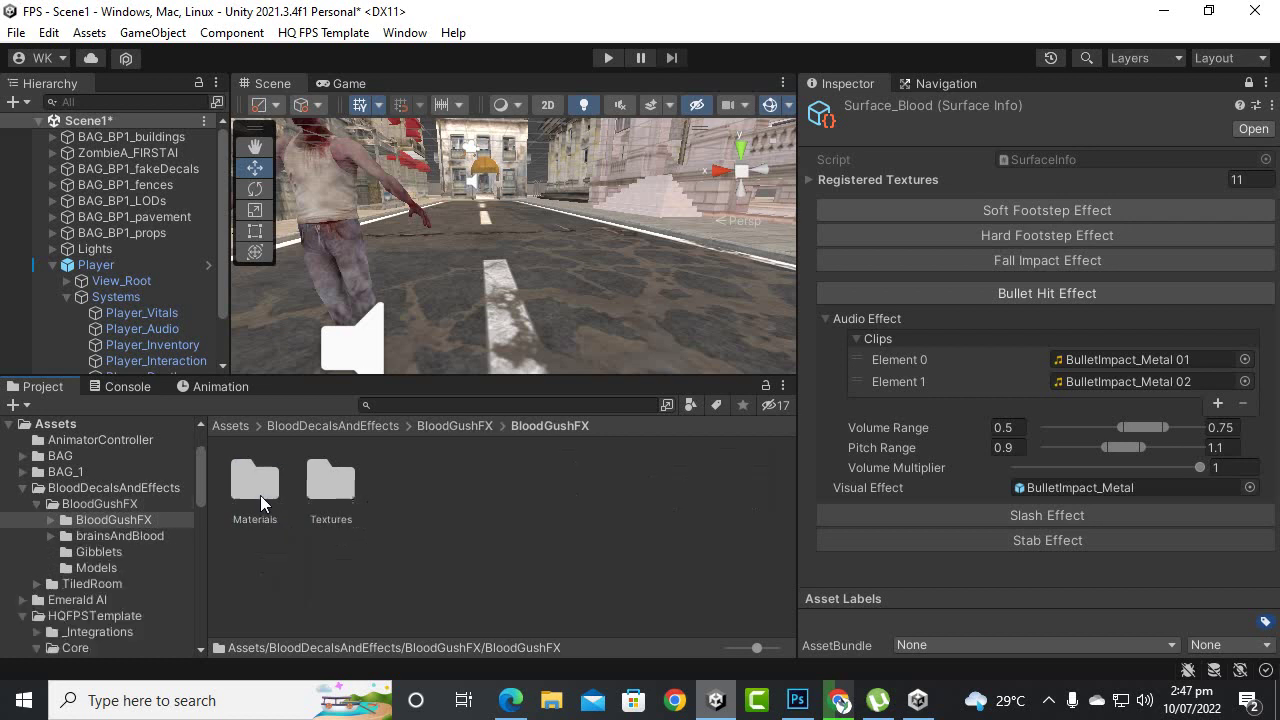
click(480, 430)
Compare the blood spray and chunk particle prefabs and assign BloodSprayFX_Extra as Surface_Blood's Bullet Hit visual effect
click(682, 500)
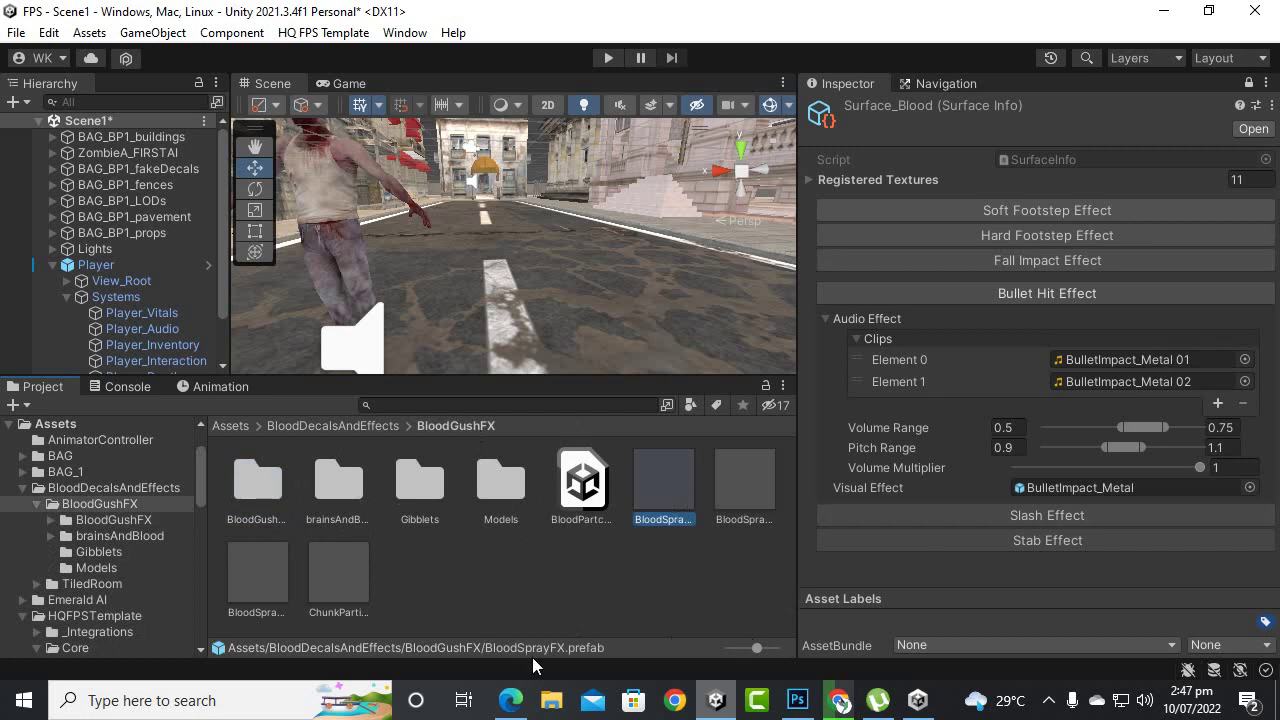
click(745, 498)
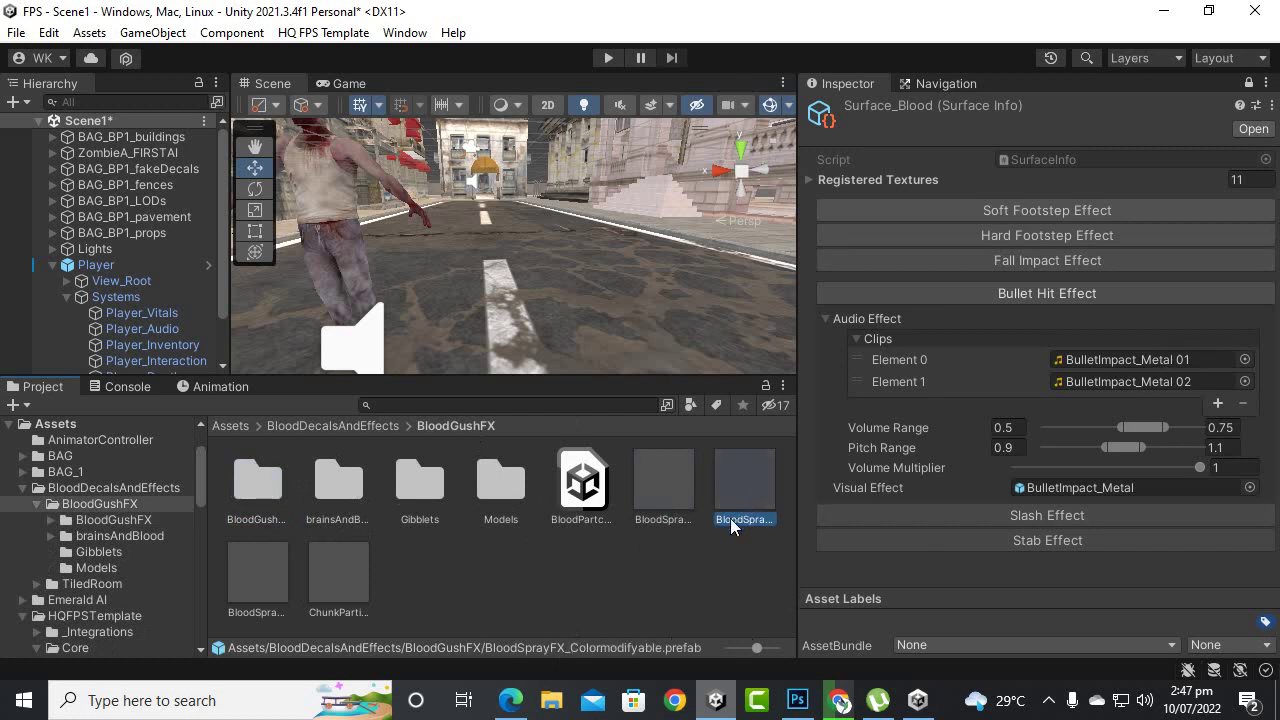
click(678, 500)
click(360, 568)
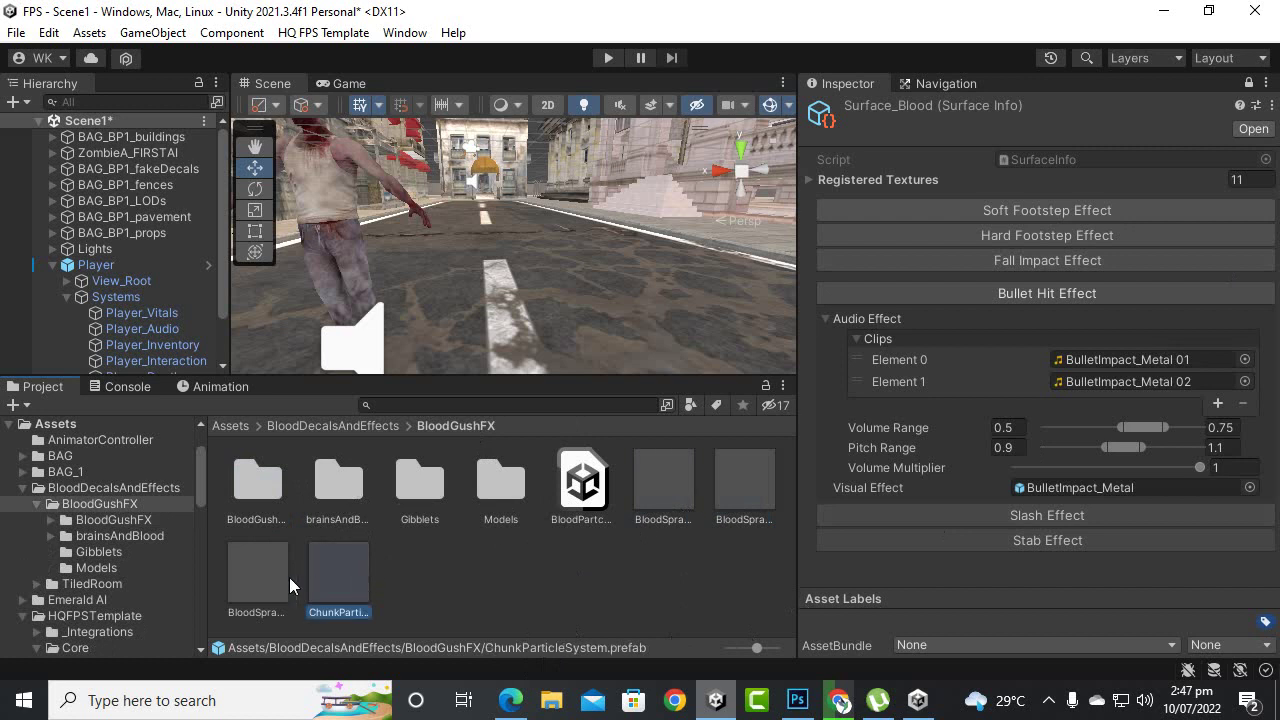
click(235, 580)
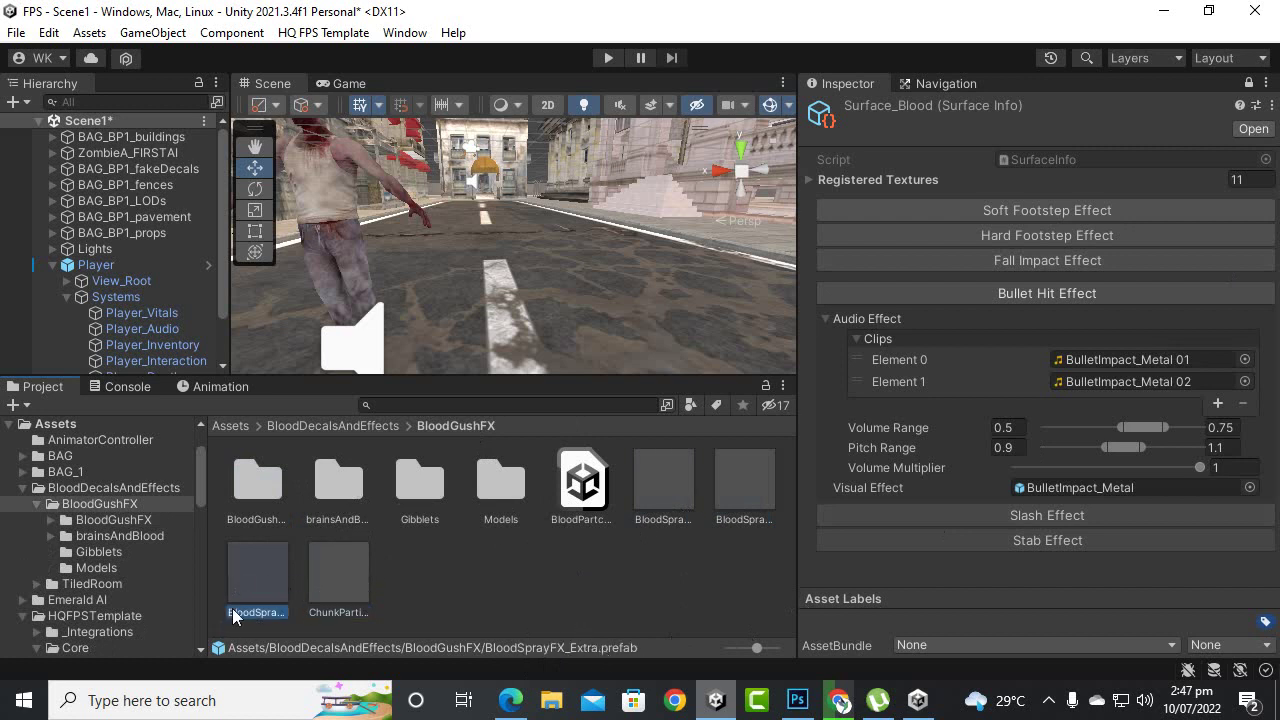
drag(234, 612, 1093, 490)
Expand Surface_Blood's Slash Effect and assign the BloodSprayFX prefab as its visual effect
click(982, 518)
scroll(978, 492, down, 1)
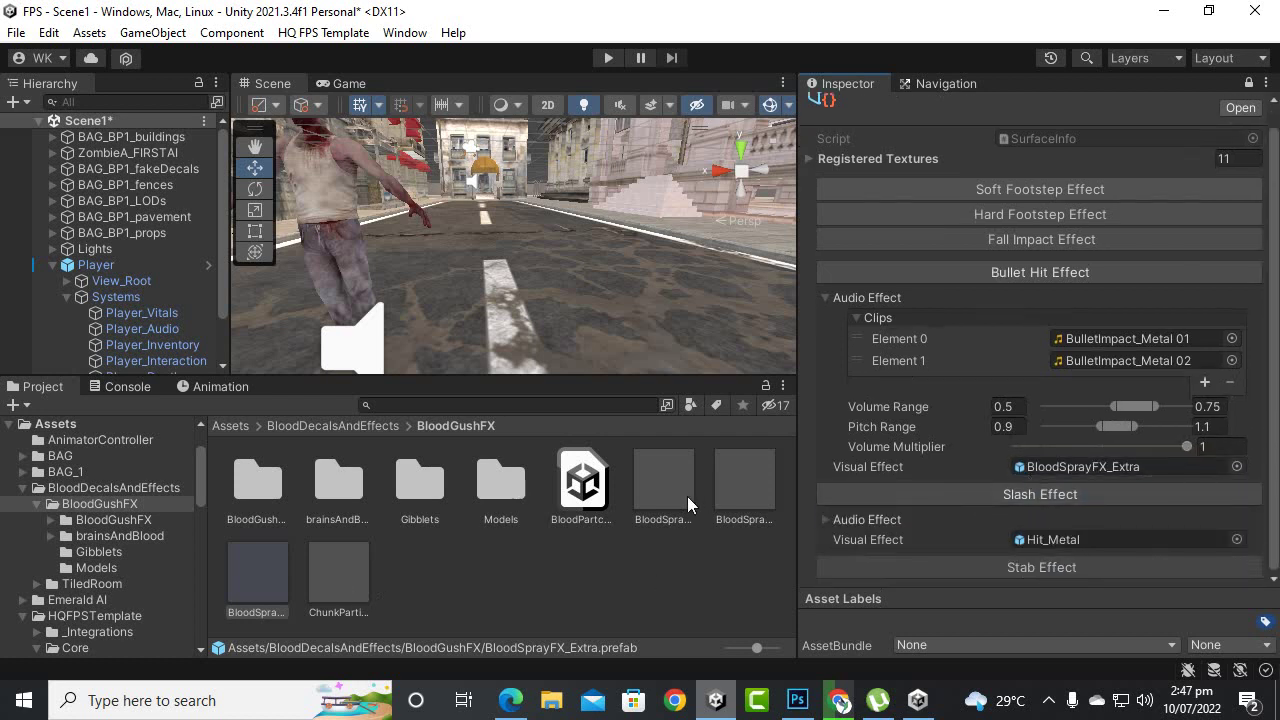
drag(680, 505, 1032, 543)
Expand Surface_Blood's Stab Effect and assign the BloodSprayFX_Colormodify prefab as its visual effect
click(1055, 569)
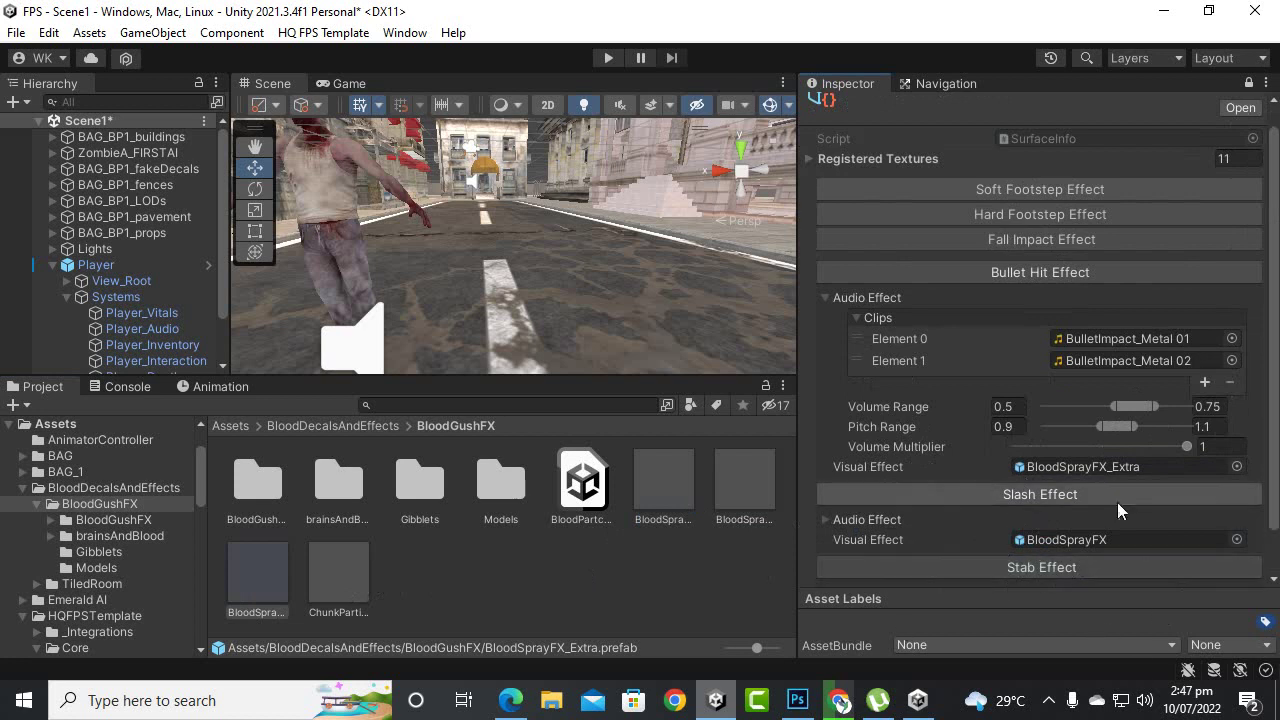
scroll(1146, 416, down, 2)
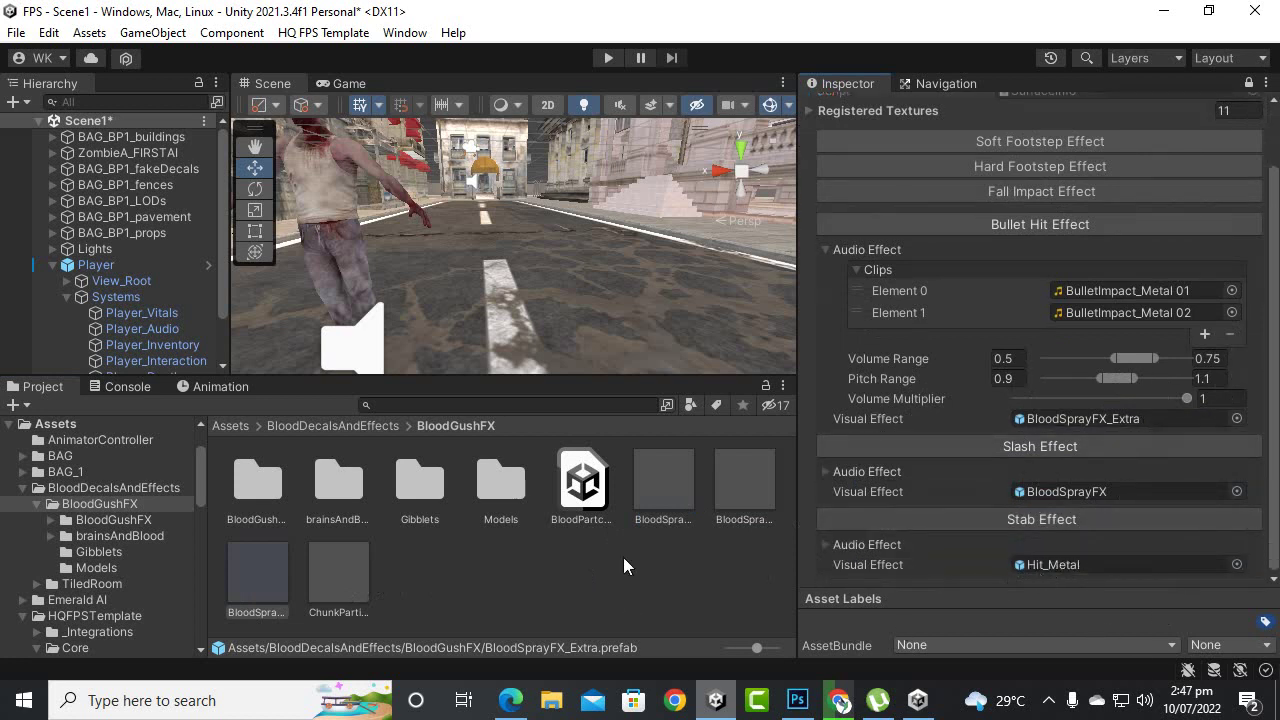
drag(743, 492, 1075, 564)
scroll(1139, 540, up, 3)
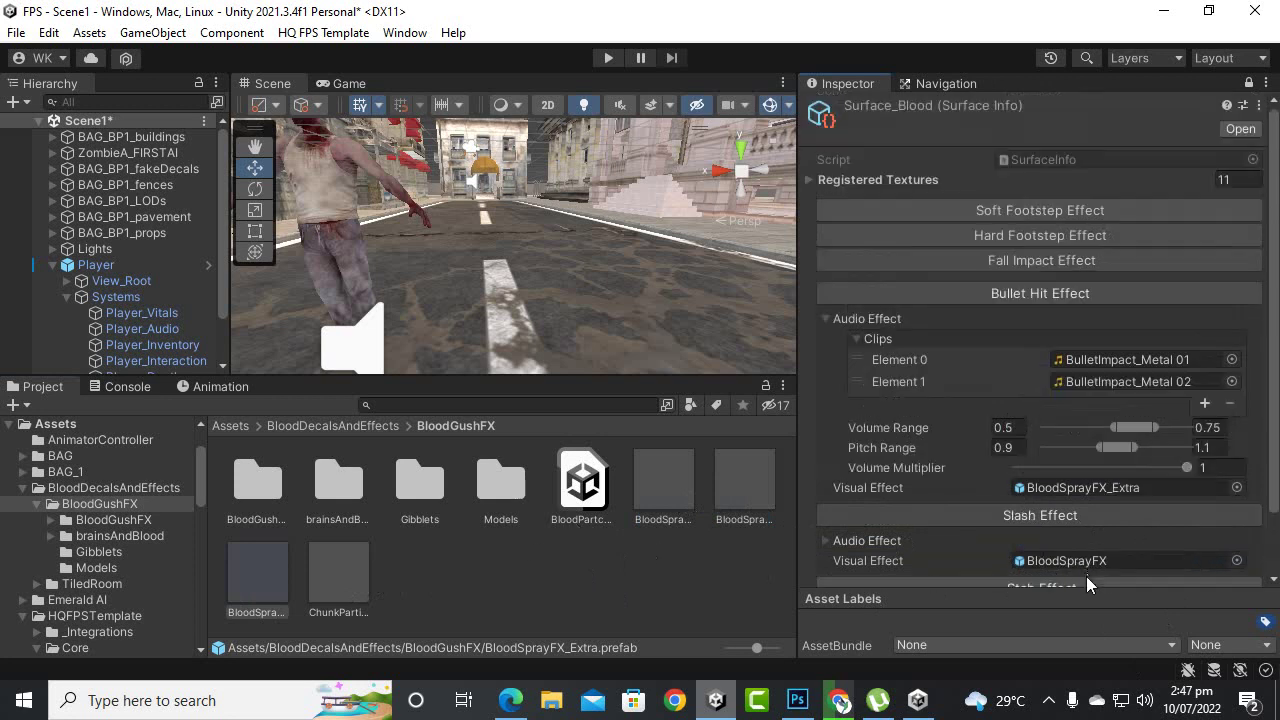
Play the scene and shoot the zombie with the rifle in slot 1 to test its blood effects, then stop playing
click(609, 58)
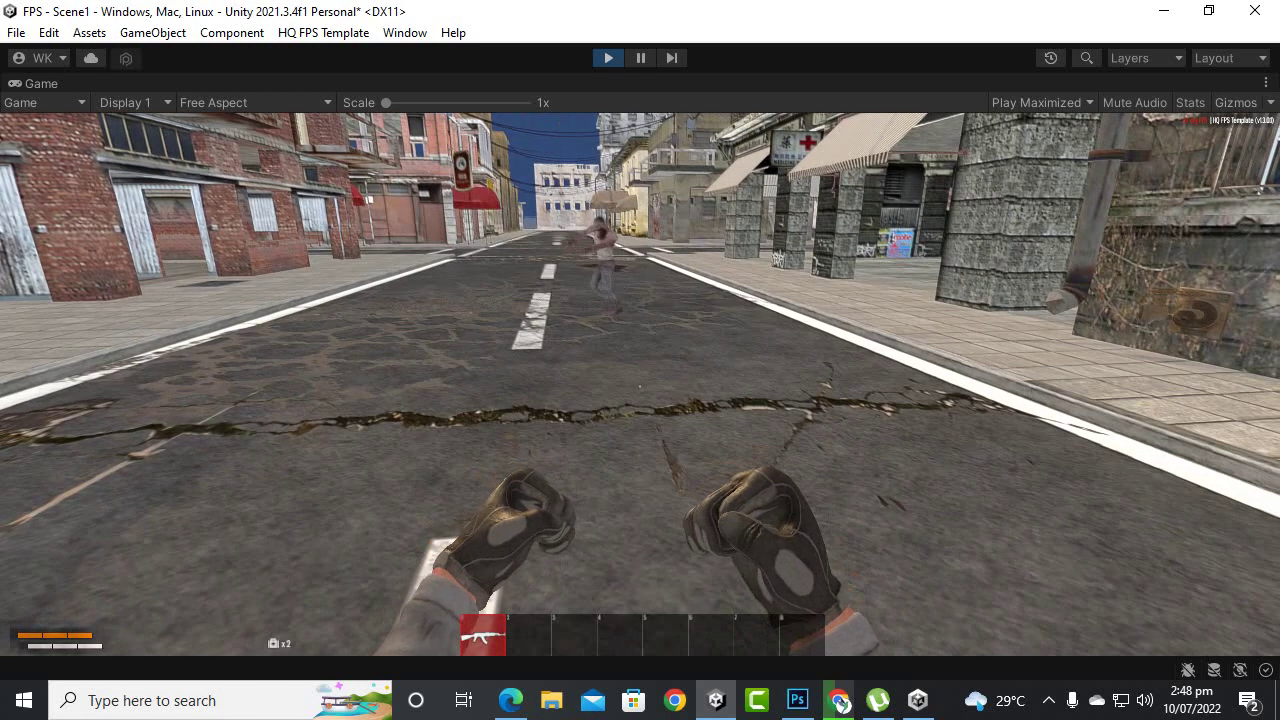
key(2)
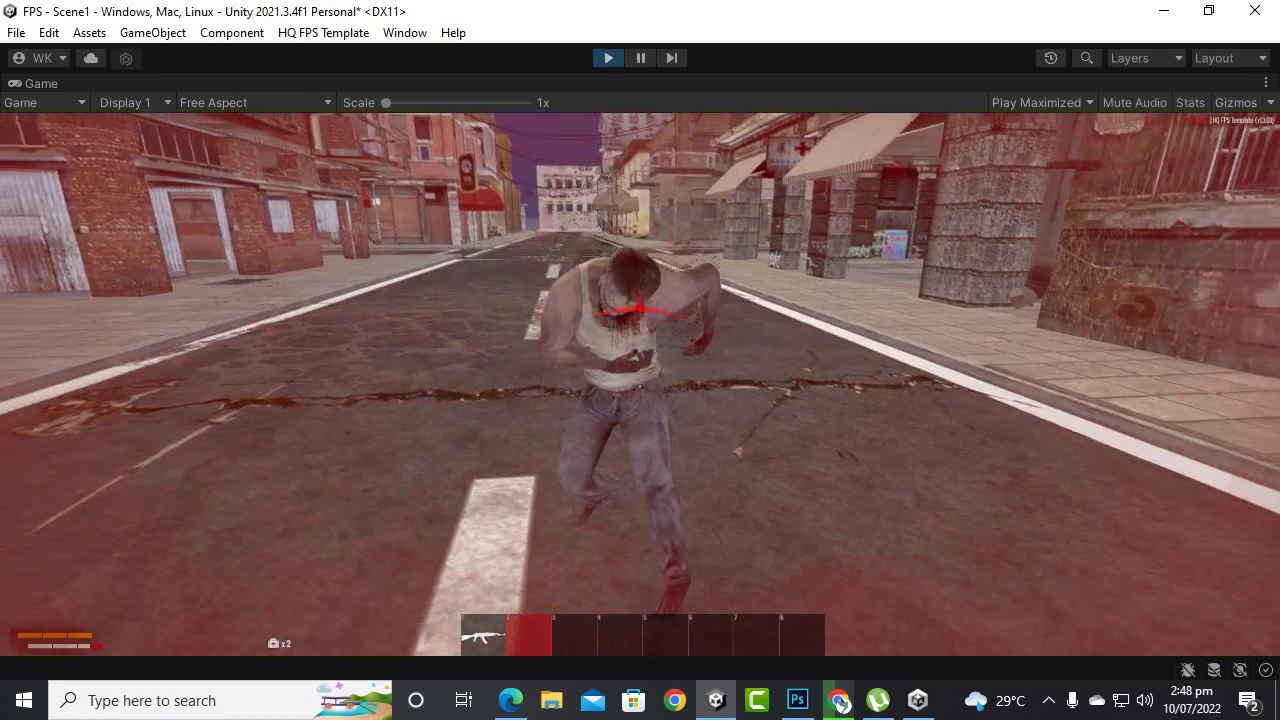
key(1)
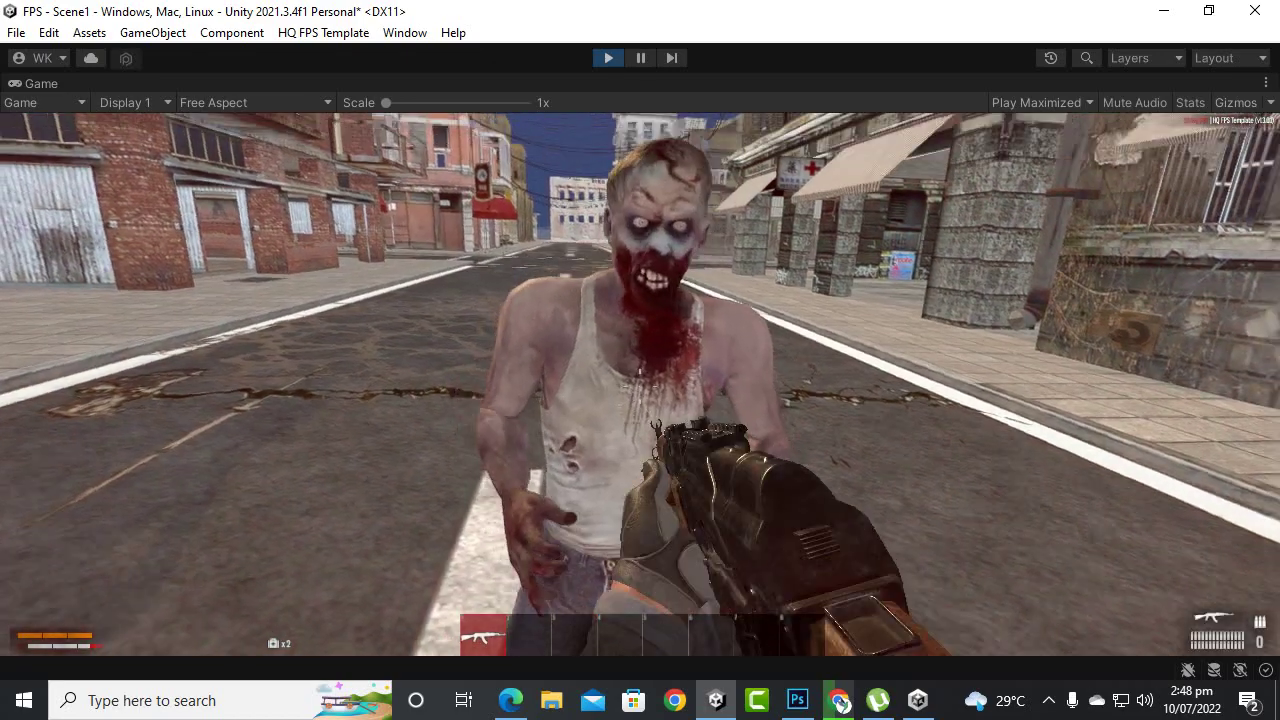
key(s)
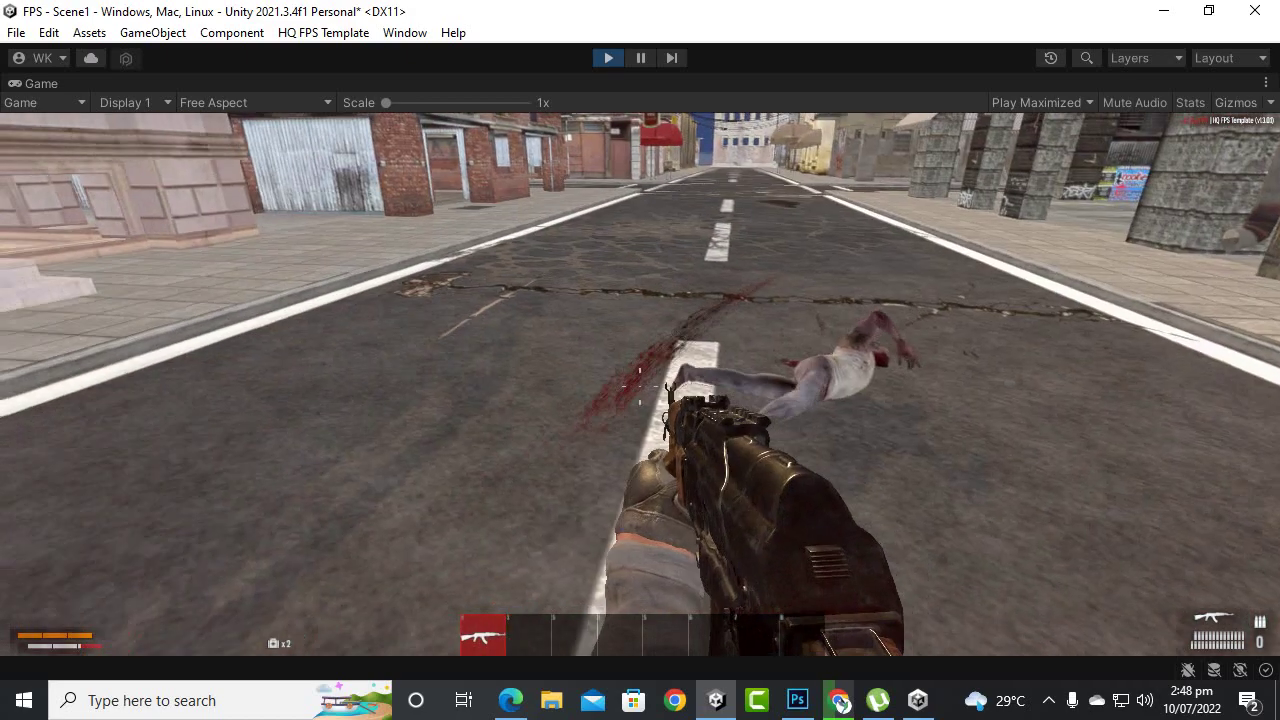
key(w)
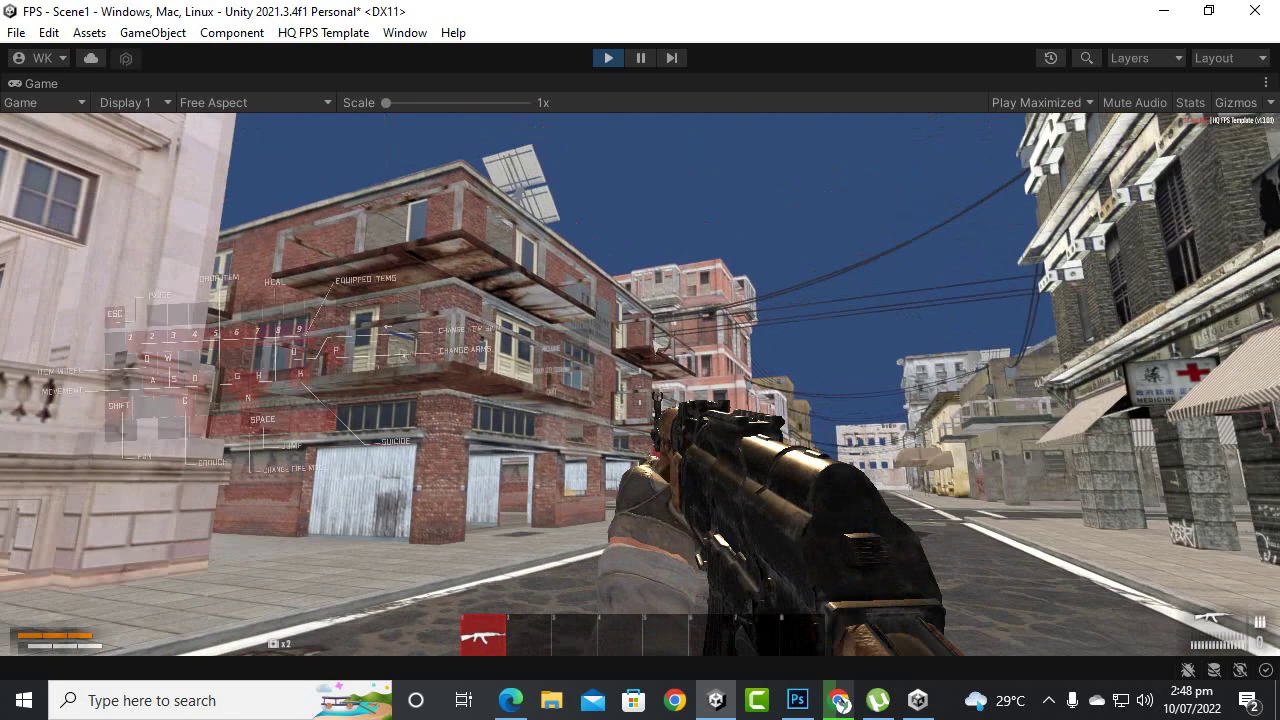
key(Escape)
click(608, 57)
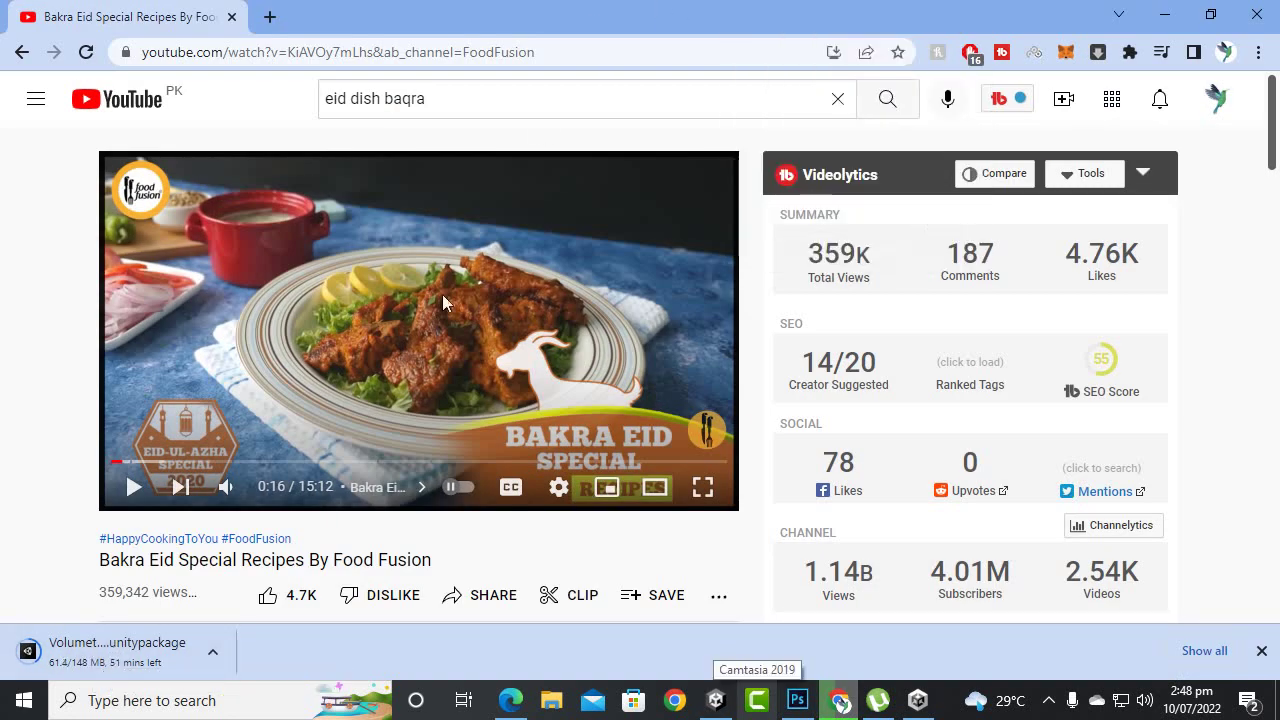
click(1178, 12)
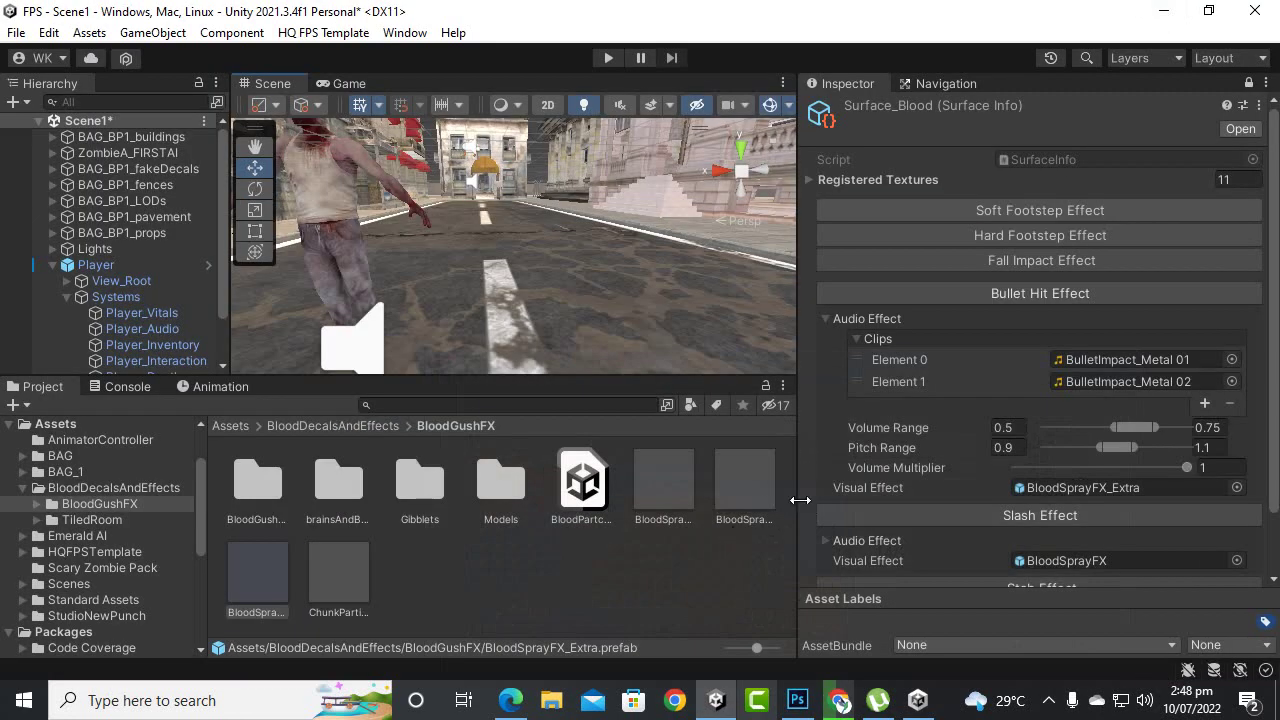
Select ZombieA_FIRSTAI and unlock the Inspector from Surface_Blood so it shows the zombie's components
drag(805, 501, 888, 515)
scroll(1180, 551, down, 2)
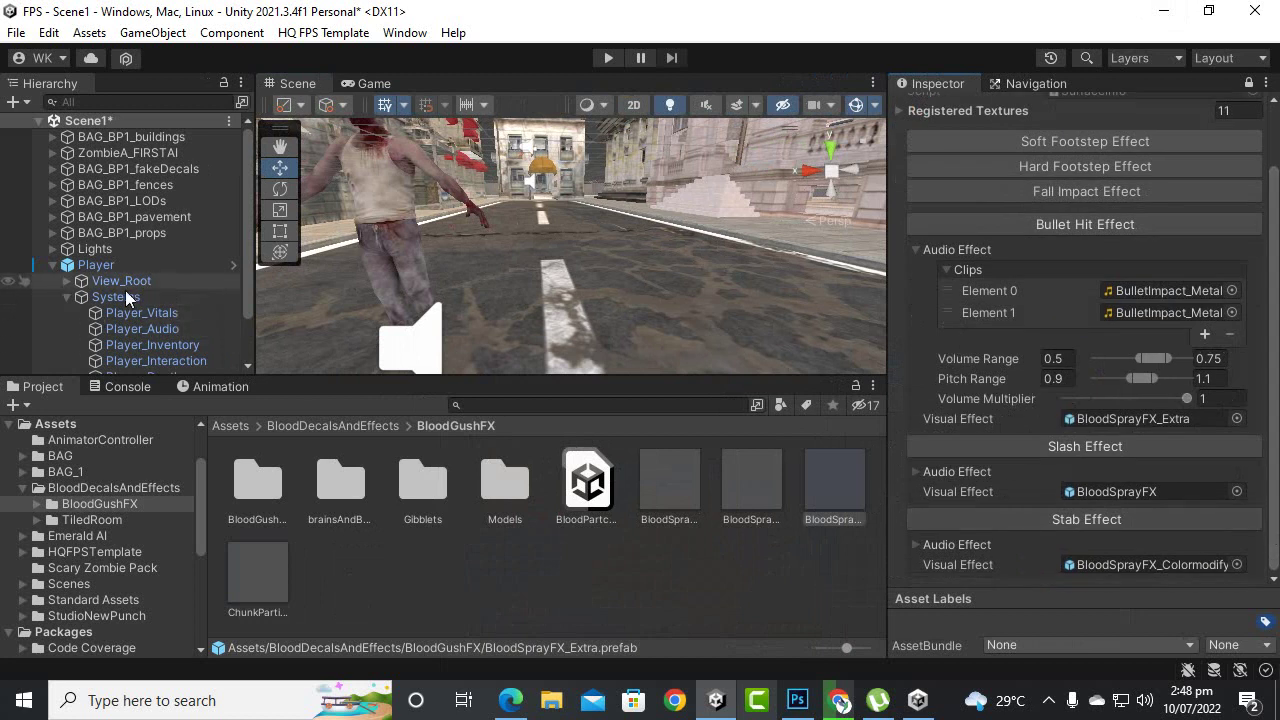
click(147, 154)
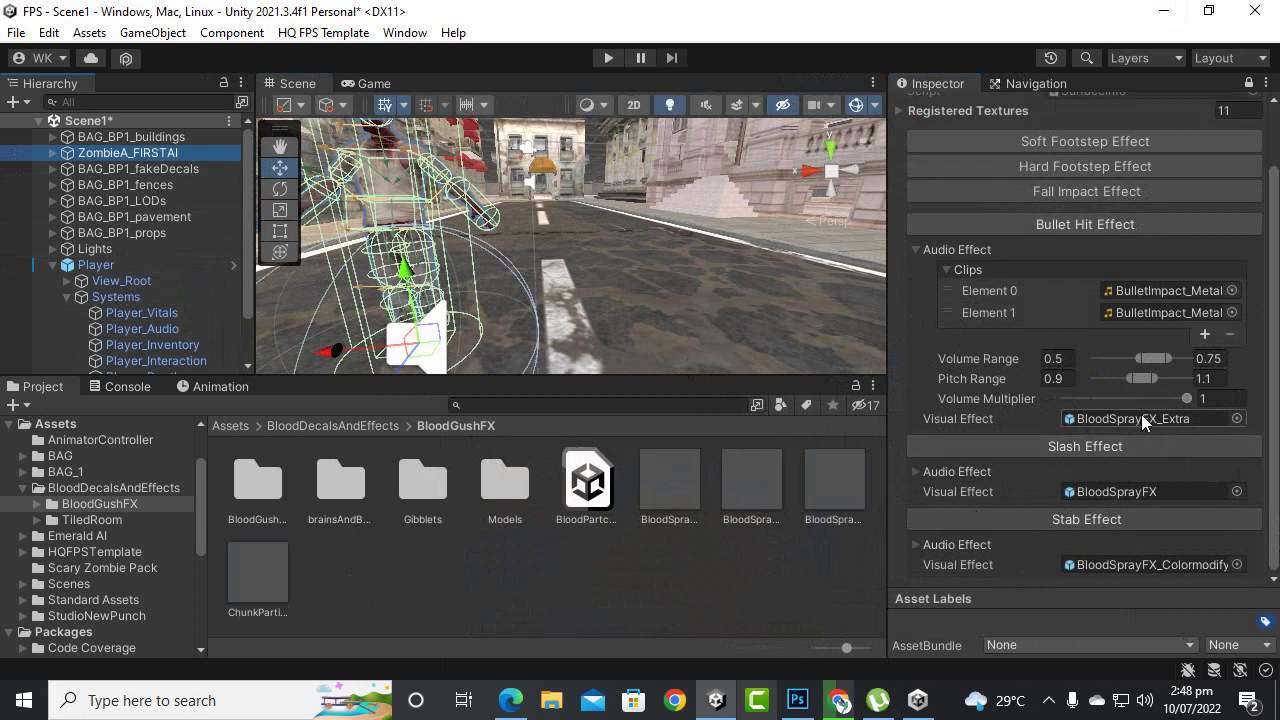
scroll(1130, 380, up, 3)
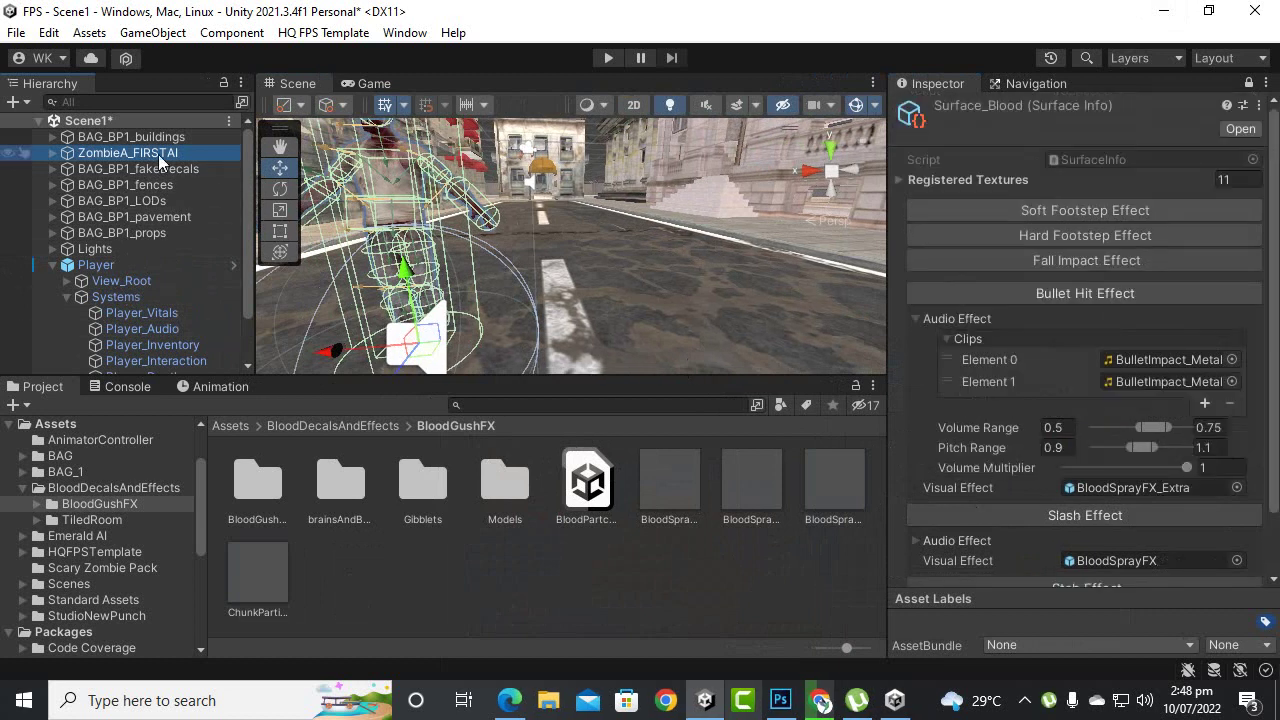
click(1249, 86)
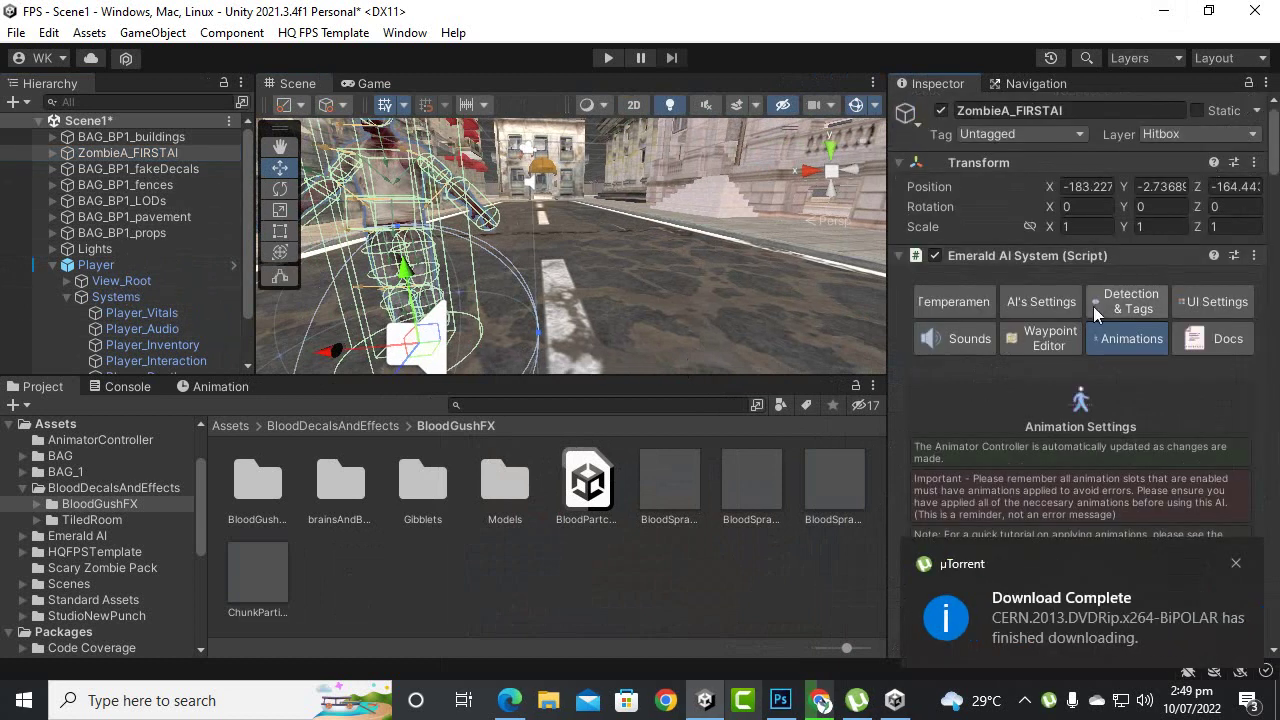
Assign Surface_Metal as the Surface in ZombieA_FIRSTAI's Surface Identity component
scroll(1086, 313, down, 15)
scroll(1090, 317, down, 20)
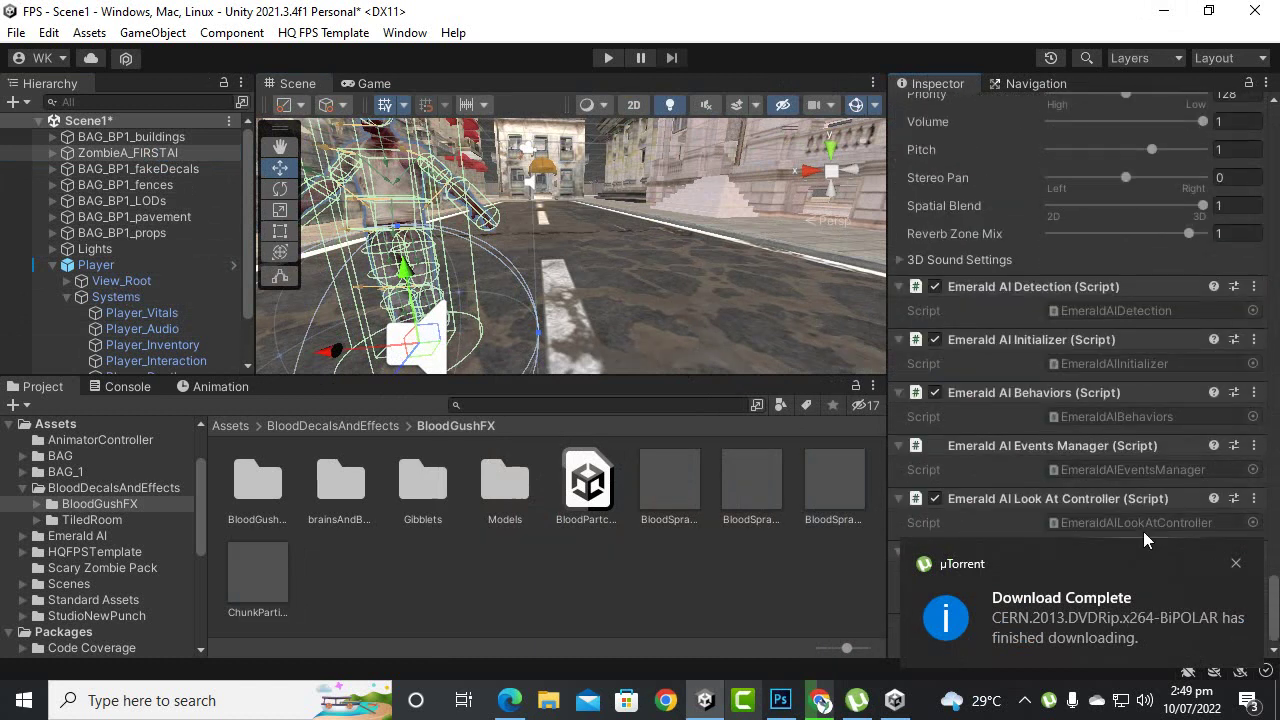
click(1236, 563)
click(1140, 595)
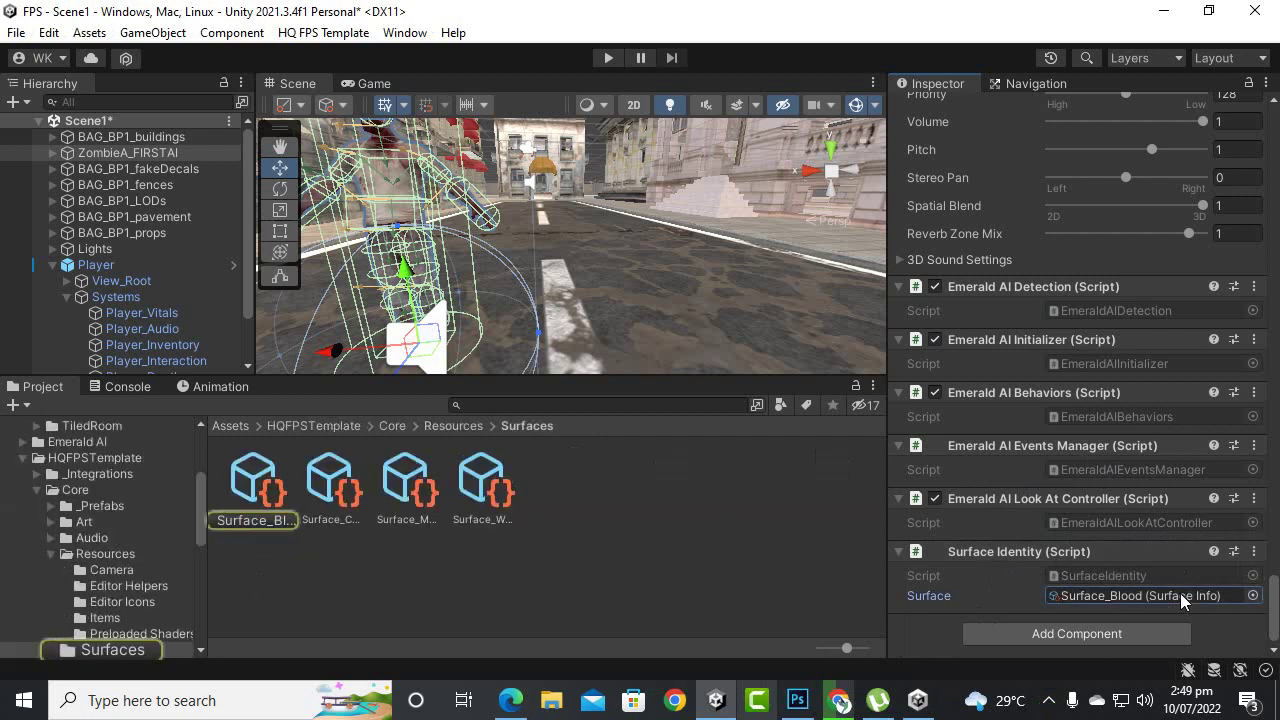
drag(421, 503, 1094, 600)
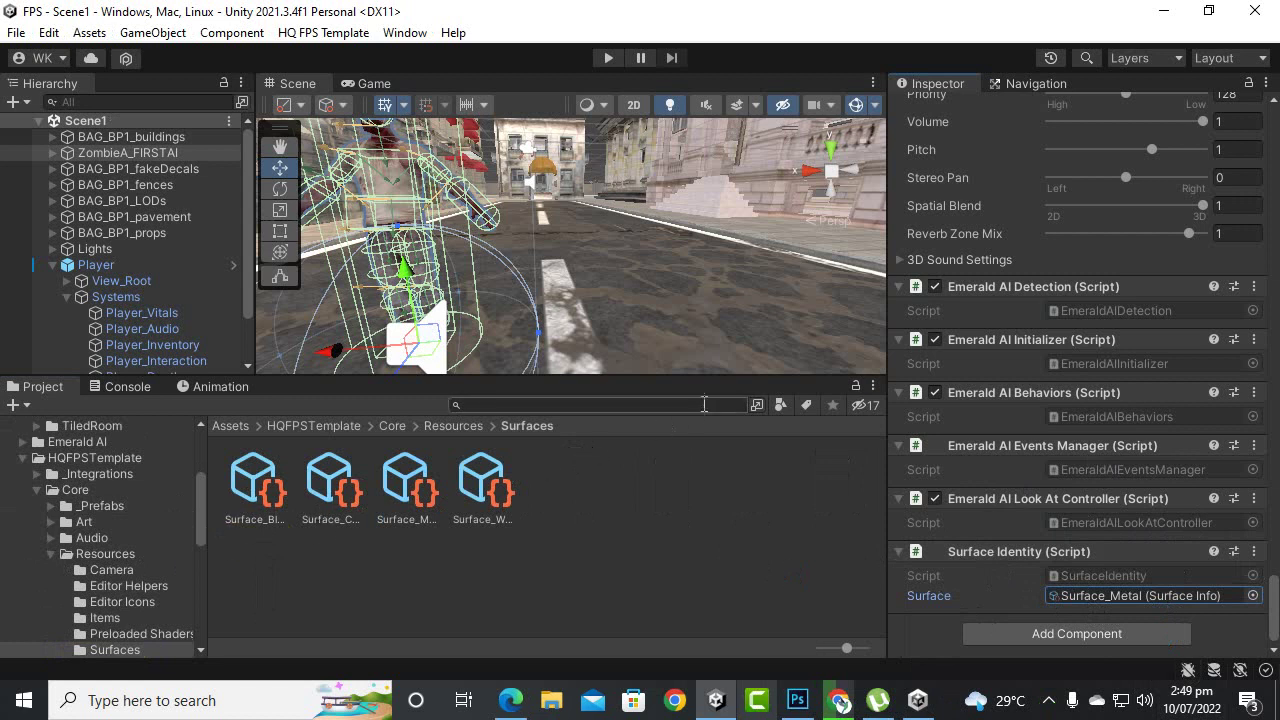
Enlarge the Scene view by shrinking the Project and Inspector areas around it
drag(710, 377, 676, 562)
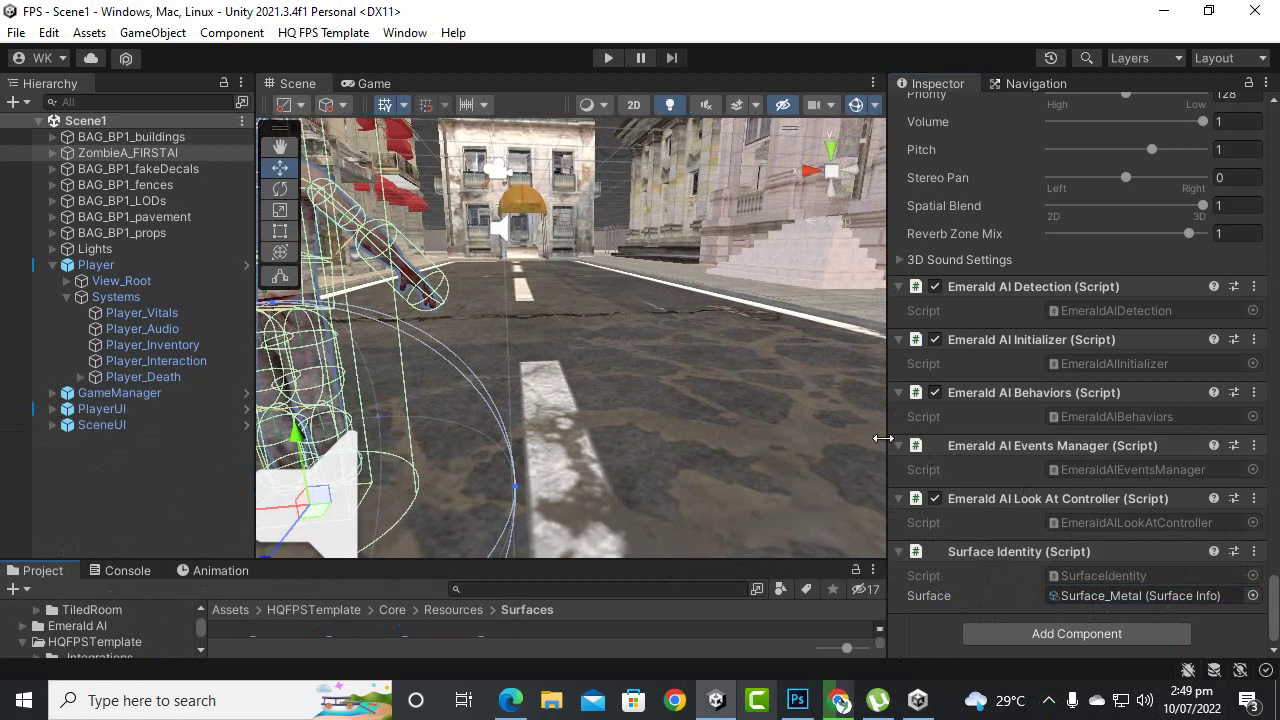
drag(883, 438, 990, 440)
drag(720, 561, 745, 532)
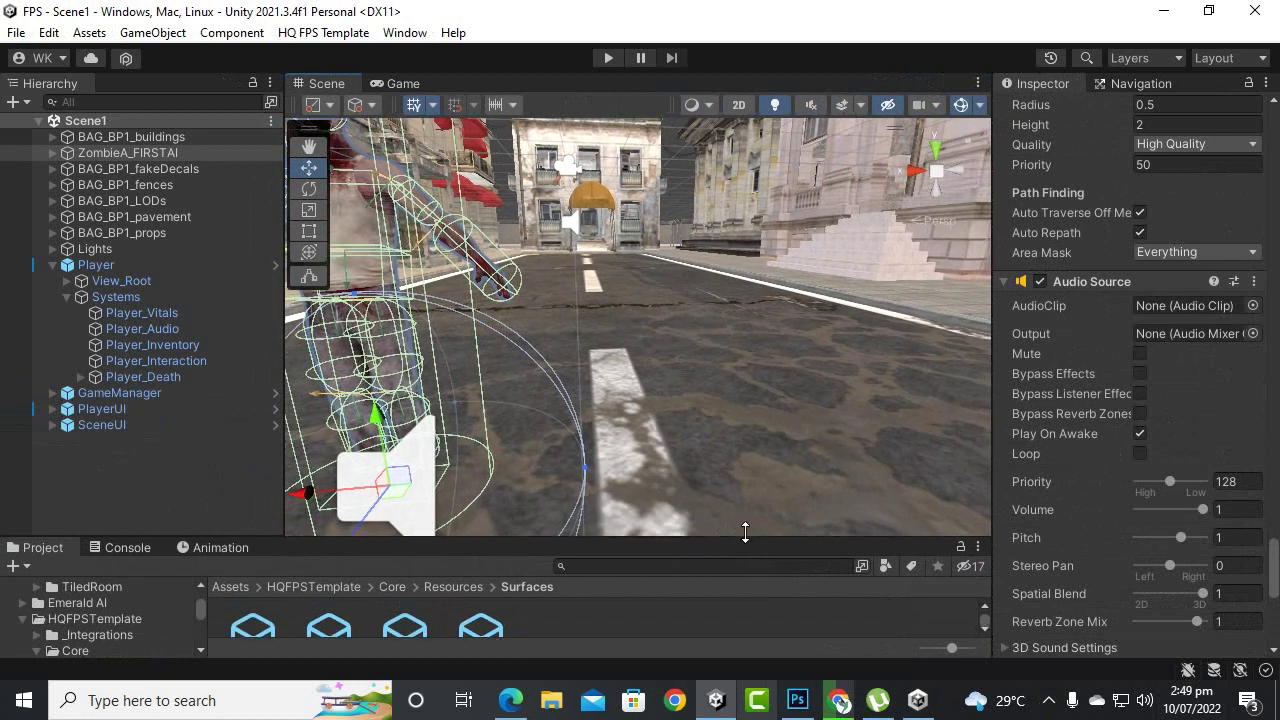
Add a Shotgun/Double Barrel Shotgun startup item to the Holster container in Player_Inventory's Startup Inventory
click(120, 264)
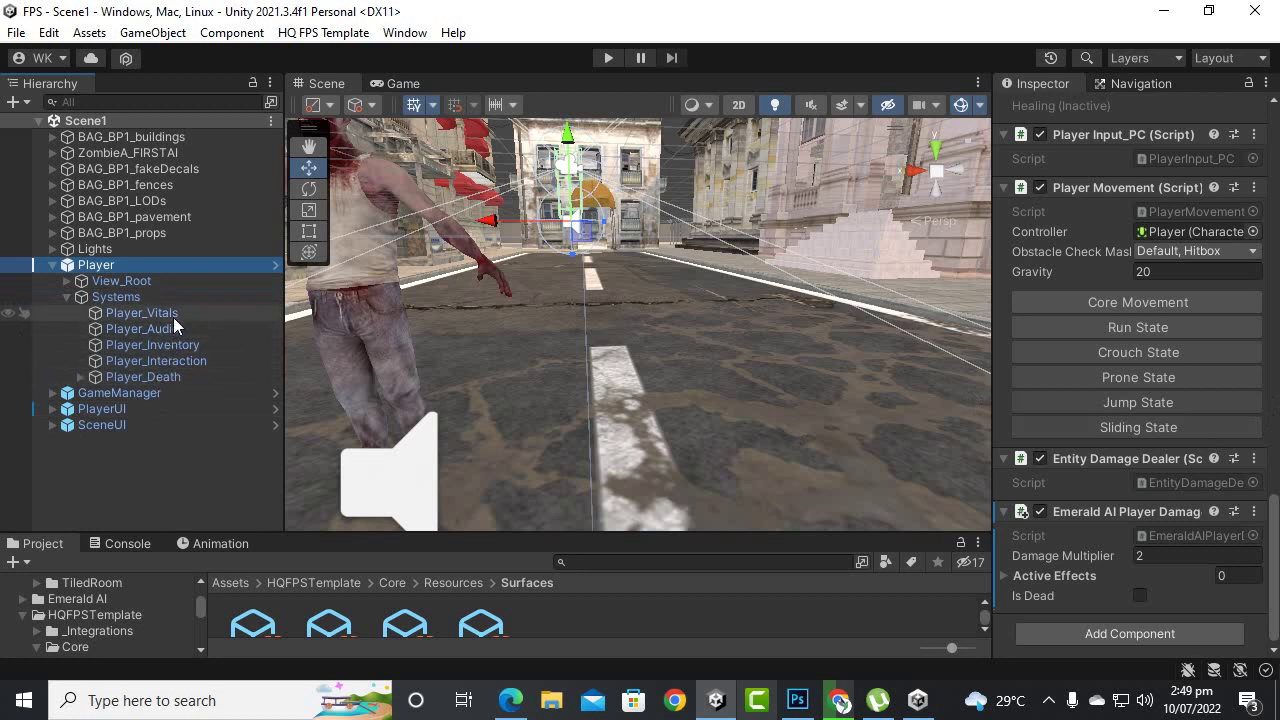
click(167, 346)
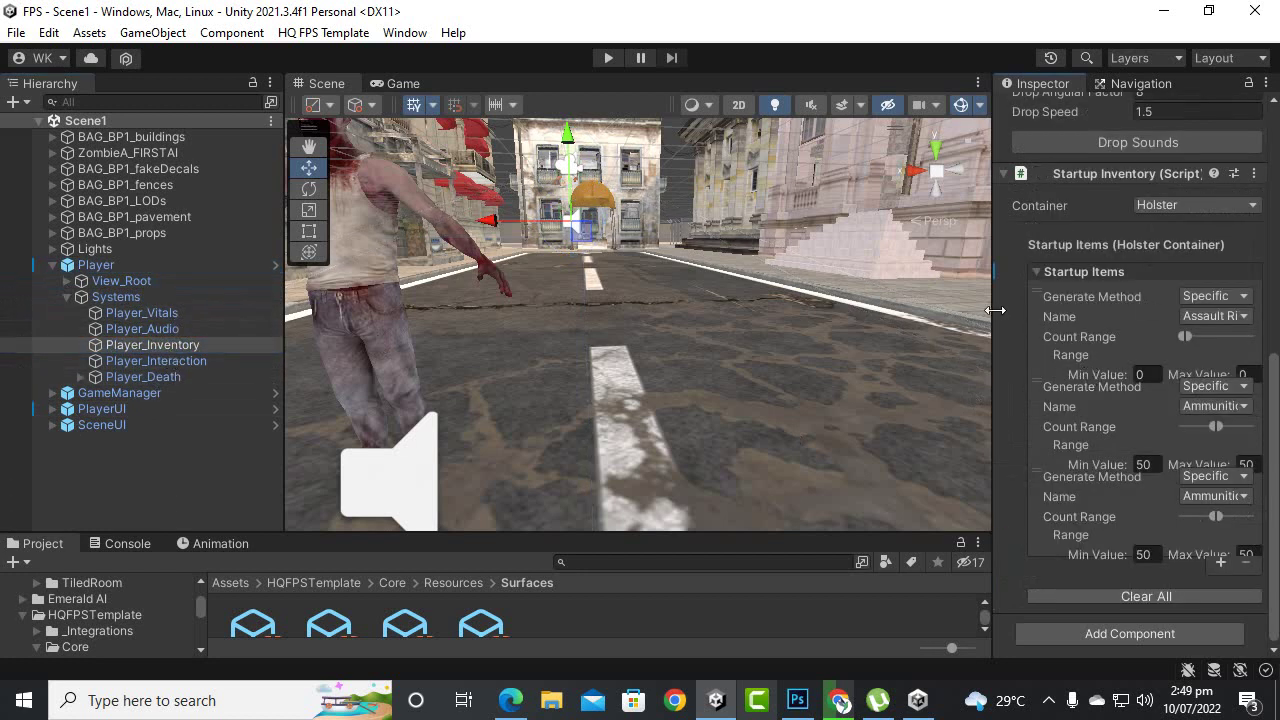
drag(993, 312, 759, 309)
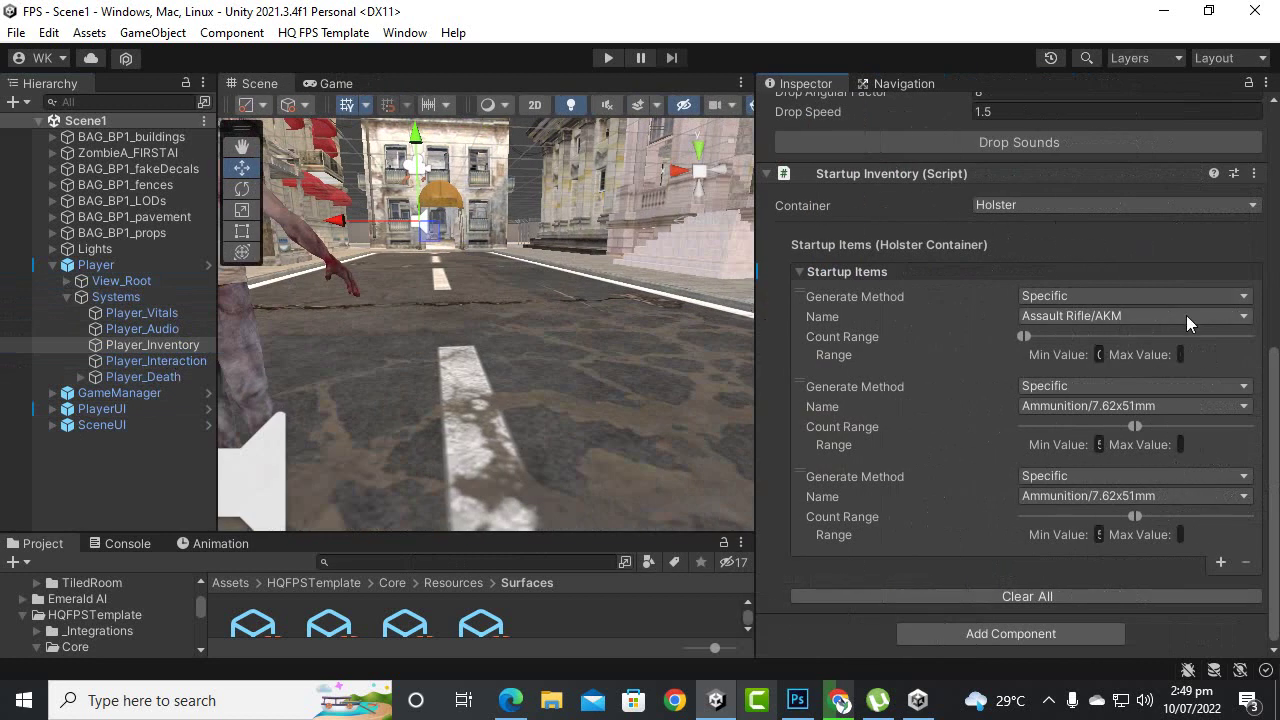
click(1221, 563)
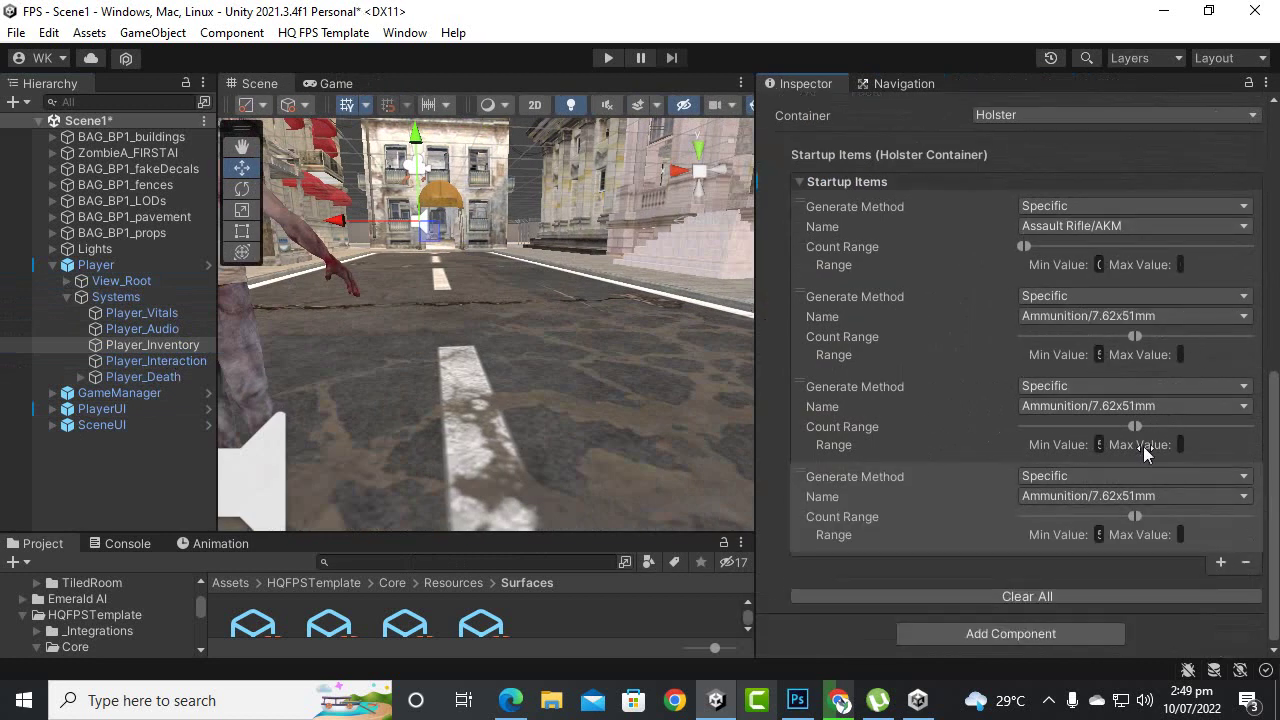
click(1103, 492)
mouse_move(1115, 316)
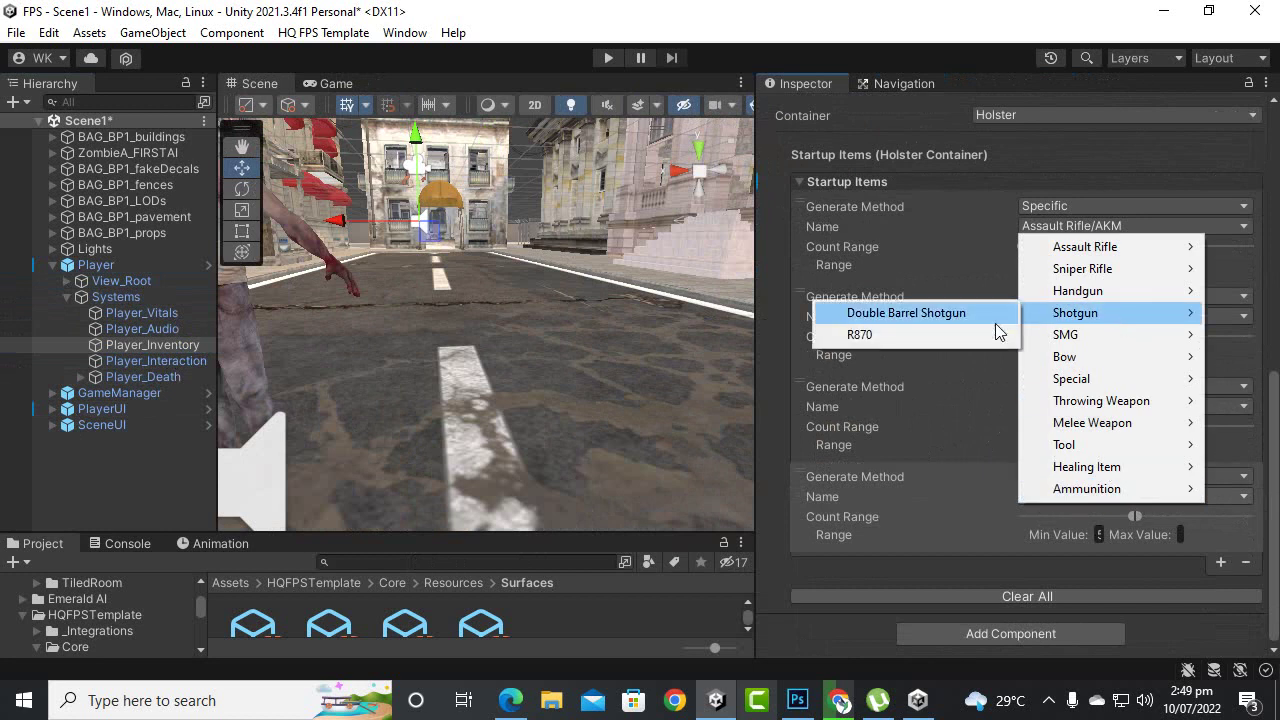
click(906, 313)
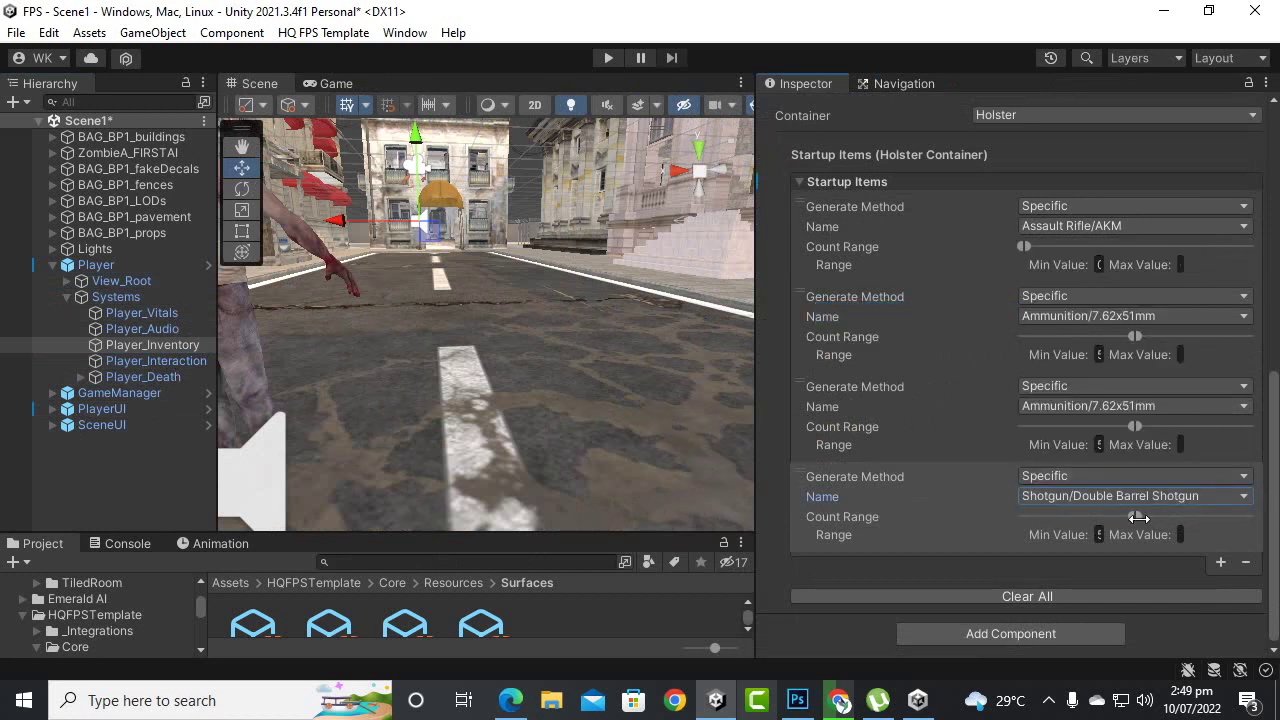
Add another startup item after the shotgun and browse the item categories for its name
click(1223, 566)
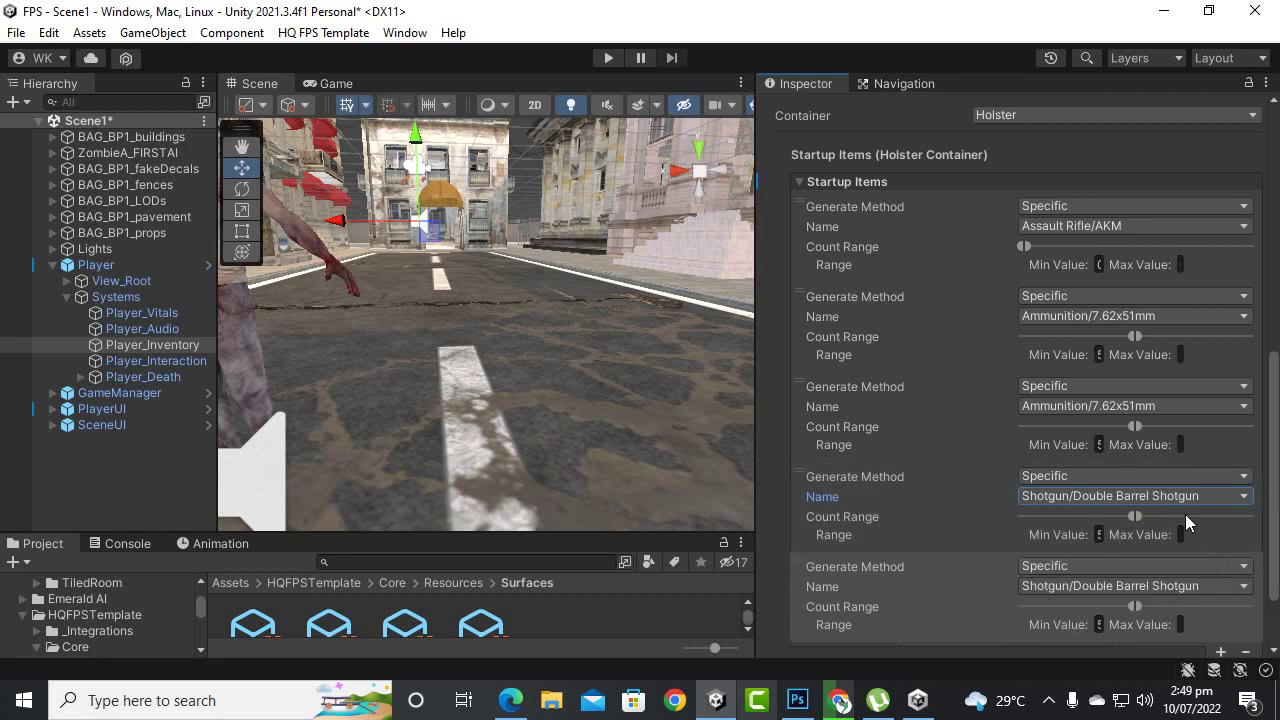
scroll(1190, 524, down, 3)
click(1143, 495)
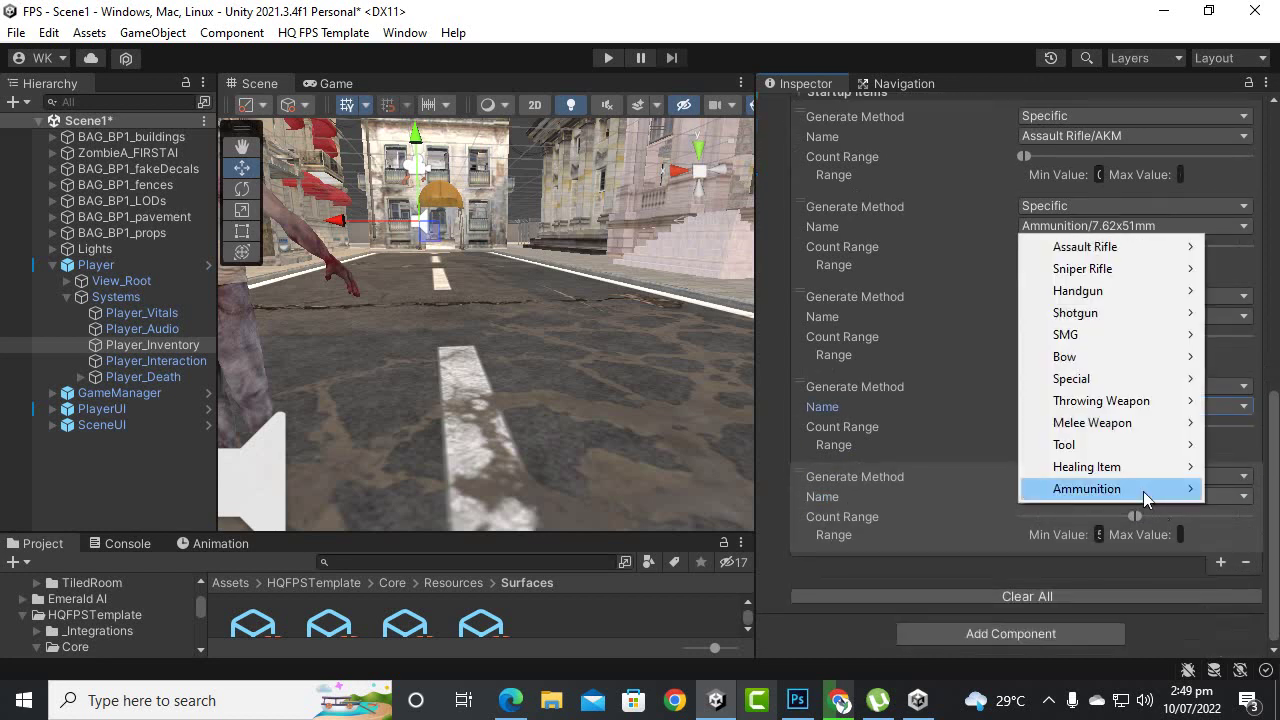
mouse_move(1143, 492)
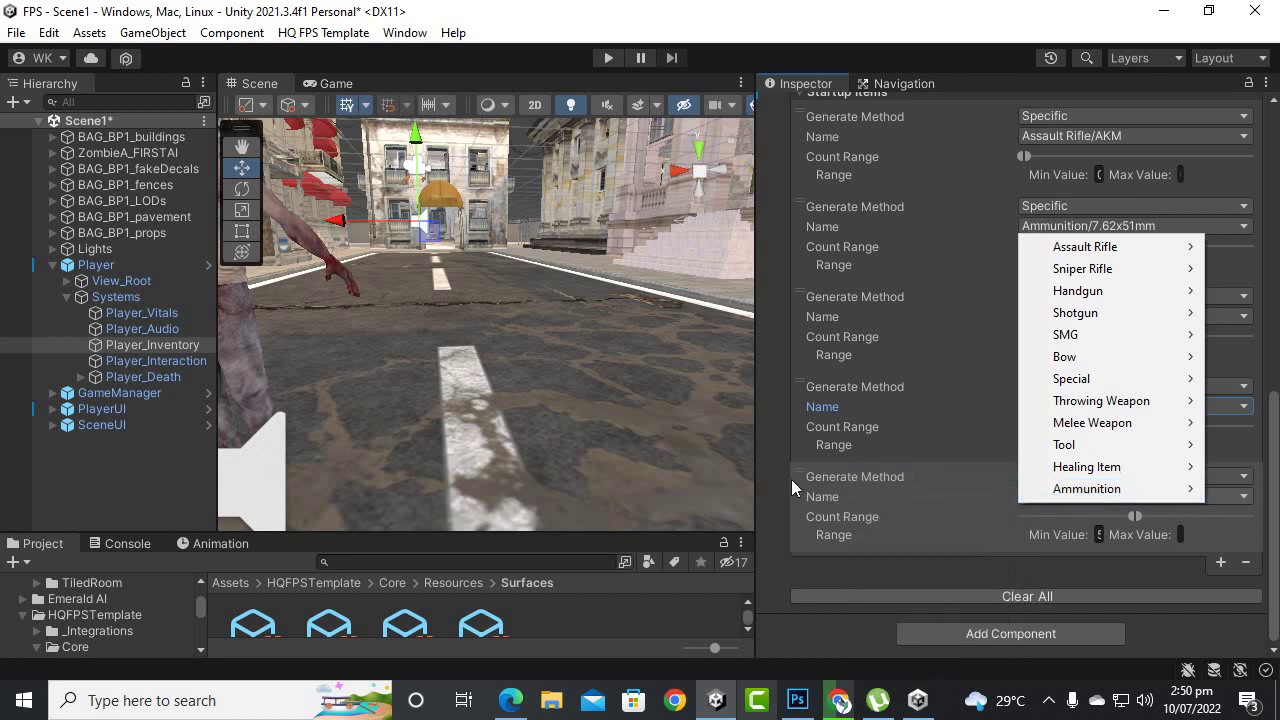
click(930, 566)
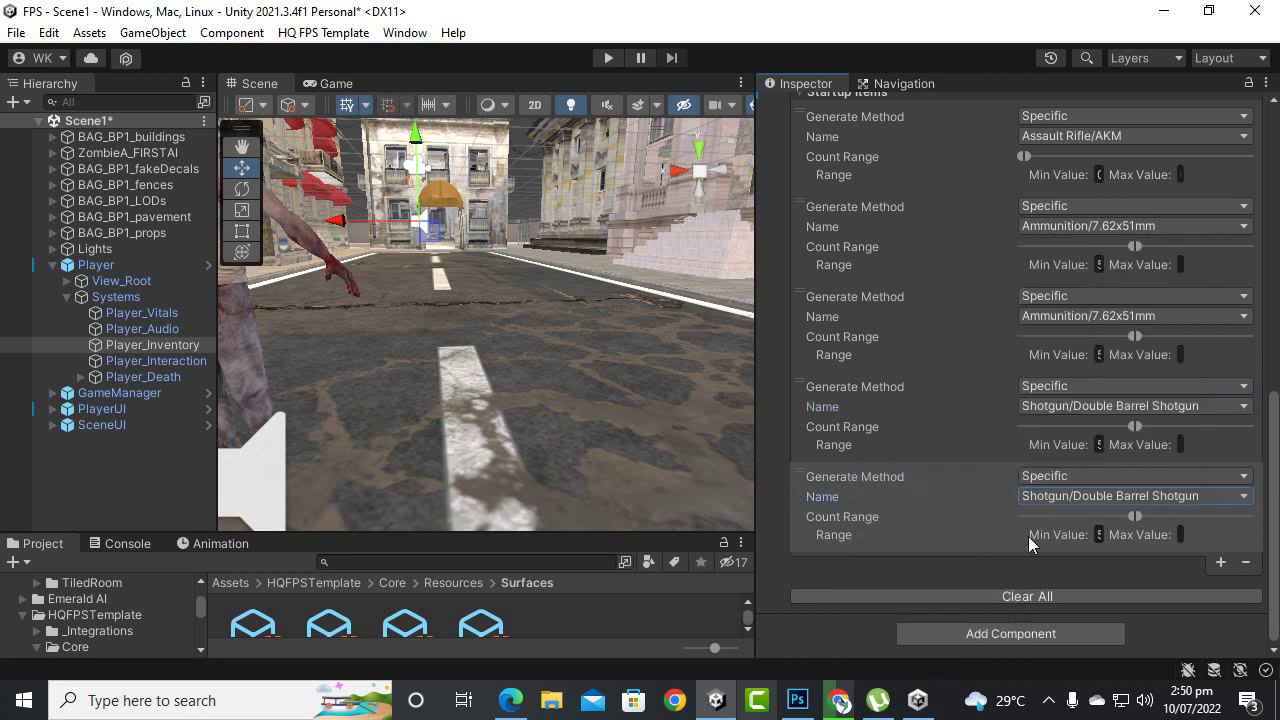
Remove the two added shotgun entries from the startup items and save the scene
click(1246, 563)
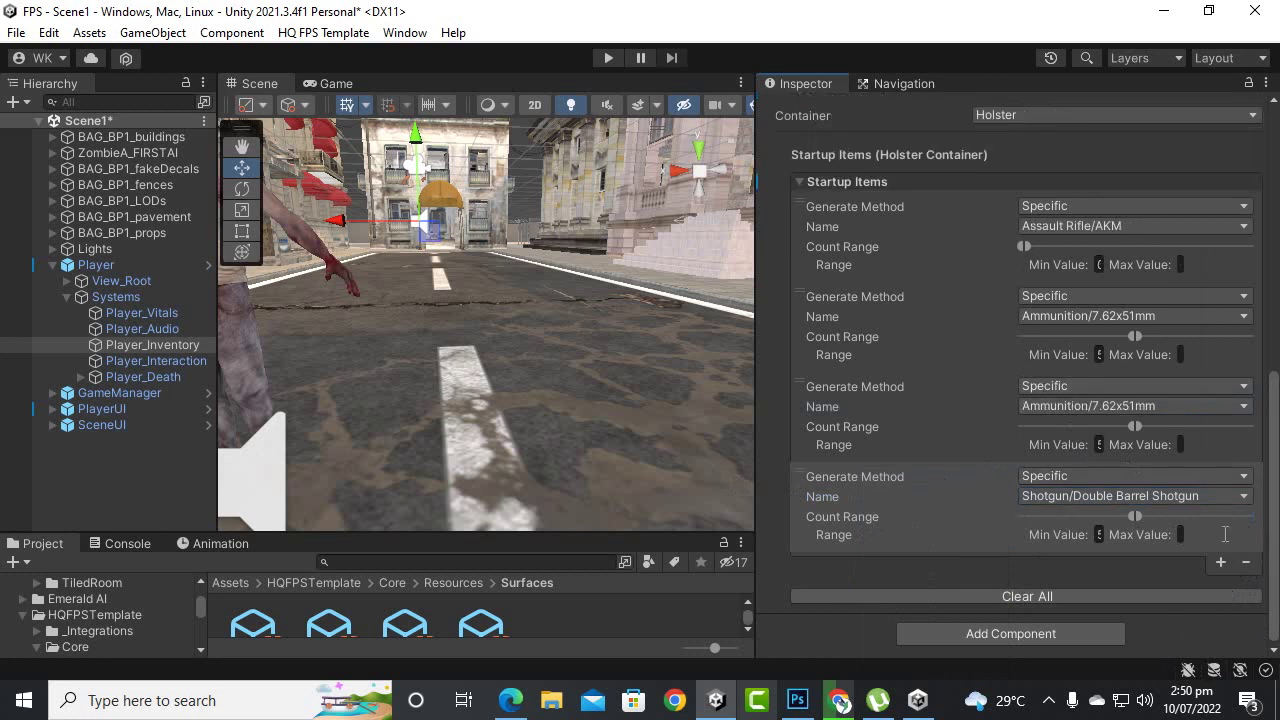
click(1246, 563)
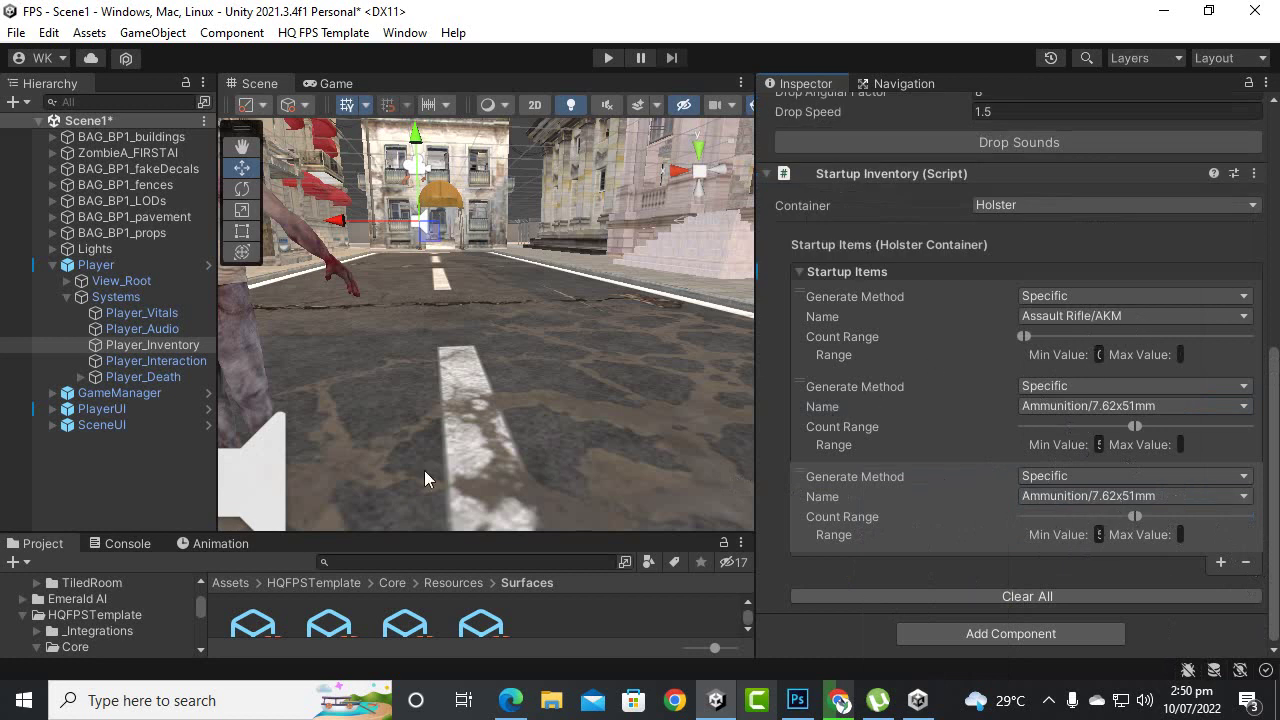
key(ctrl+s)
Narrow the Inspector to widen the Scene view and make the Project area slightly taller
drag(750, 344, 978, 376)
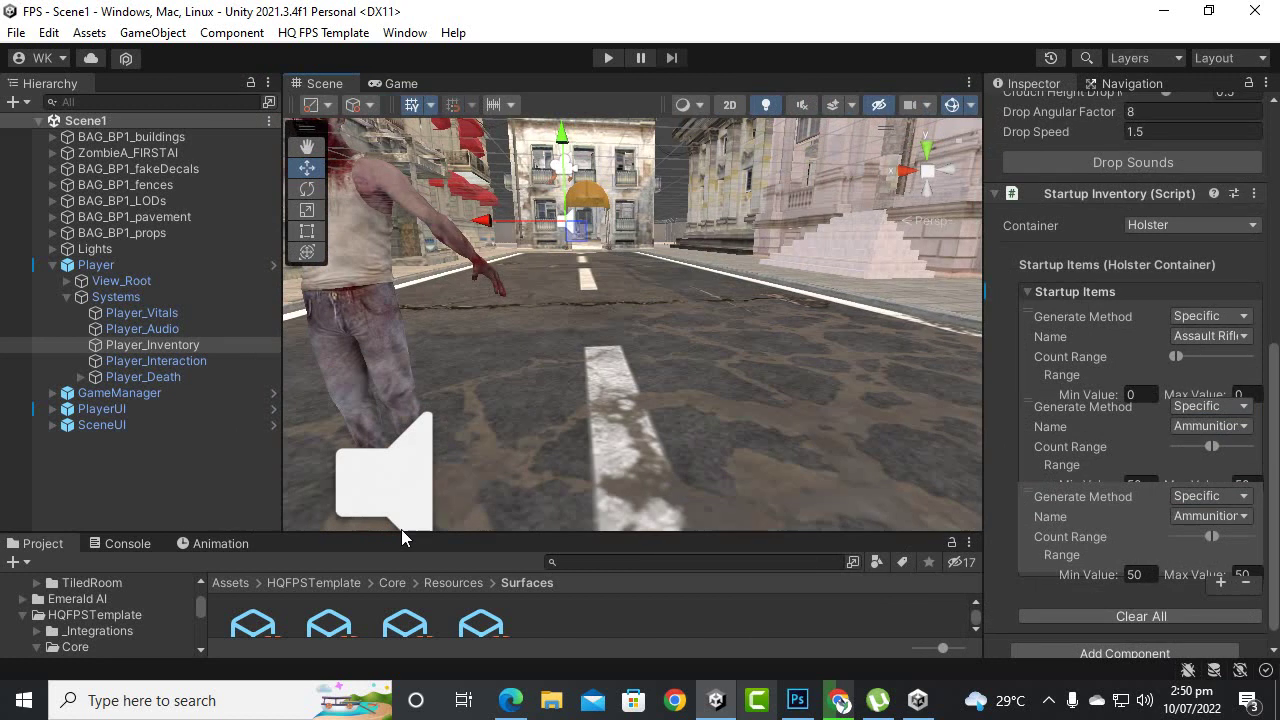
drag(449, 536, 450, 511)
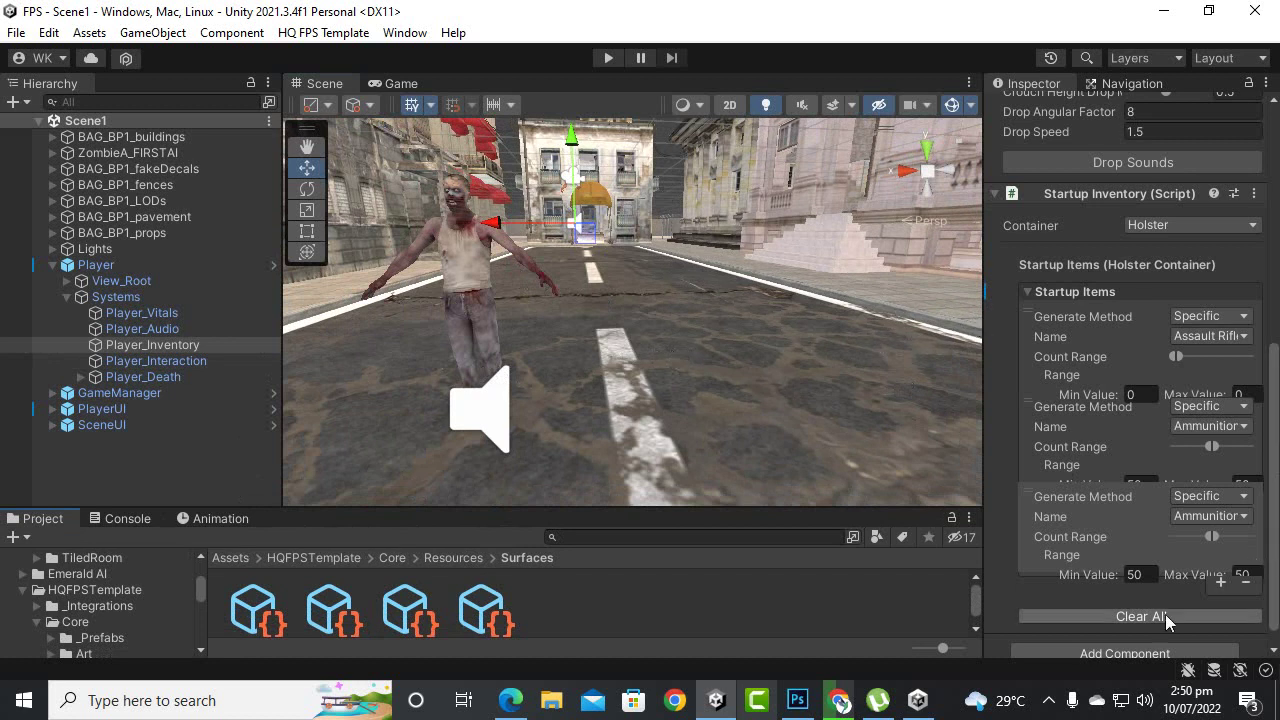
click(1049, 700)
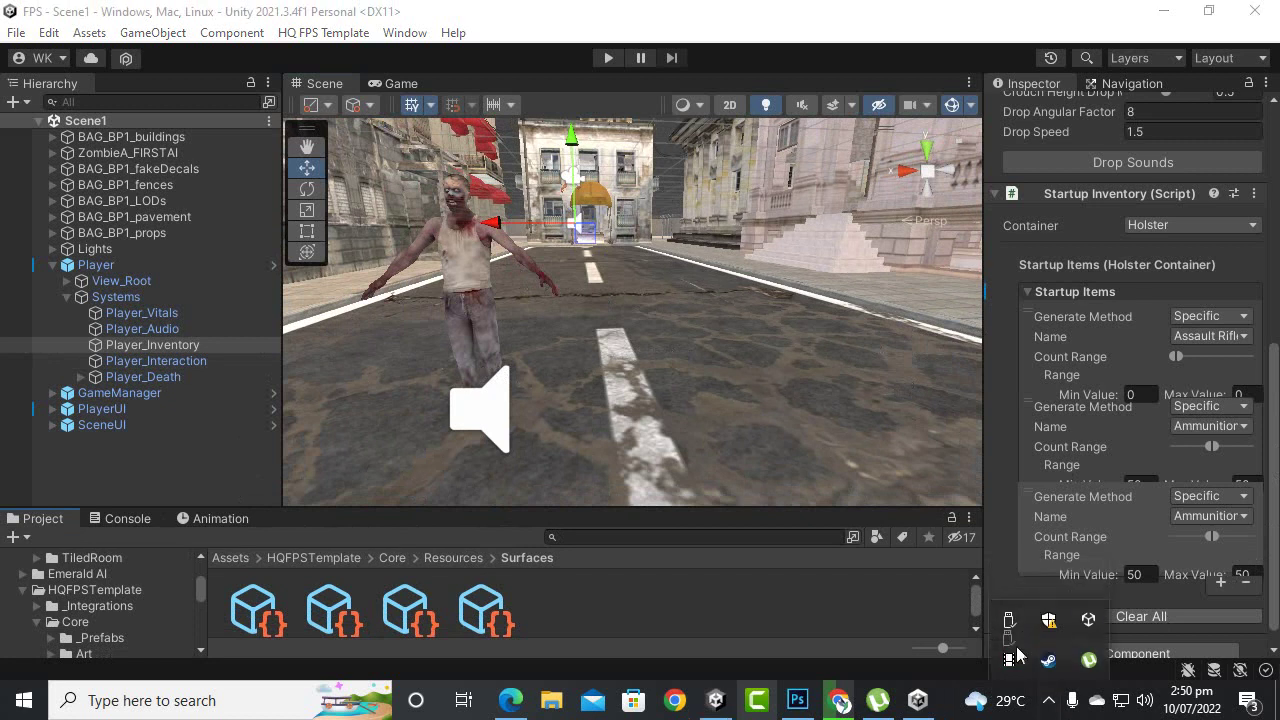